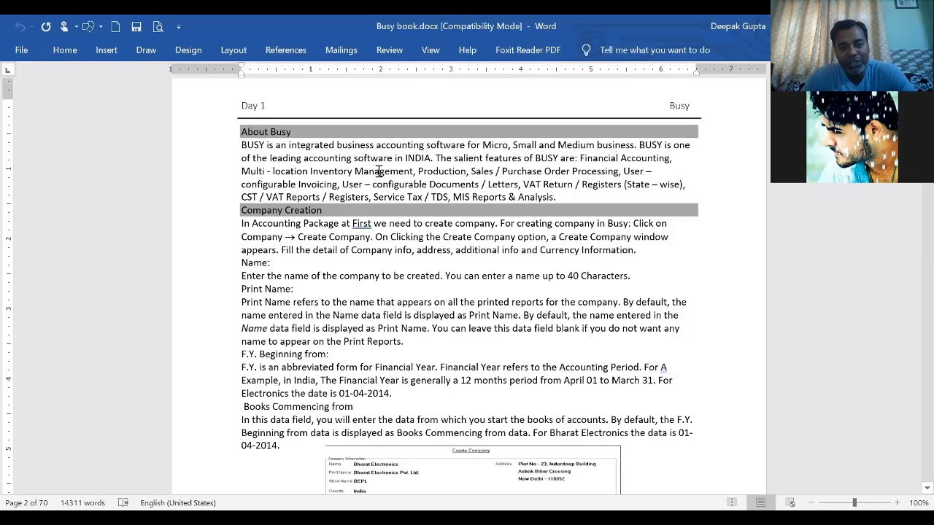
- Highlight then deselect the Production and User-configurable Documents / Letters features and the header word Busy
drag(413, 173, 457, 175)
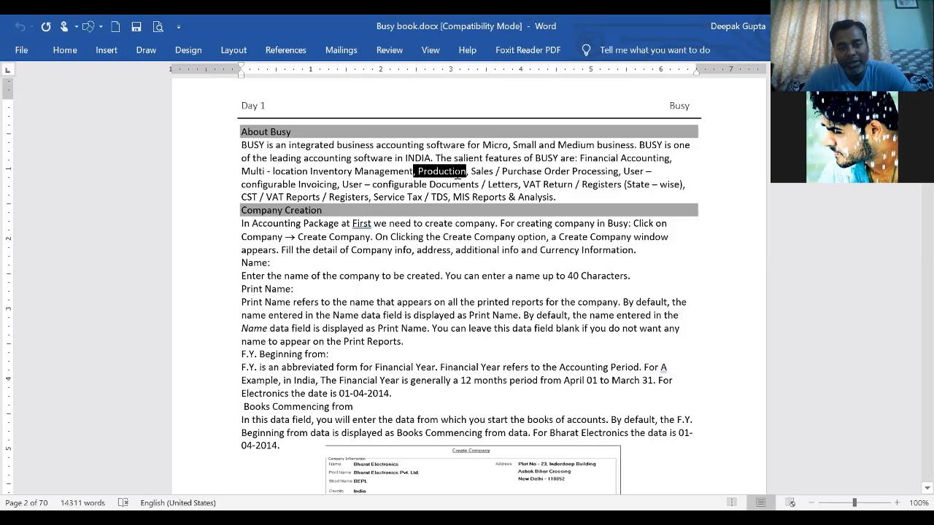
click(506, 173)
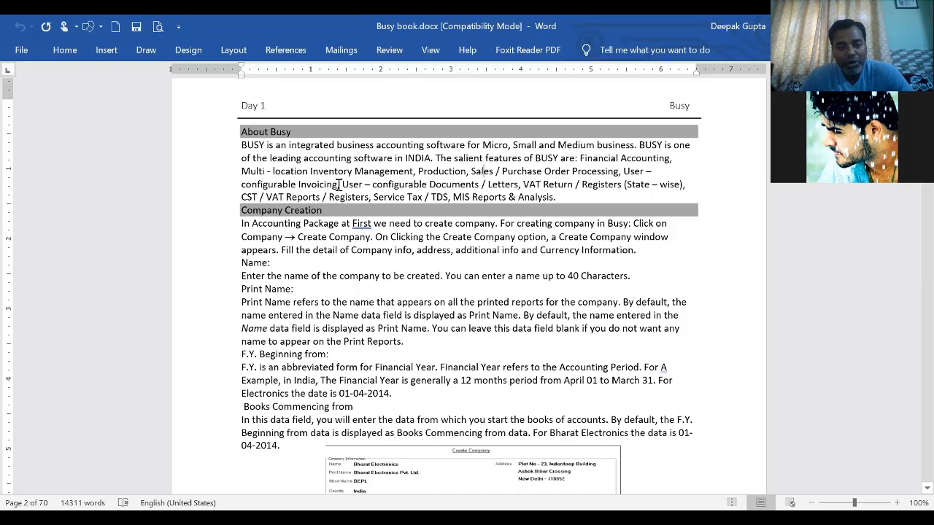
drag(338, 184, 512, 192)
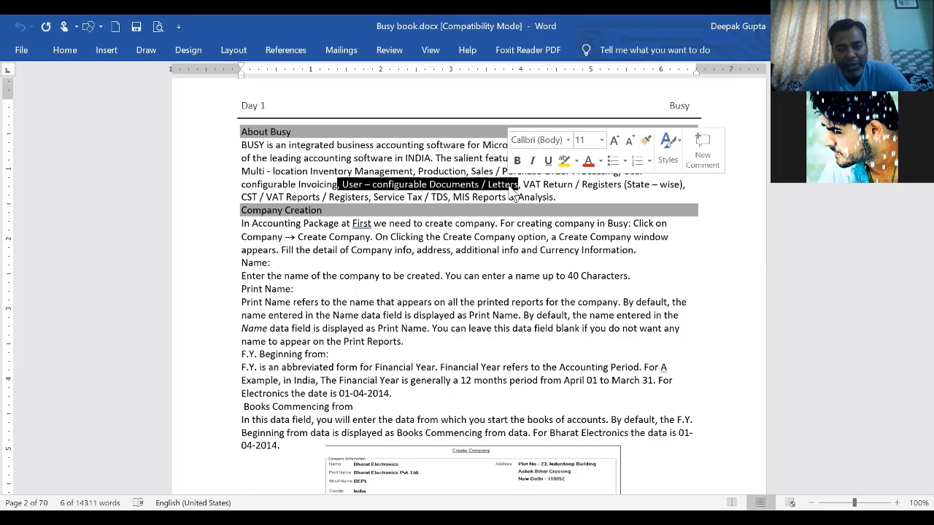
click(345, 144)
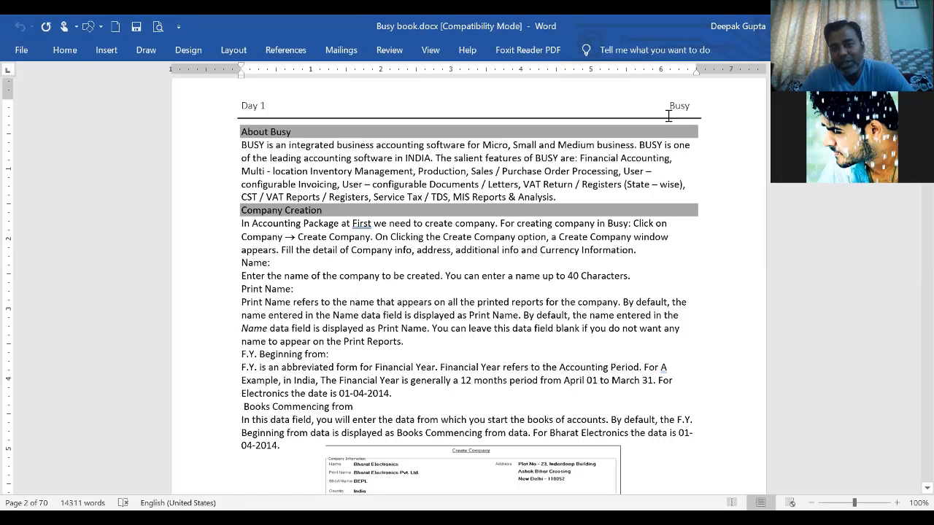
double_click(695, 109)
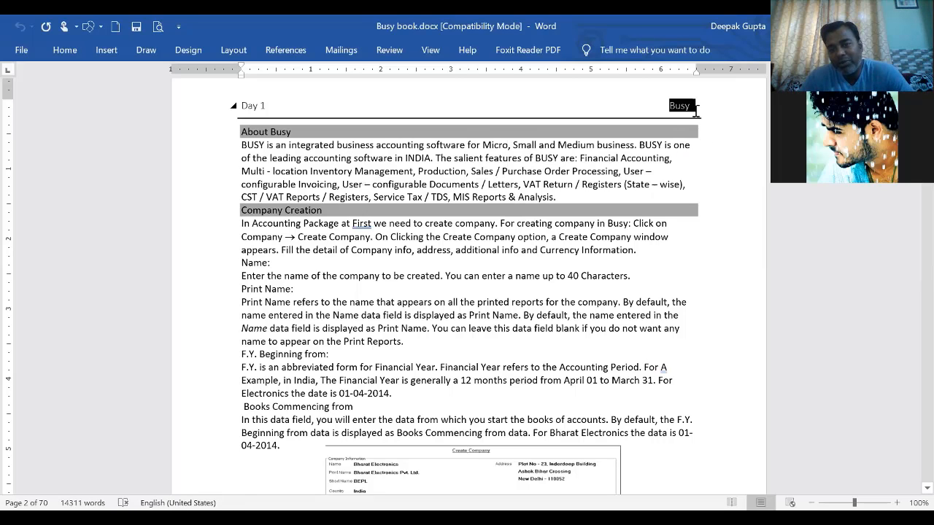
click(576, 192)
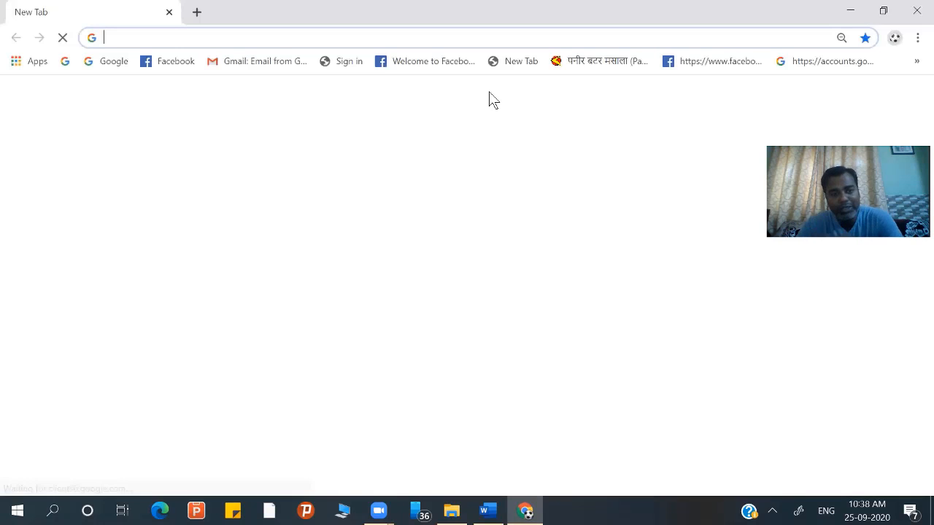
- Search Google for busywin/data and open the Download Section of BUSY result
click(242, 38)
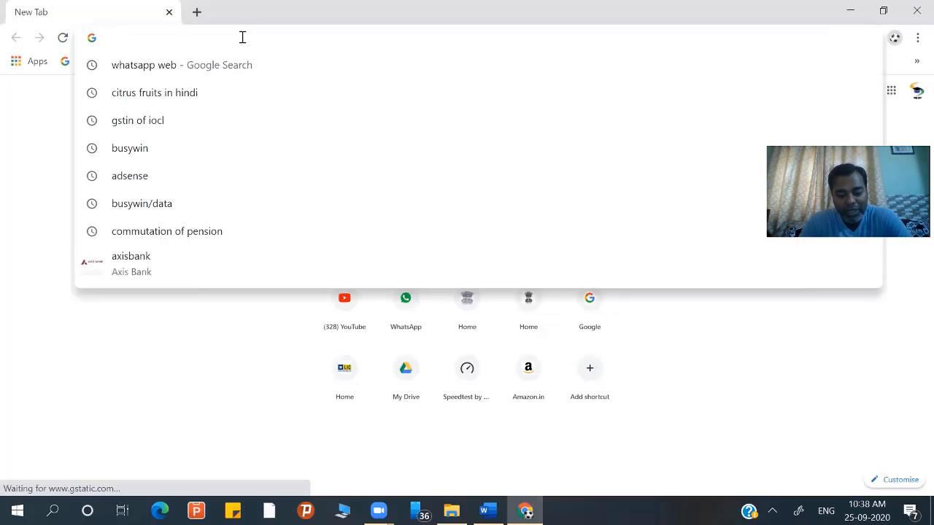
text(busy)
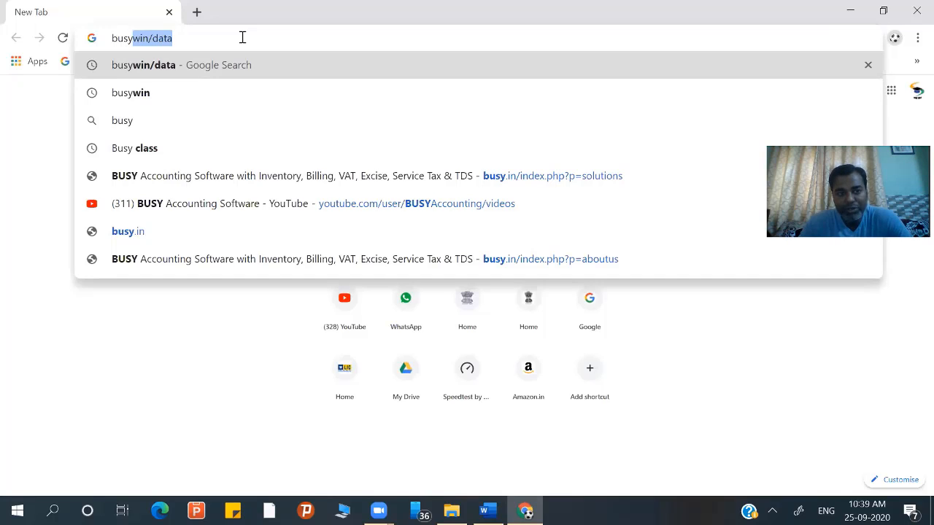
key(Right)
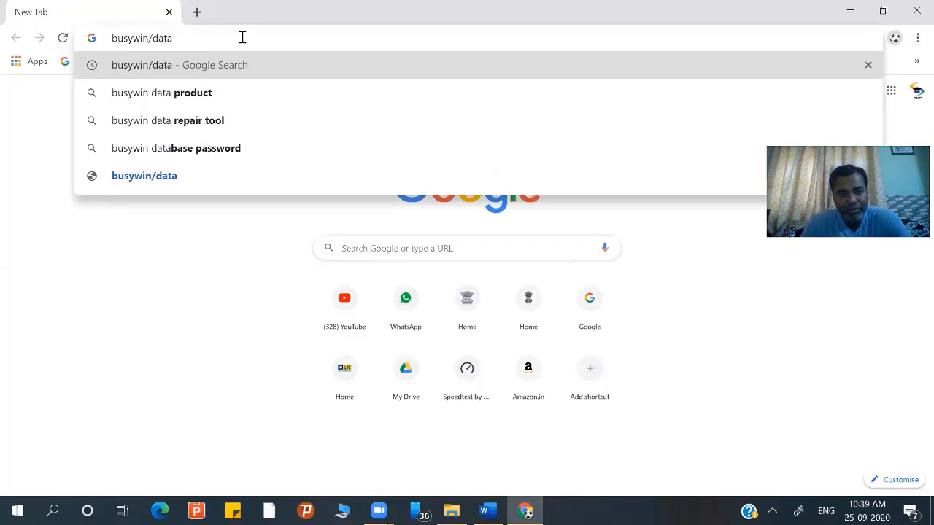
key(Return)
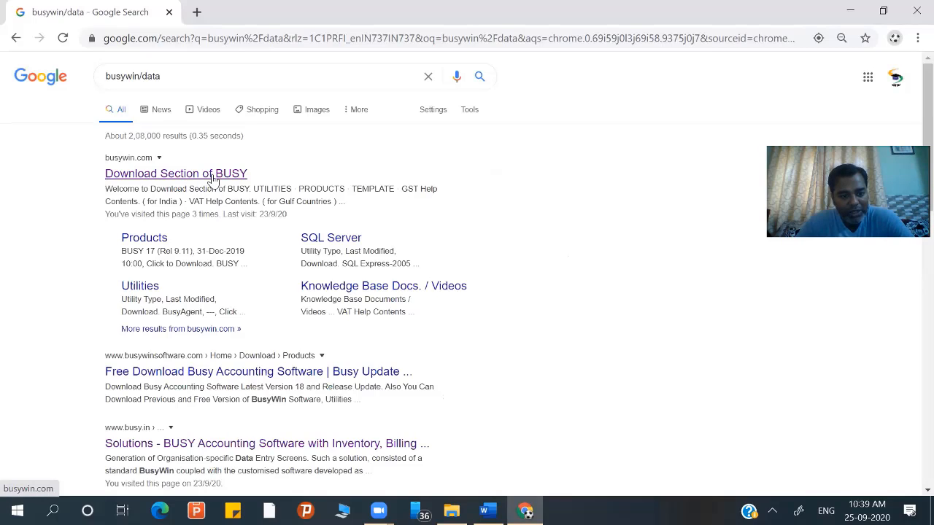
click(213, 175)
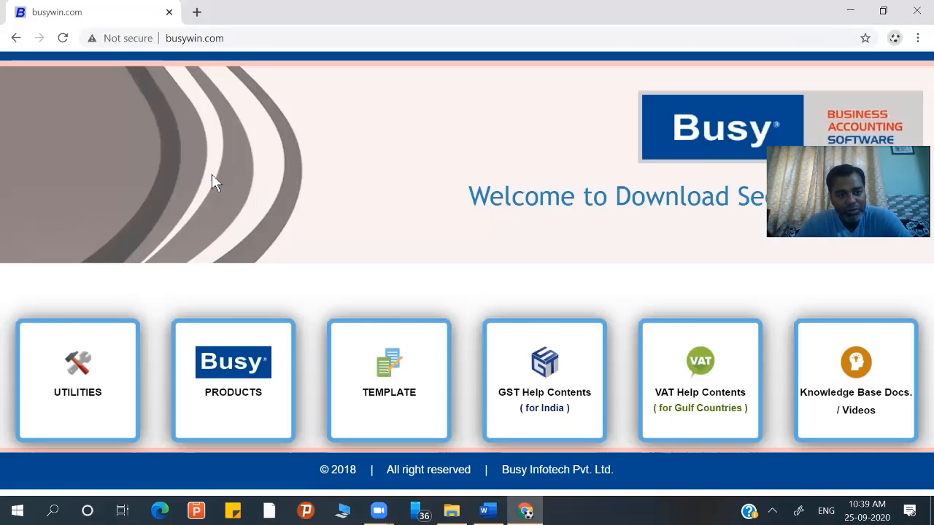
- Open the PRODUCTS download page and scroll over the BUSY releases table
click(225, 378)
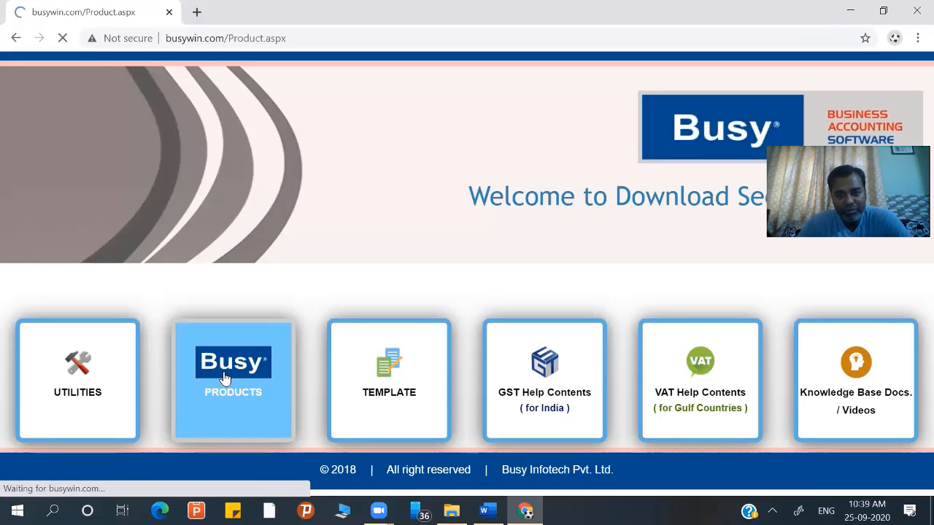
scroll(224, 378, down, 1)
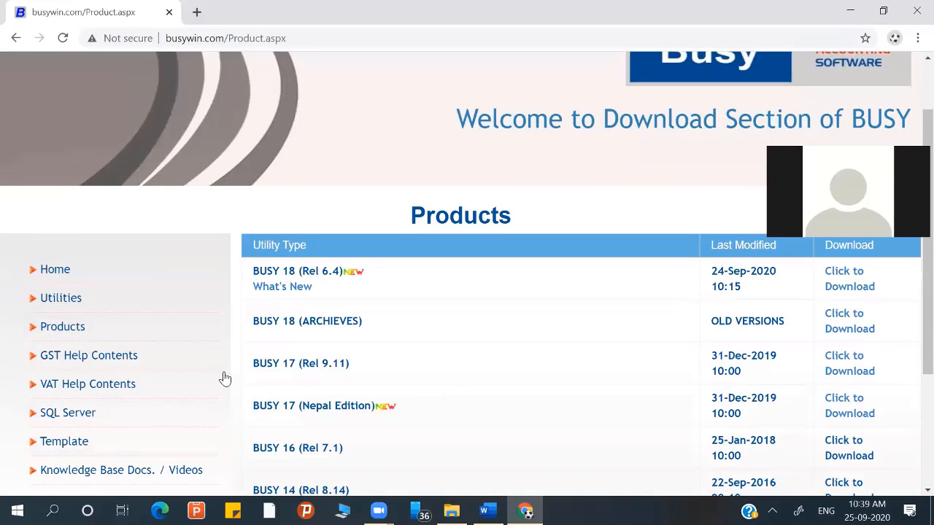
scroll(225, 378, up, 1)
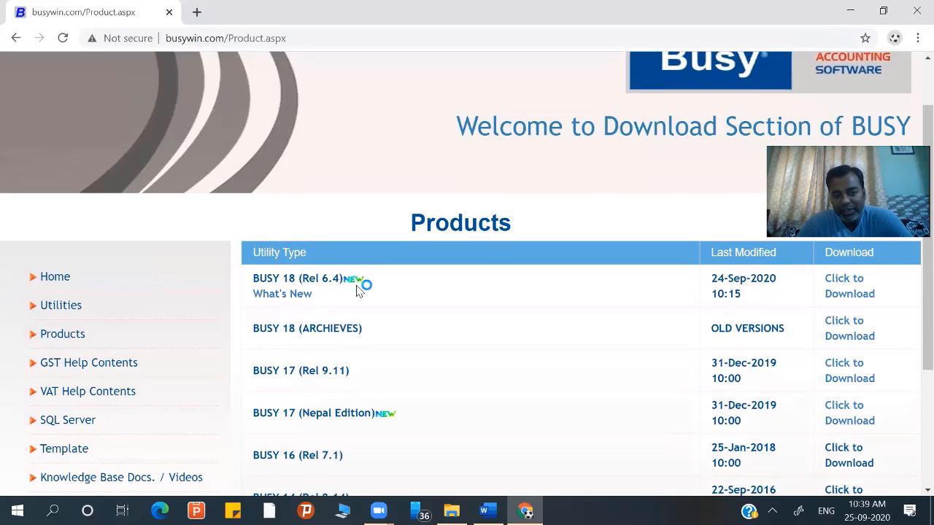
- Start downloading BUSY 18 (Rel 6.4), cancel the Save As, and switch to File Explorer
click(851, 285)
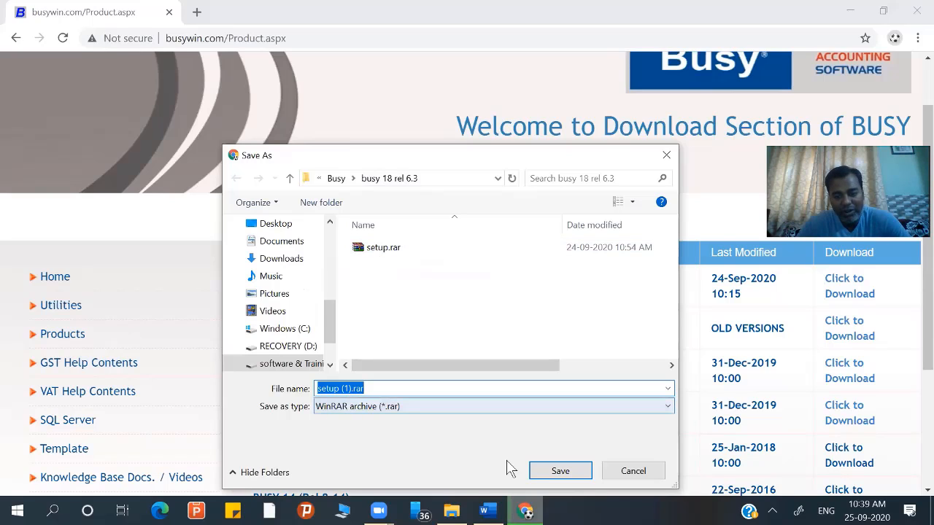
click(632, 470)
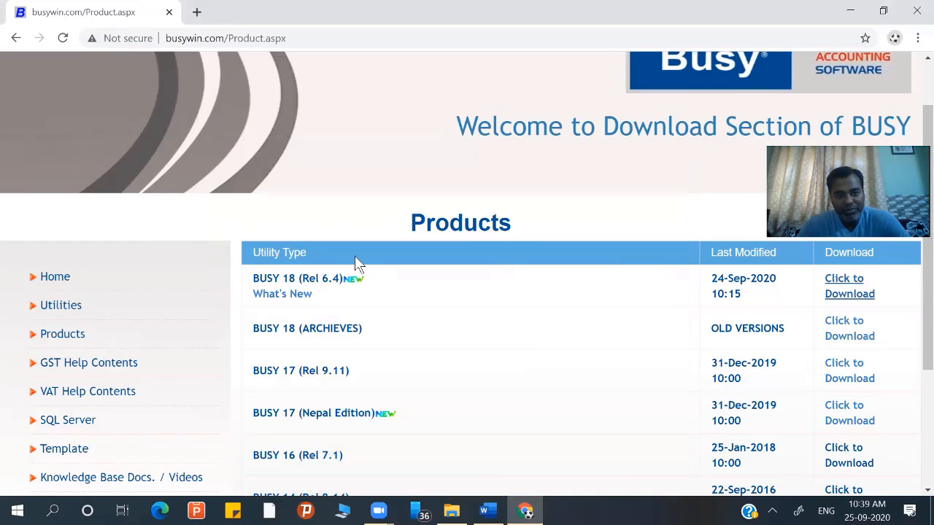
key(alt+Tab)
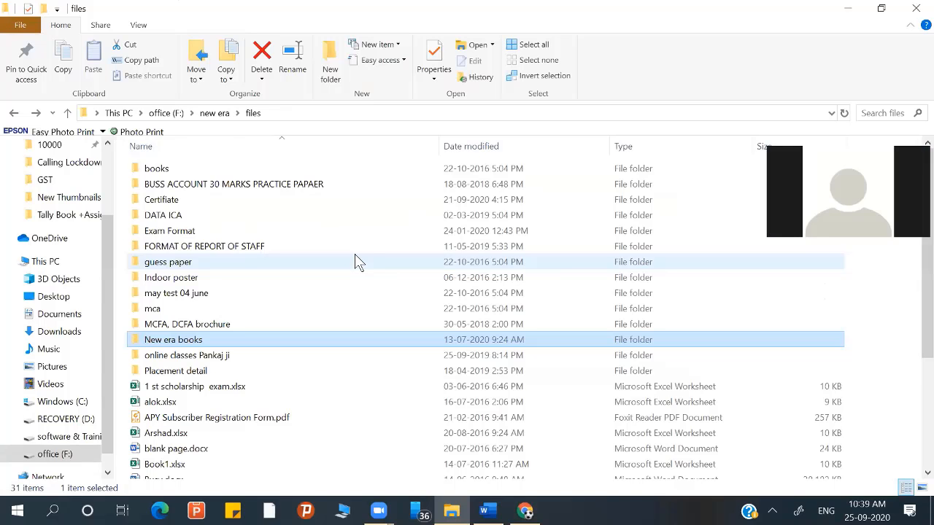
- Open E: > software > Busy > busy 18 rel 6.3, select setup.exe, then minimize Explorer
click(84, 438)
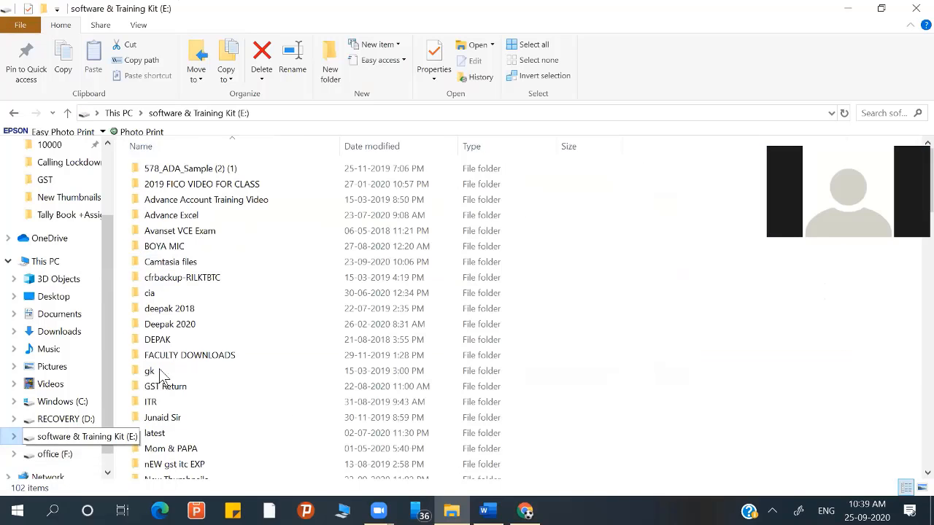
click(167, 448)
scroll(167, 447, down, 4)
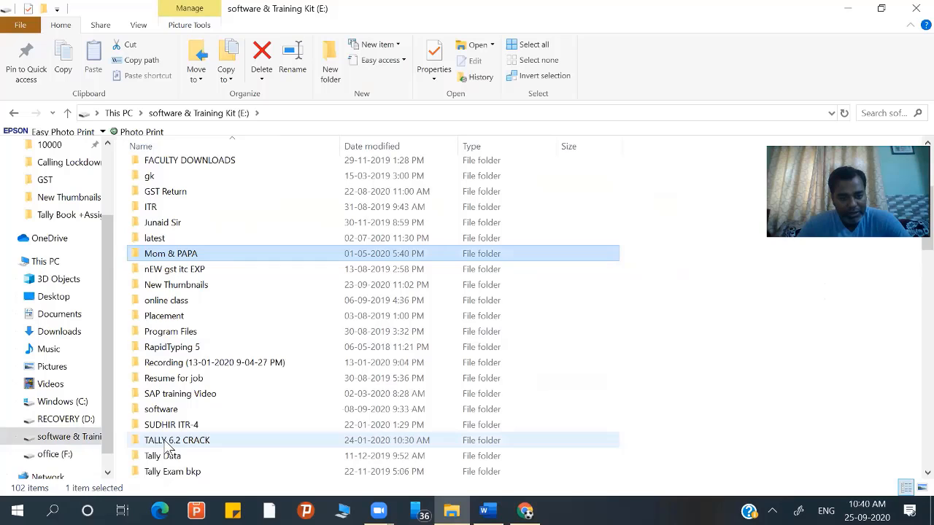
scroll(167, 447, down, 4)
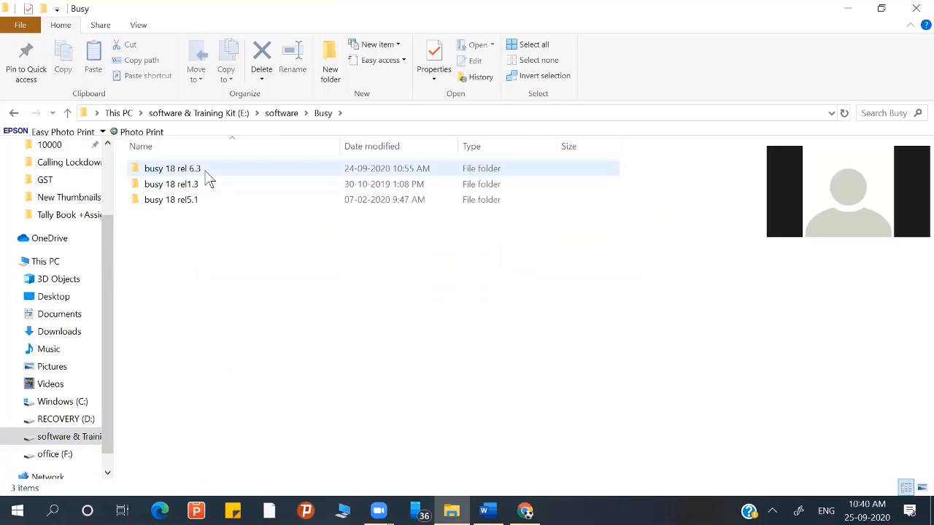
click(206, 174)
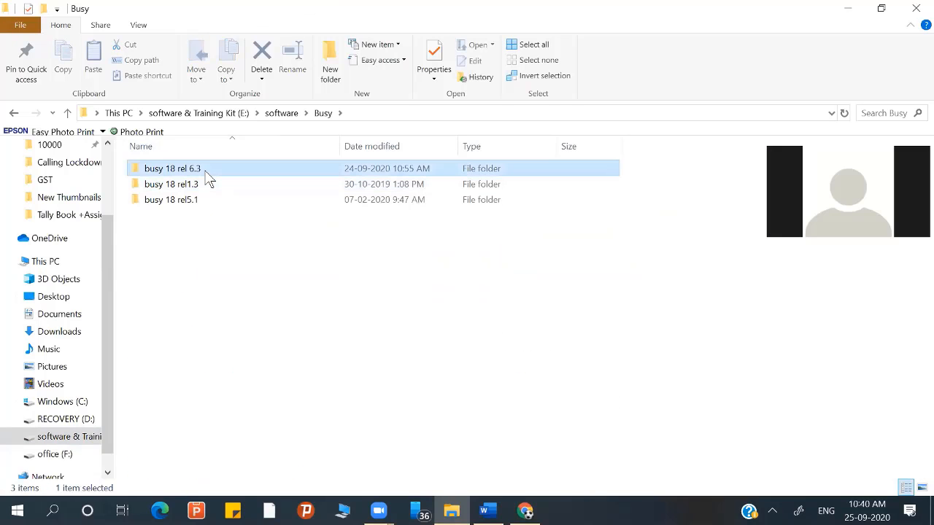
double_click(206, 173)
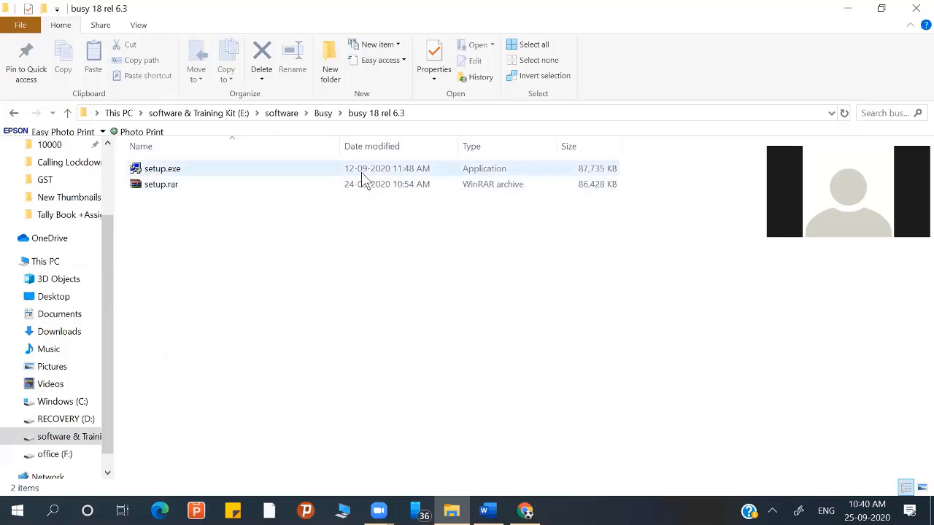
click(185, 173)
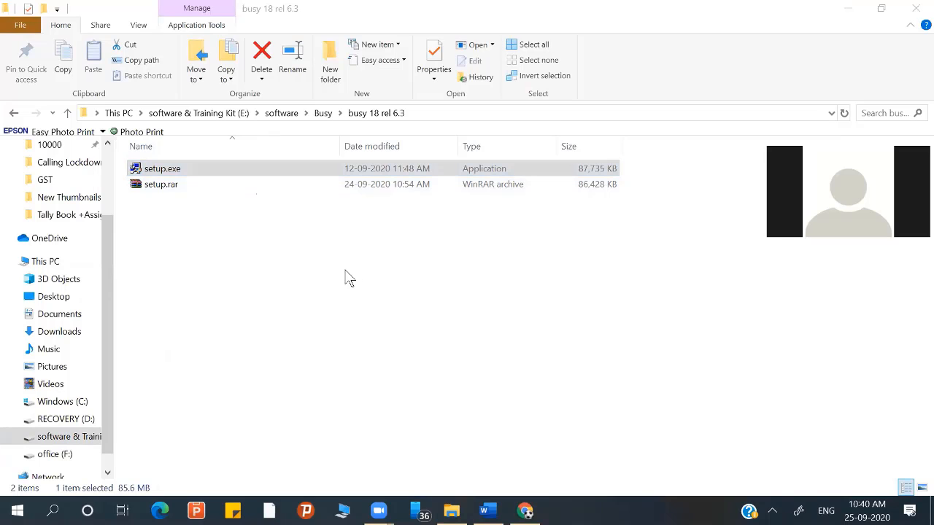
click(846, 8)
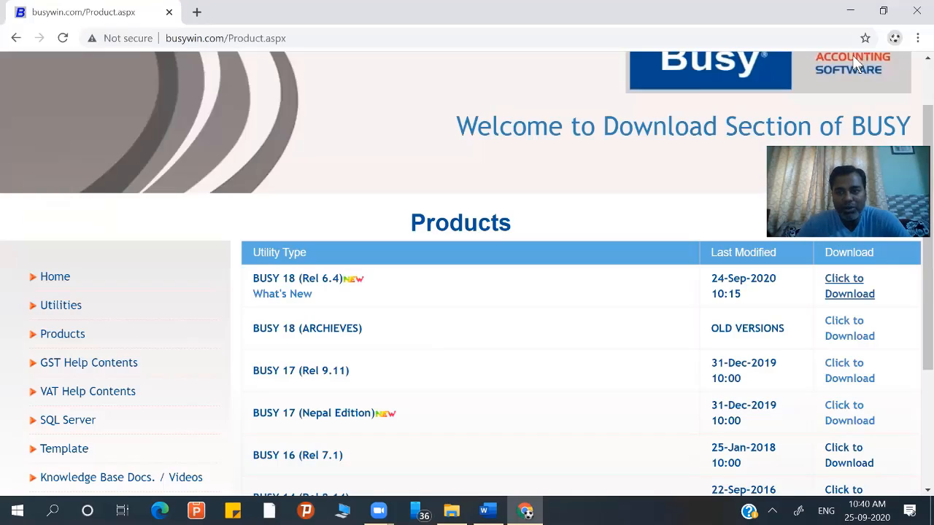
- Minimize Chrome and Word, then try launching Busy 18 from the desktop shortcut
click(850, 13)
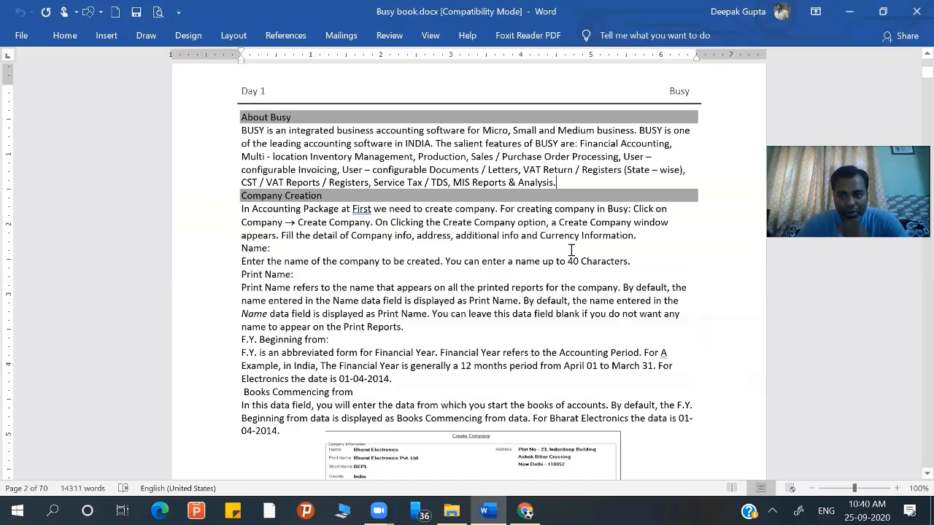
click(850, 12)
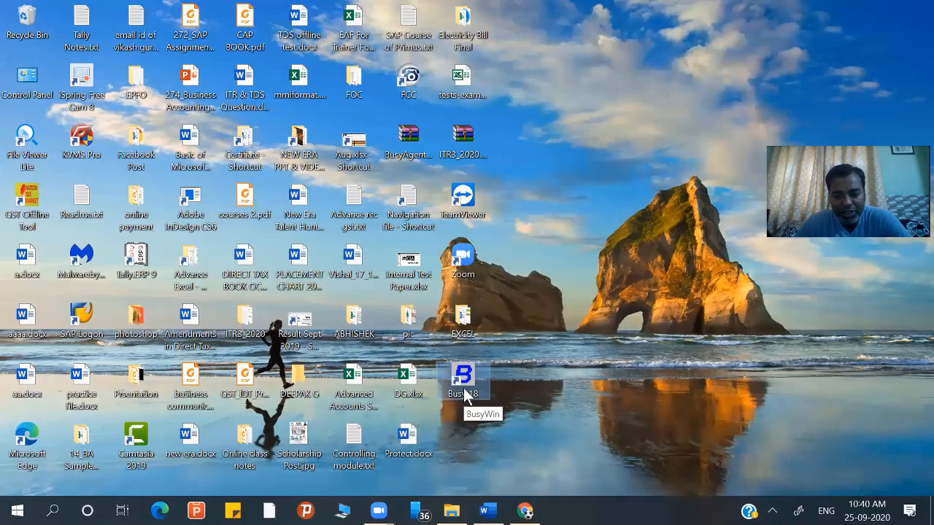
double_click(464, 390)
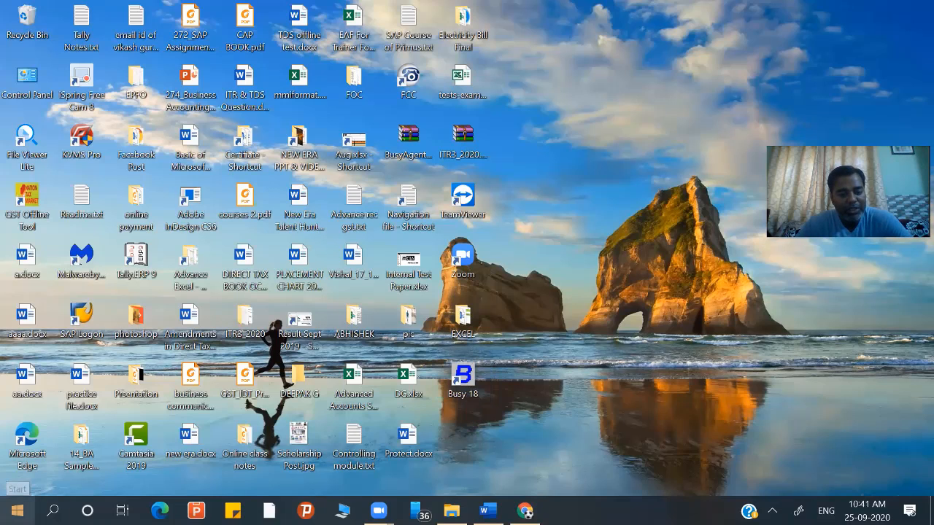
- Launch Busy 18 from its folder in the Start menu app list
key(super)
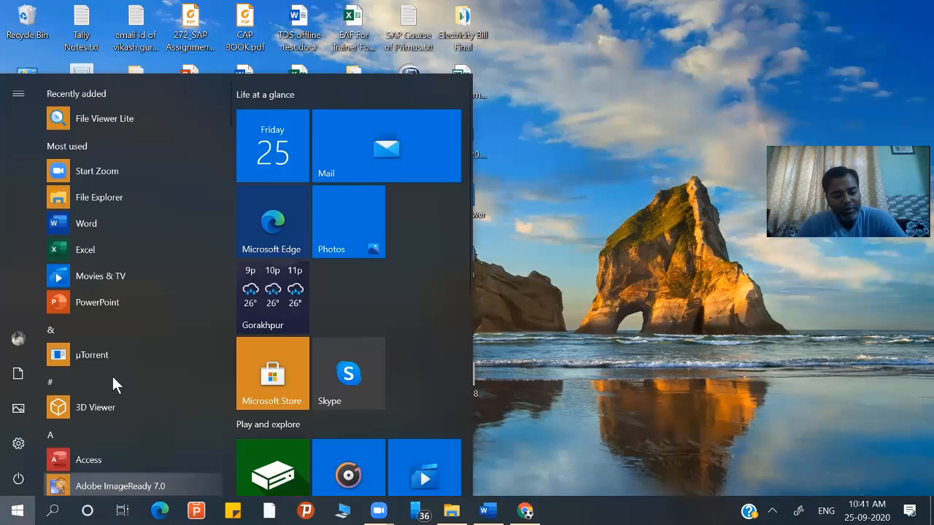
scroll(115, 350, down, 2)
scroll(117, 358, down, 3)
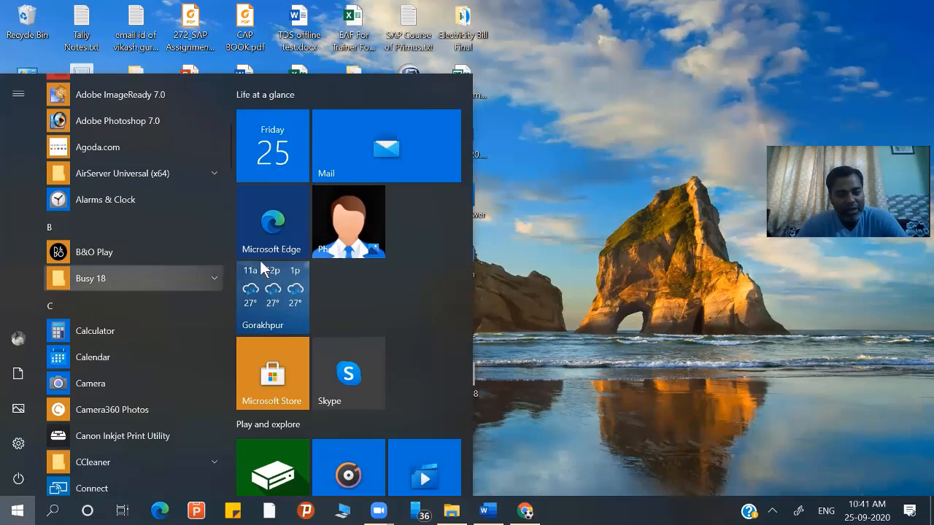
click(215, 278)
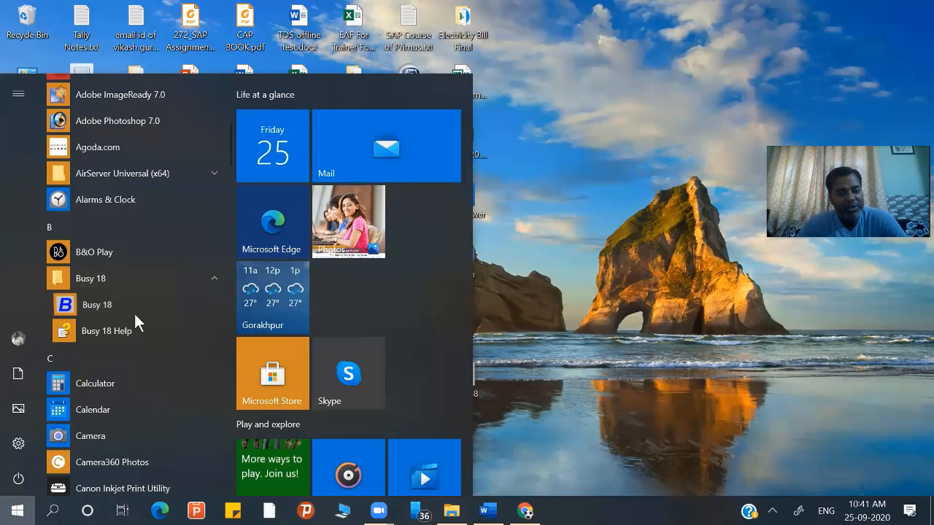
click(135, 313)
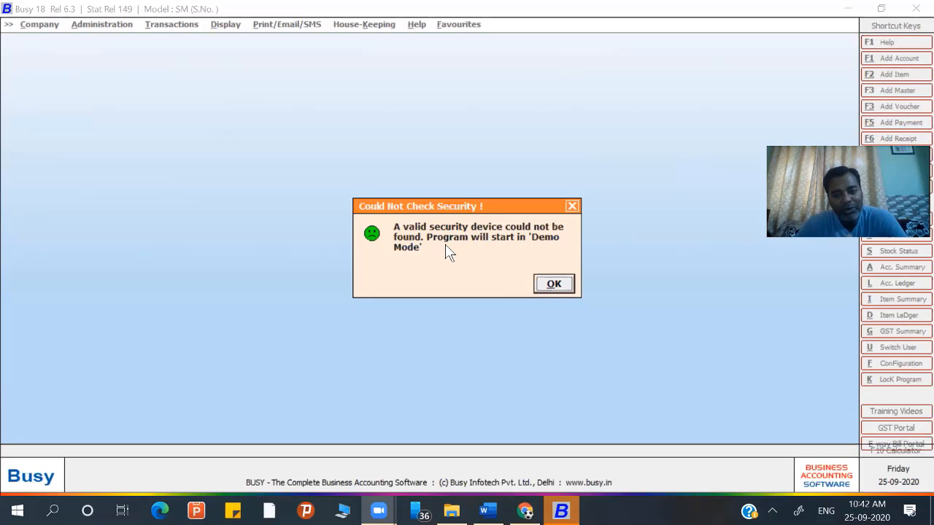
- Accept Demo Mode, expand and collapse License Management, then open Company > Select BUSY Model
click(561, 292)
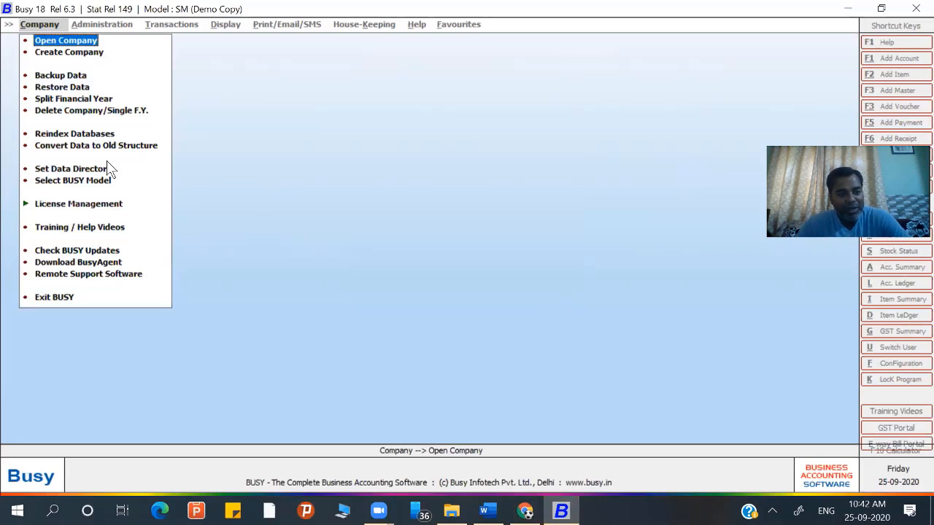
click(25, 205)
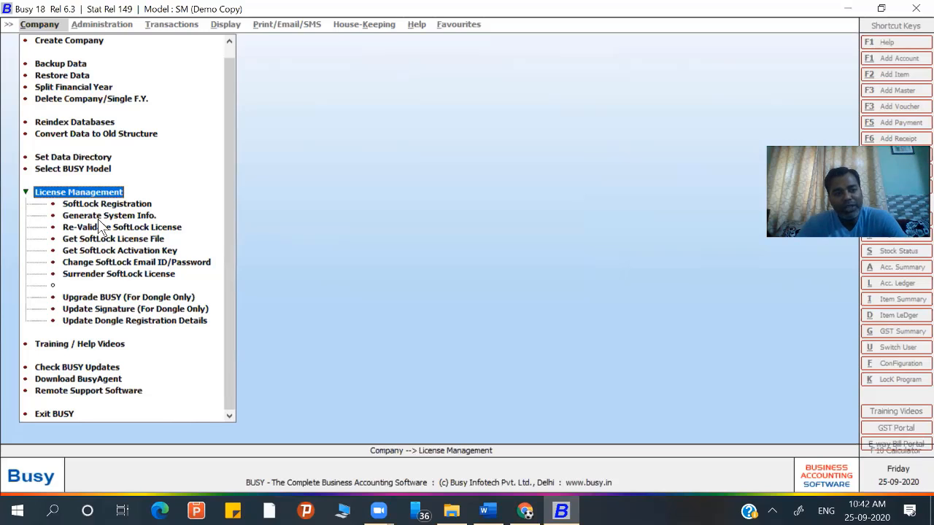
click(26, 192)
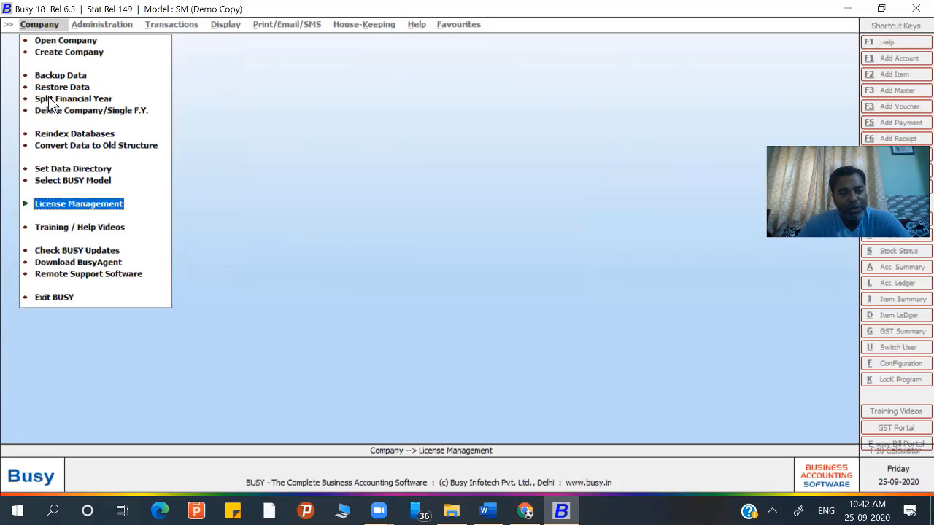
click(58, 180)
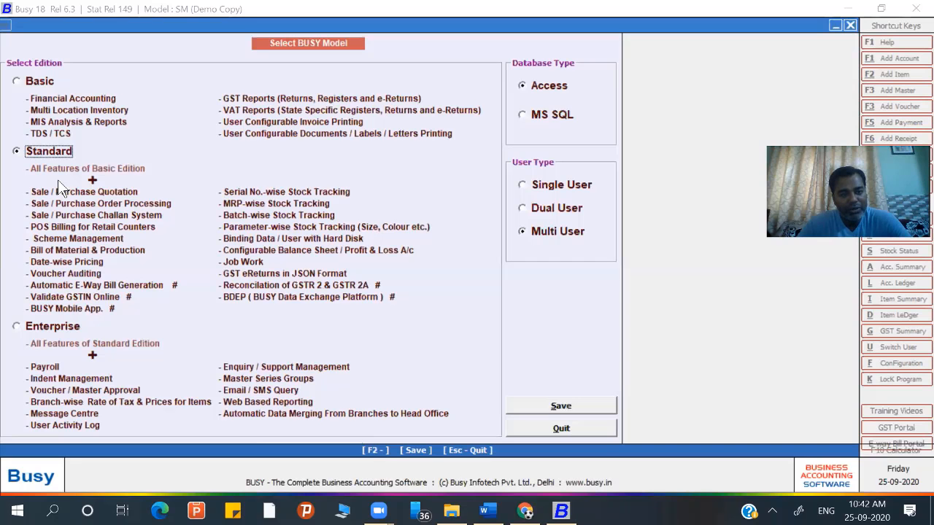
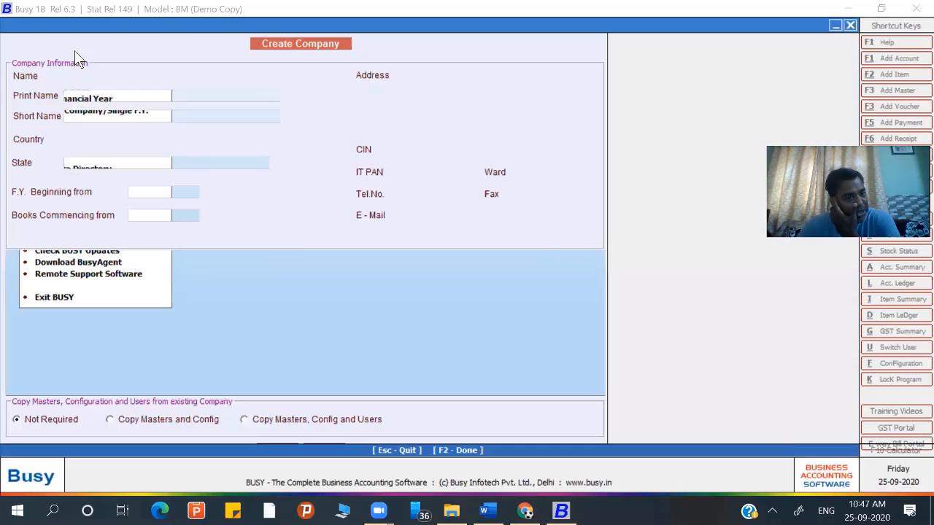
- Close the Create Company form and return to the Company menu
key(Escape)
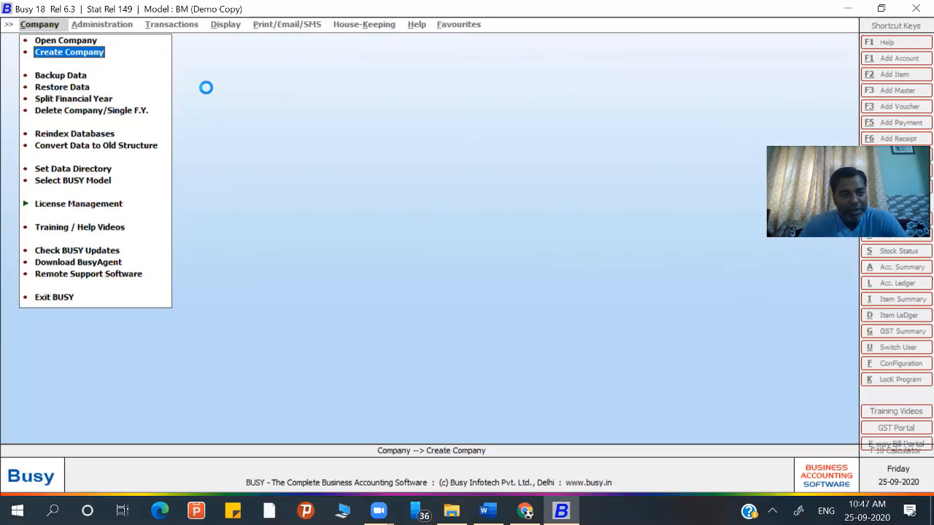
- Start a new company and enter its name, carrying it into Print Name
key(Return)
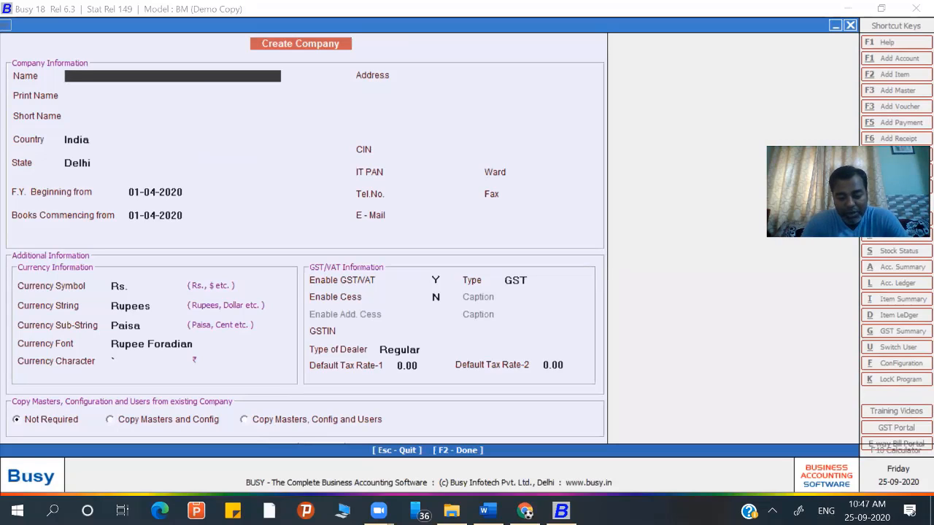
text(Dhirendra)
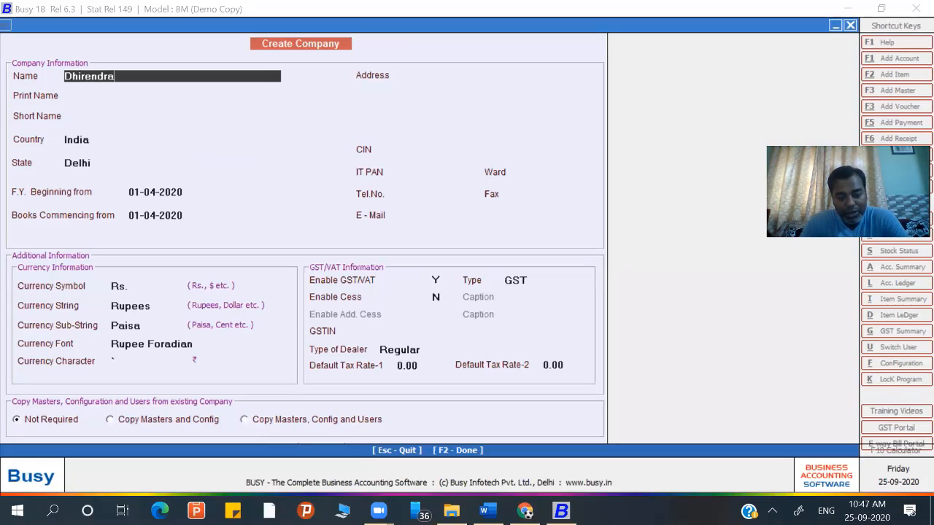
text( company )
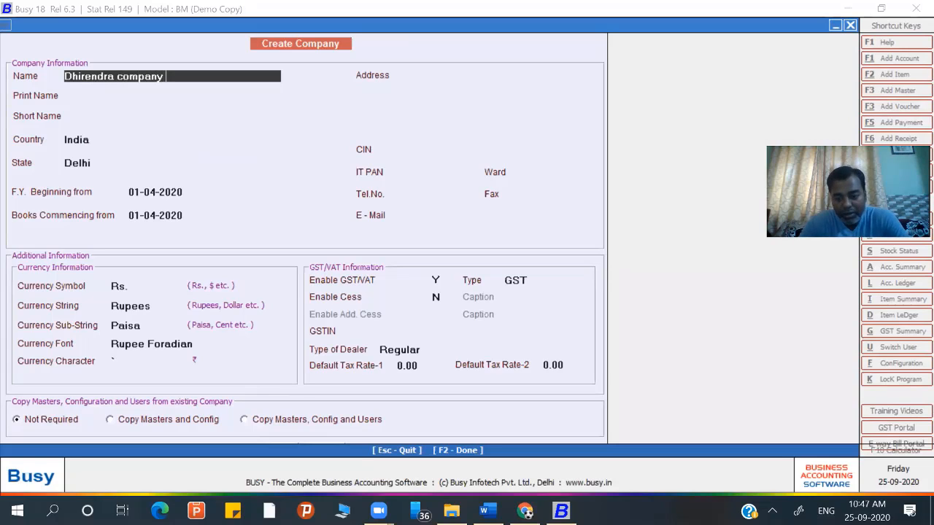
text(ltd)
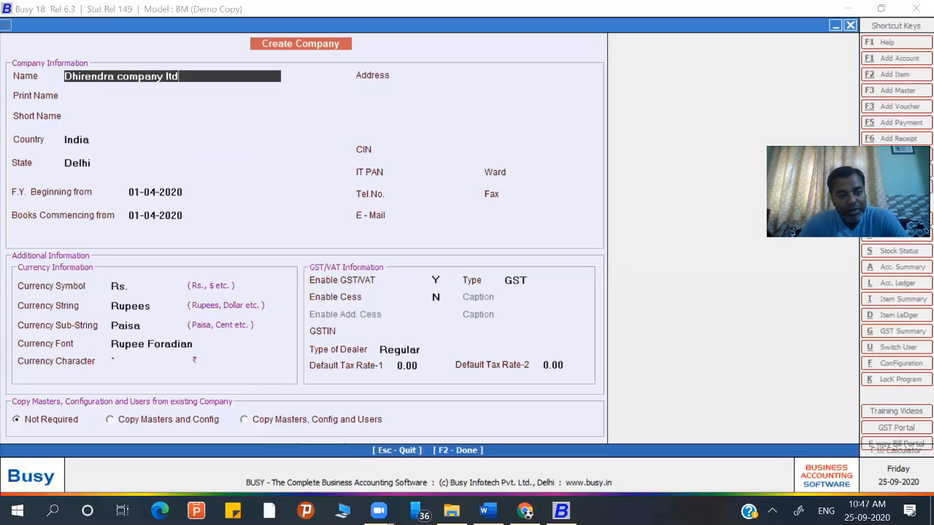
text(s)
key(BackSpace)
key(Return)
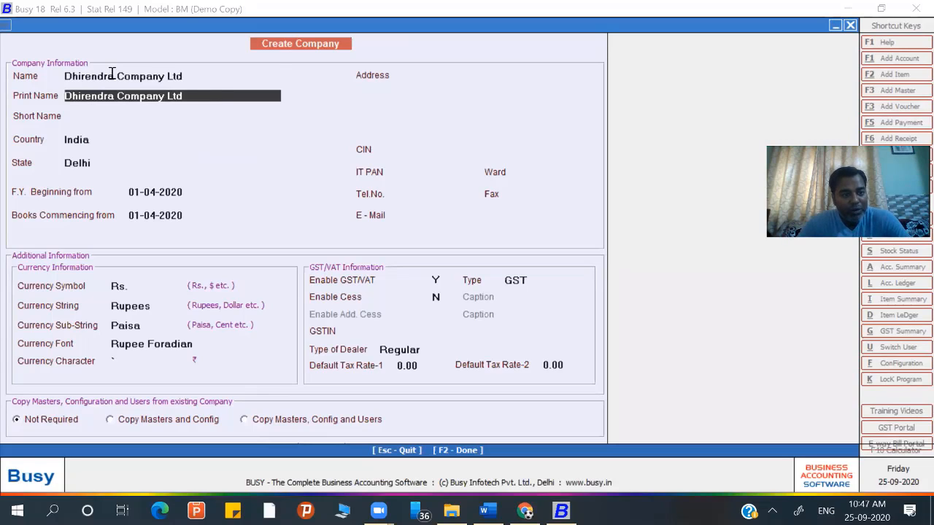
click(189, 76)
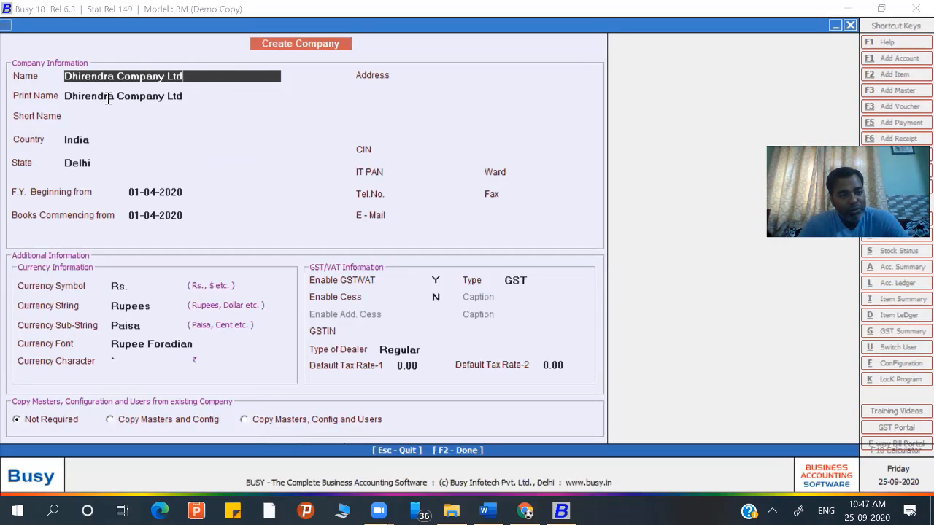
click(184, 96)
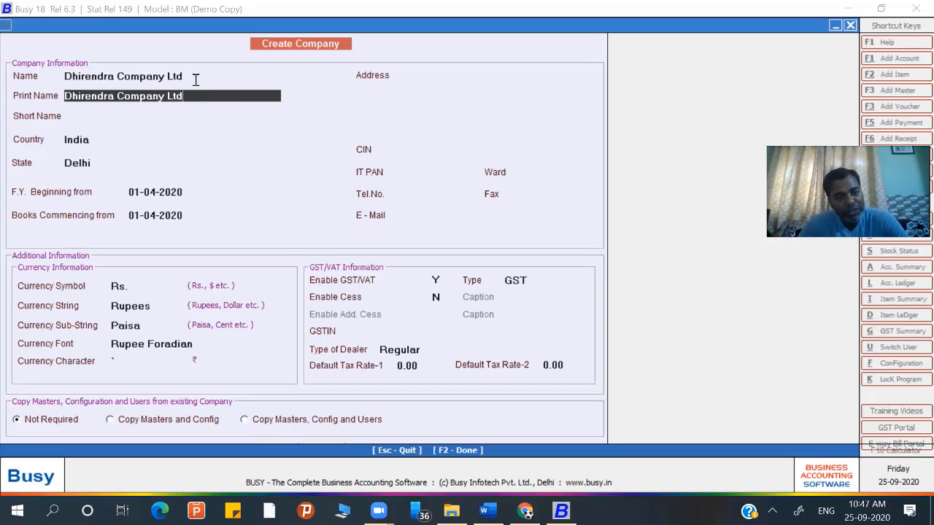
- End the company Name with (2020-21) and the Print Name with Ltd
click(196, 78)
key(BackSpace)
key(BackSpace)
key(BackSpace)
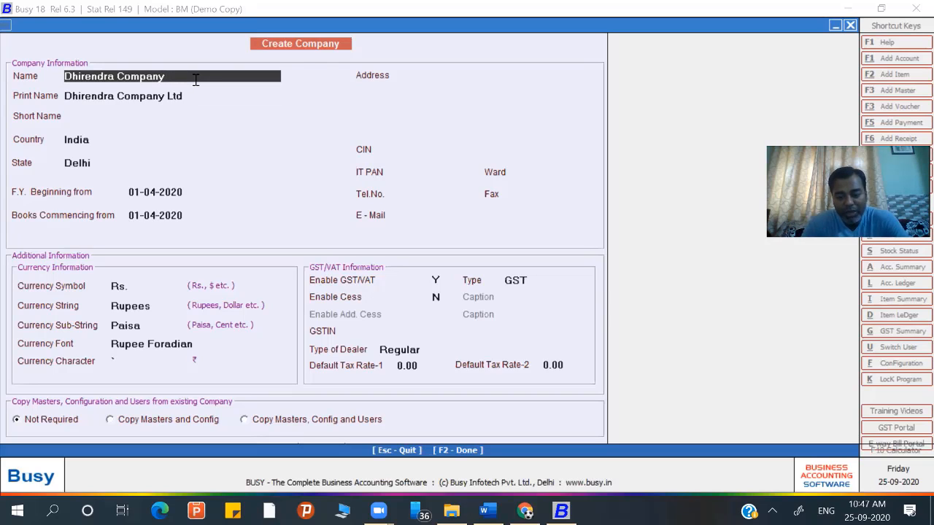
text((2020-21)
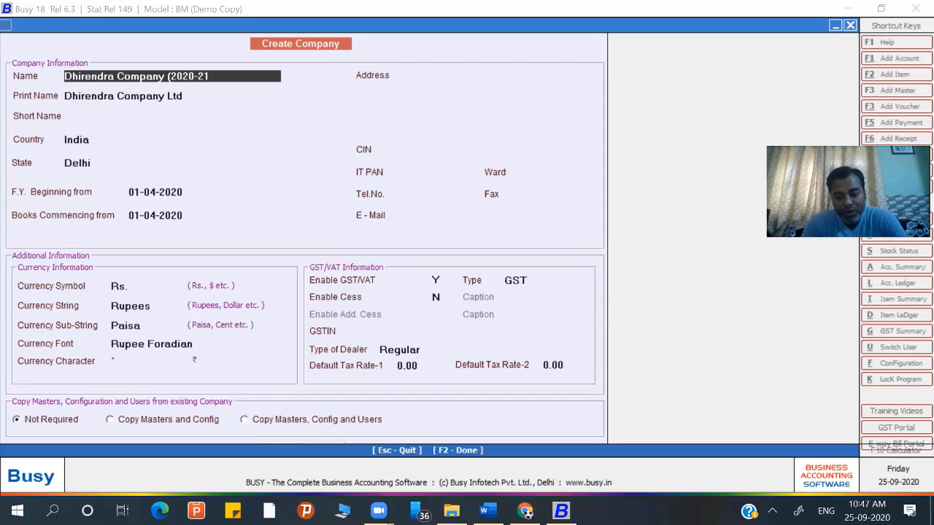
text())
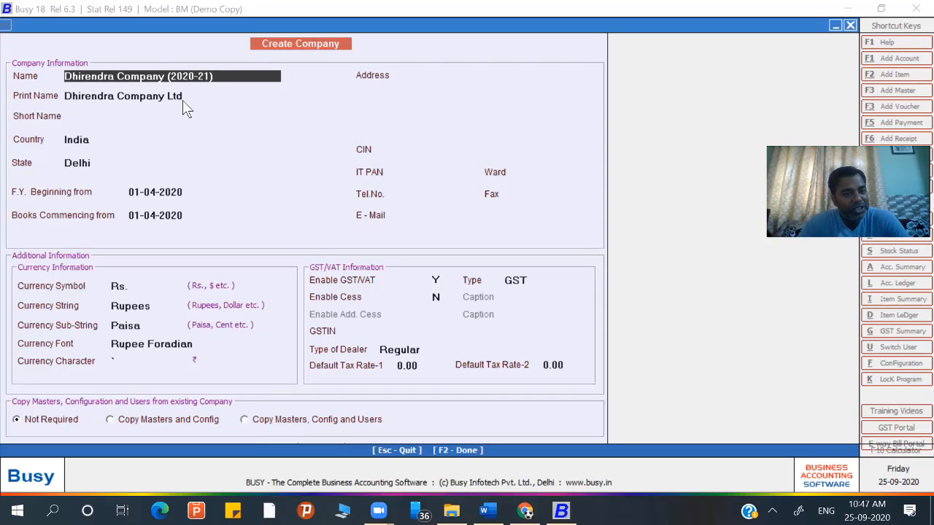
key(Return)
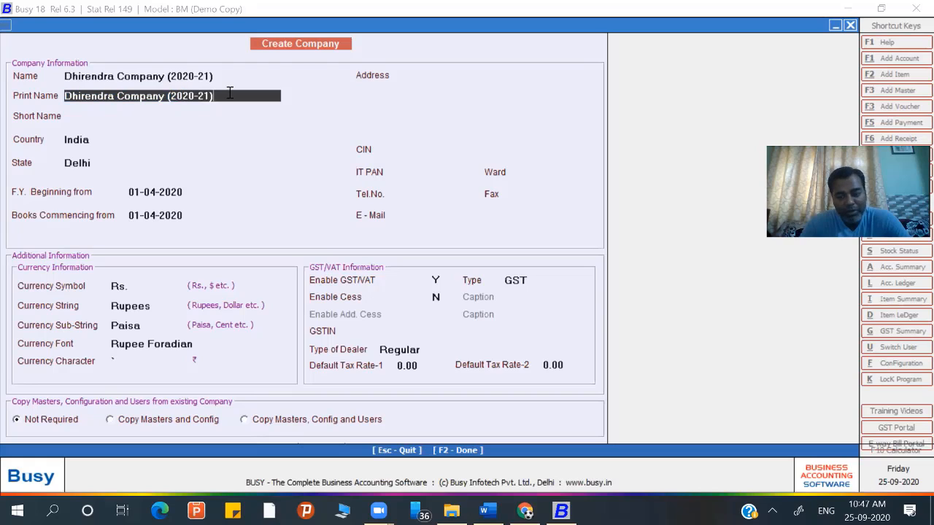
key(BackSpace)
key(BackSpace)
key(BackSpace)
key(BackSpace)
key(BackSpace)
key(BackSpace)
key(BackSpace)
key(BackSpace)
key(BackSpace)
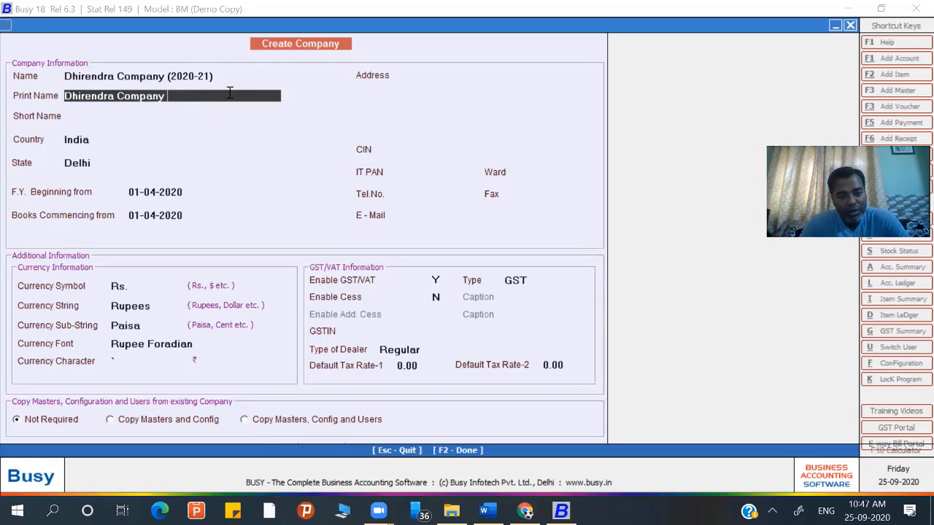
text(Ltd)
key(Return)
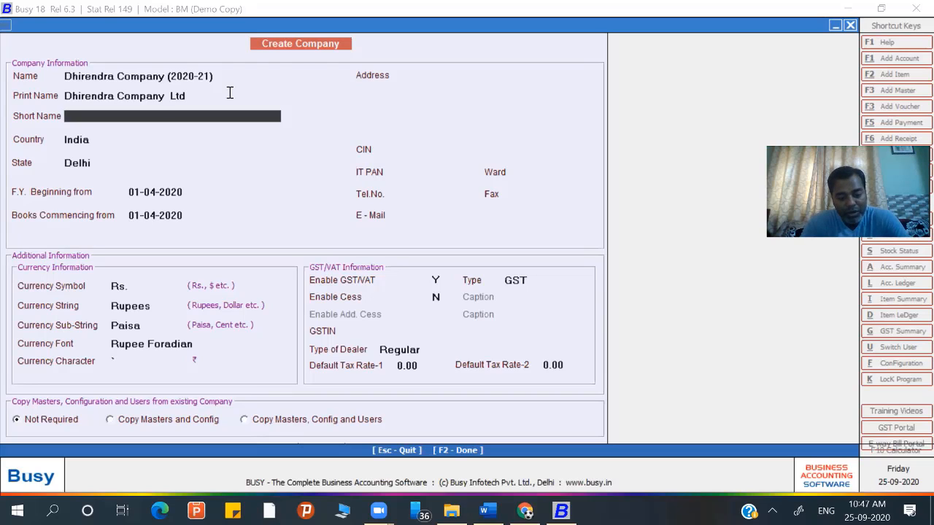
- Enter Short Name DCL, keep Country India, and choose State Uttar Pradesh
text(DCL)
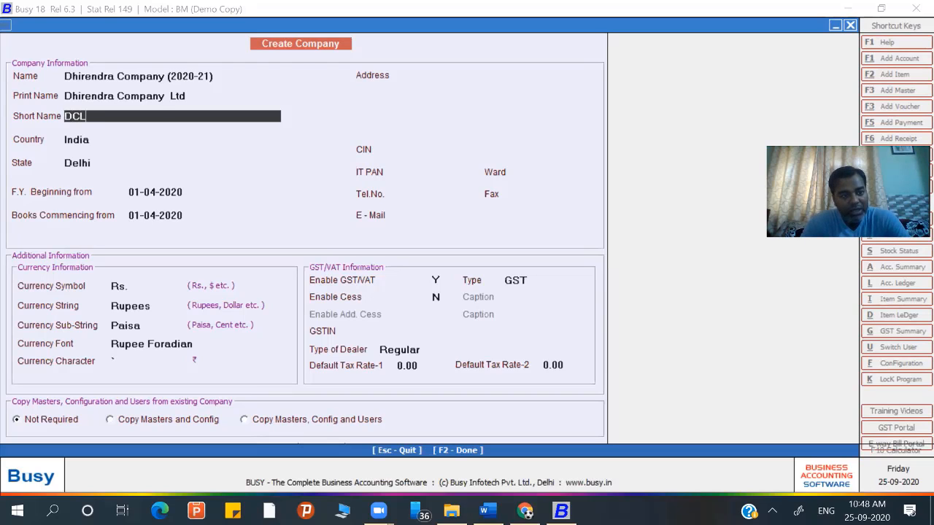
key(Return)
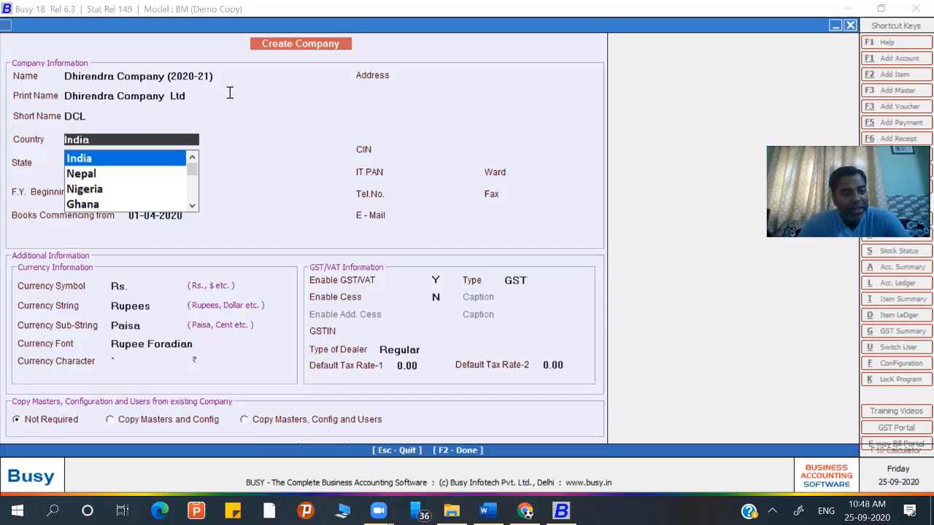
key(Return)
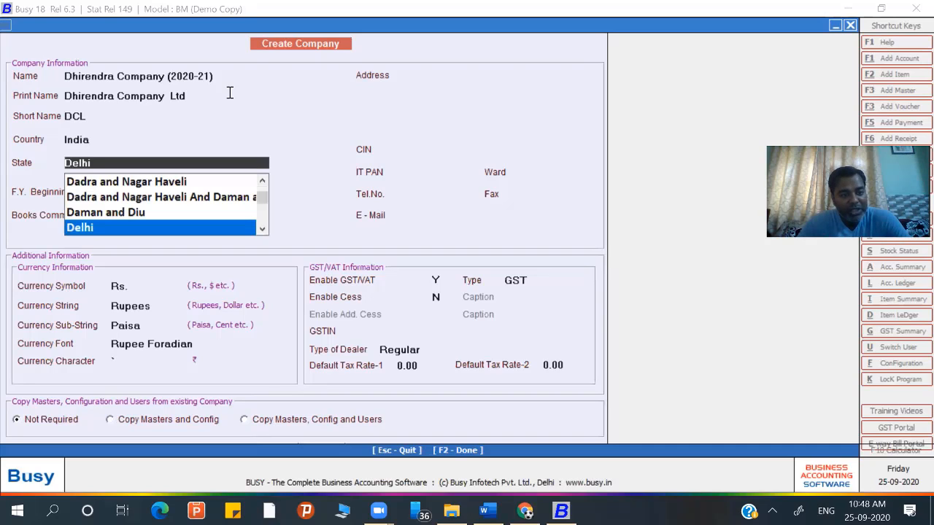
text(ut)
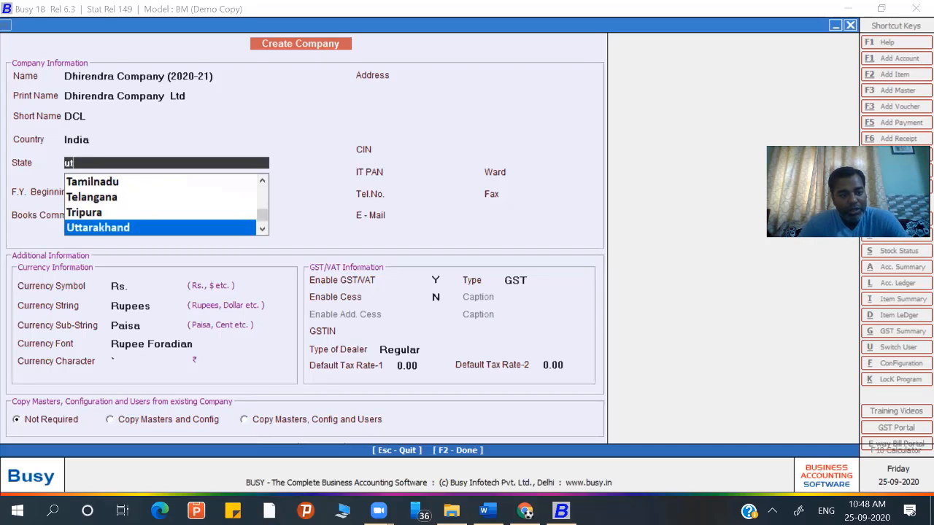
text(t)
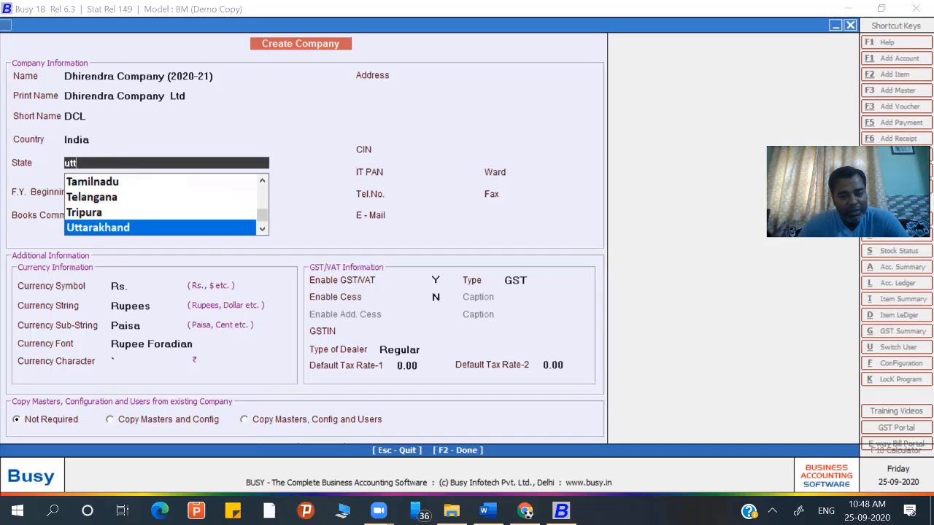
text(ar)
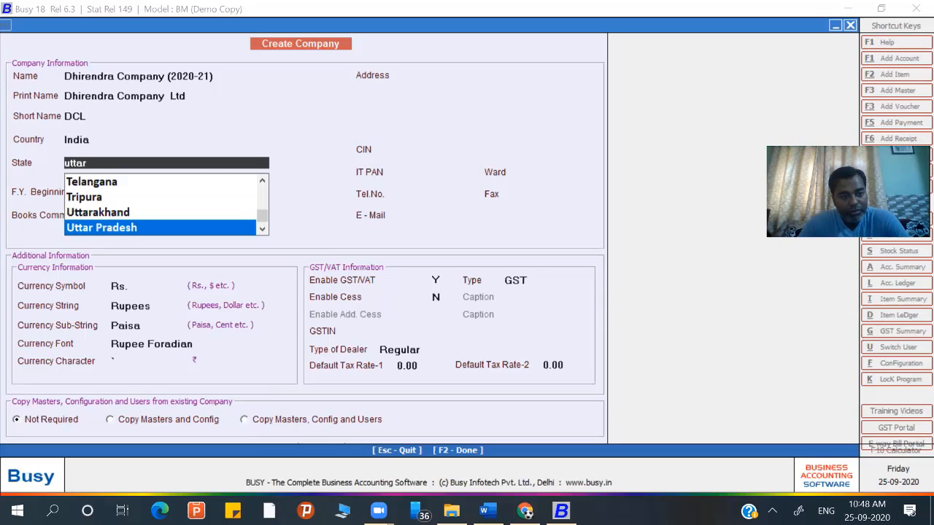
key(Return)
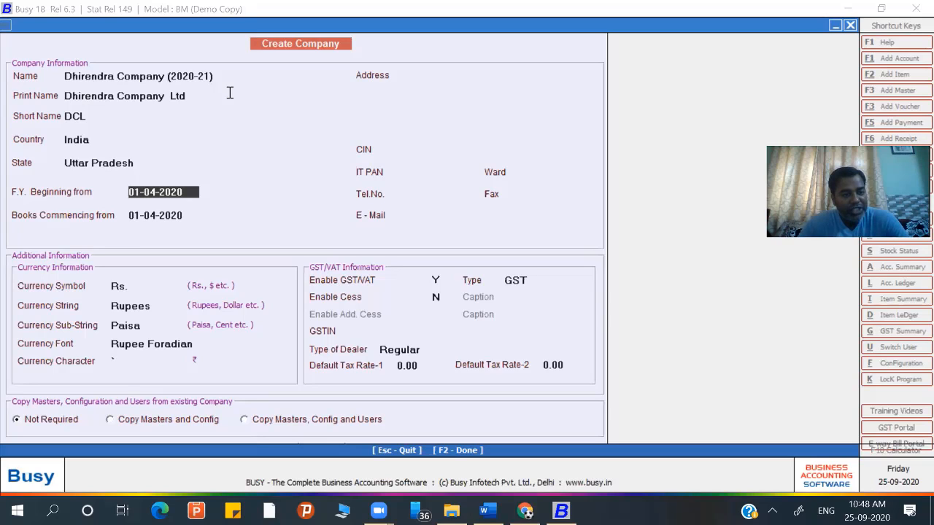
- Accept the books commencing date and enter the company's two address lines
click(156, 219)
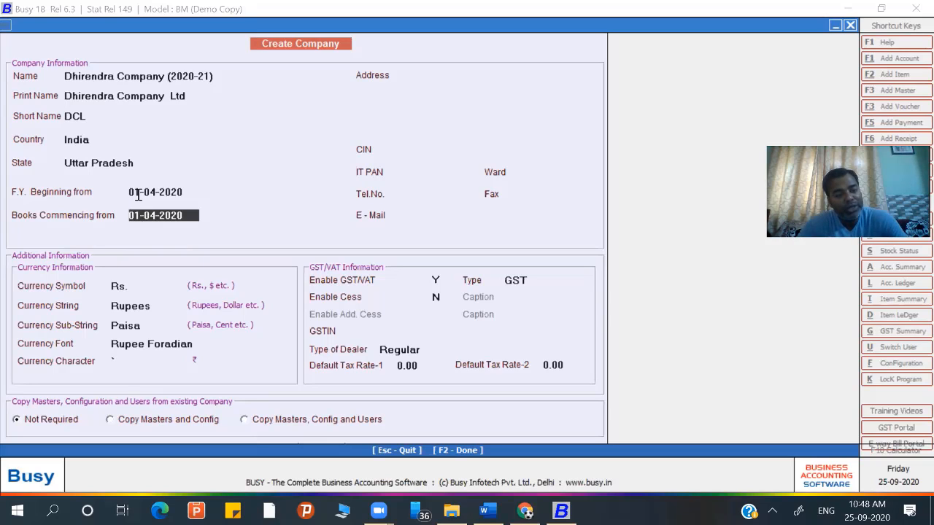
key(Return)
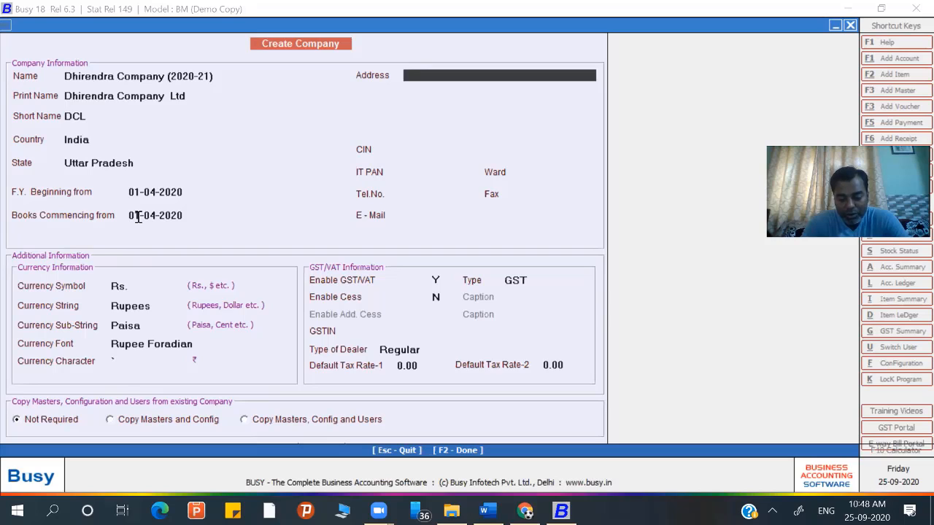
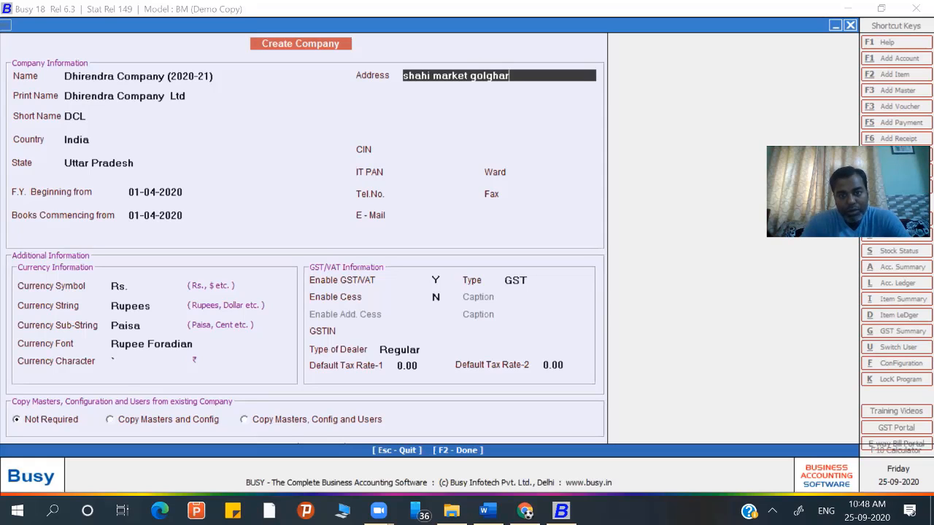
key(Return)
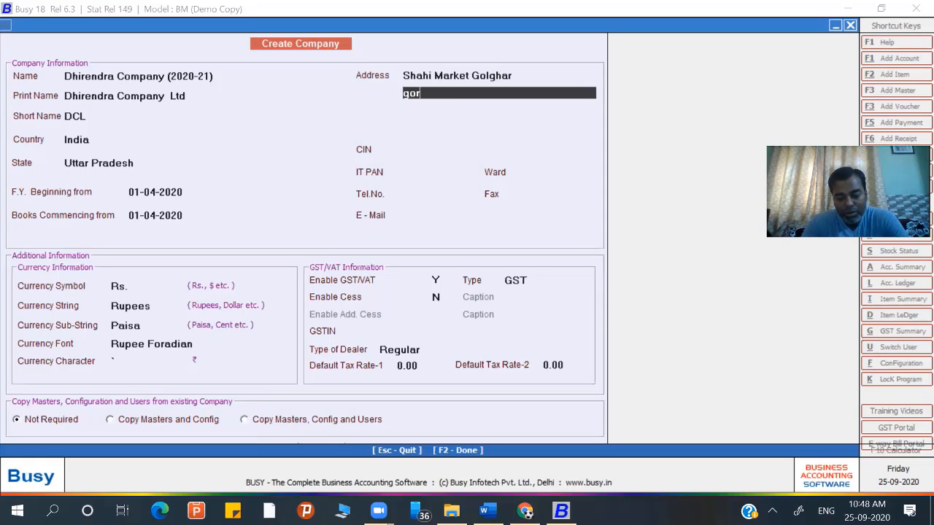
key(Return)
key(Return)
key(Return)
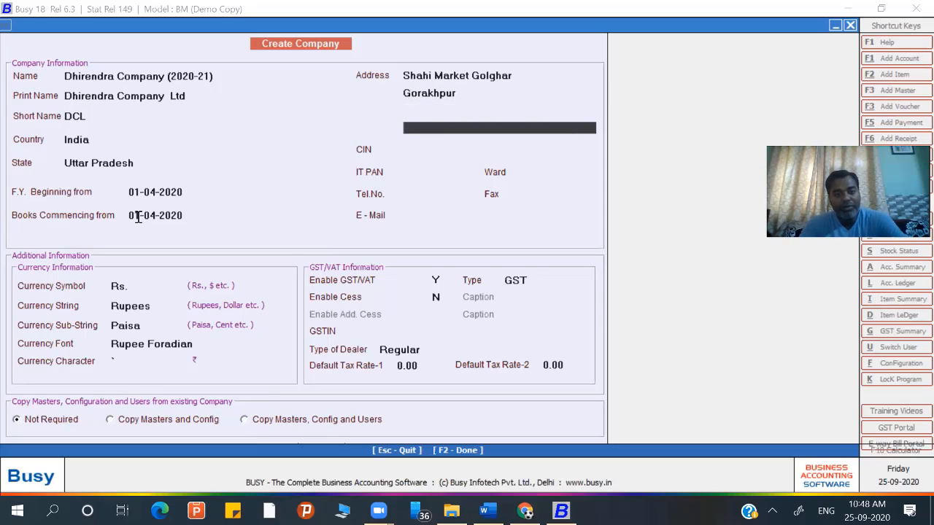
- Skip CIN and enter the company's IT PAN, moving past the contact fields
key(Return)
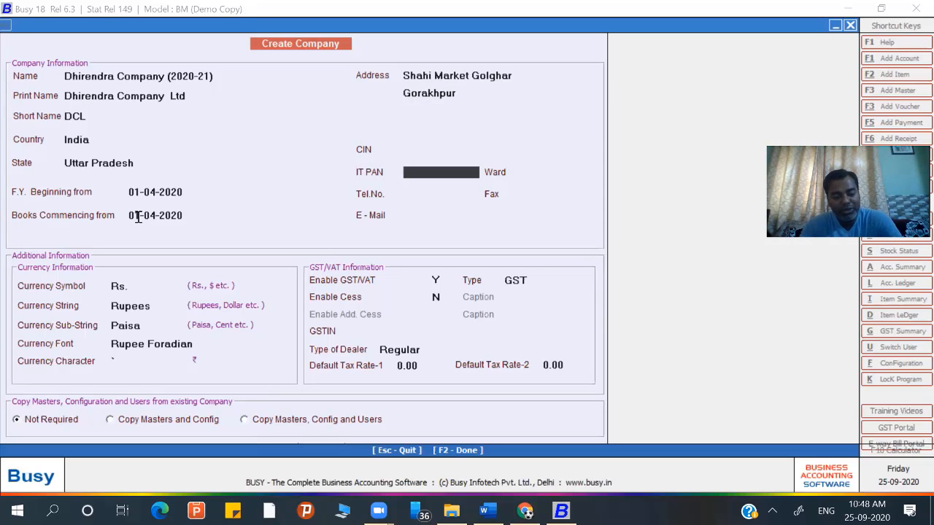
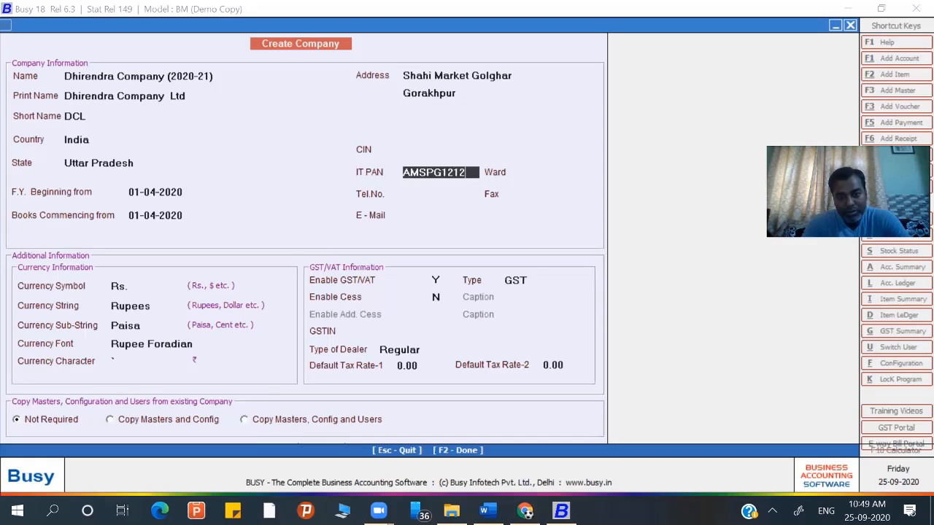
key(Return)
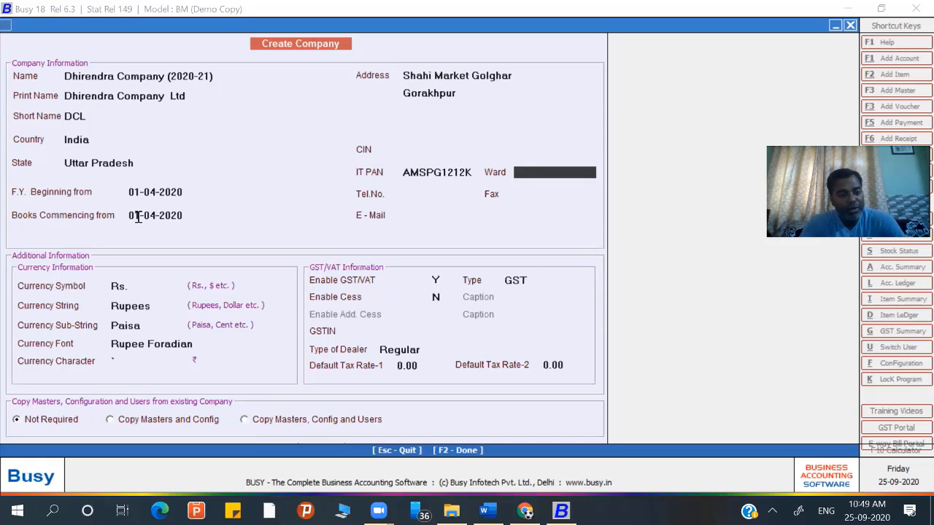
key(Return)
key(Return)
key(Return)
key(Return)
key(Return)
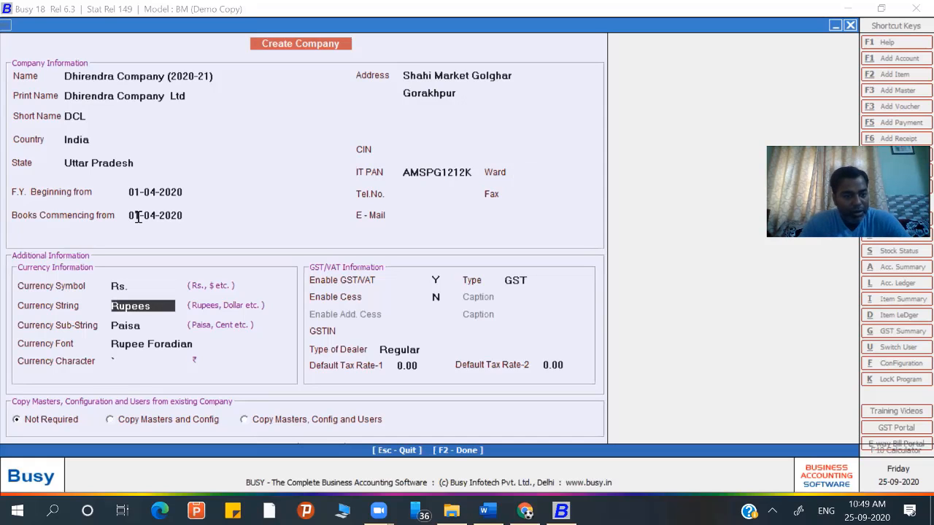
- Enable GST as the tax type and enter the company's GSTIN
key(Return)
key(Return)
key(Return)
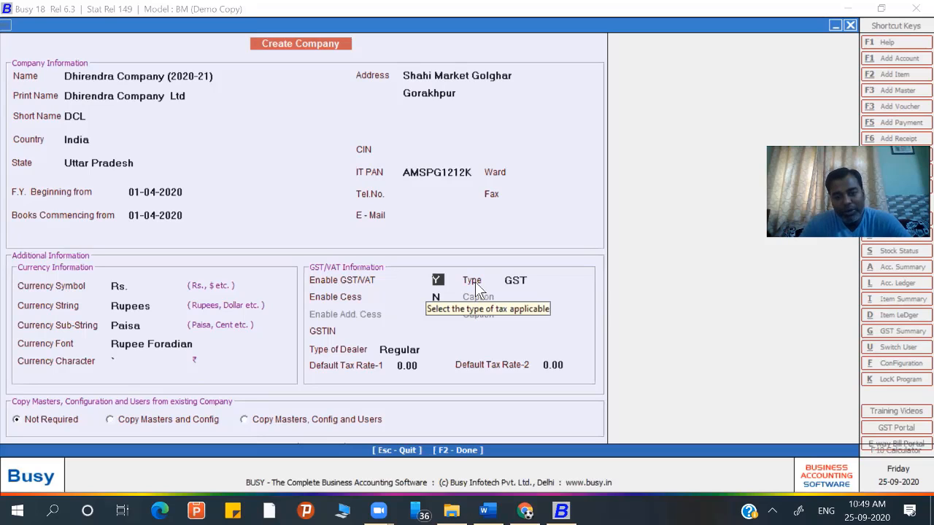
key(Return)
key(Return)
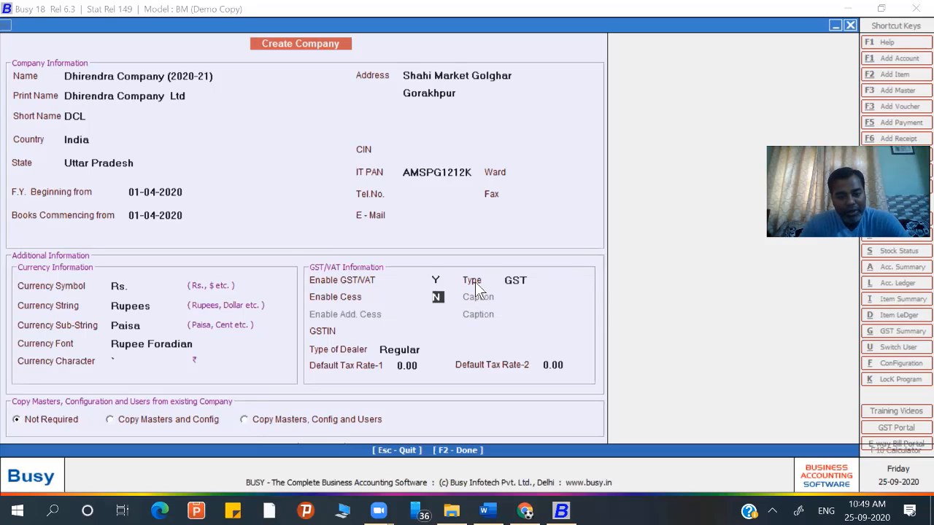
key(Return)
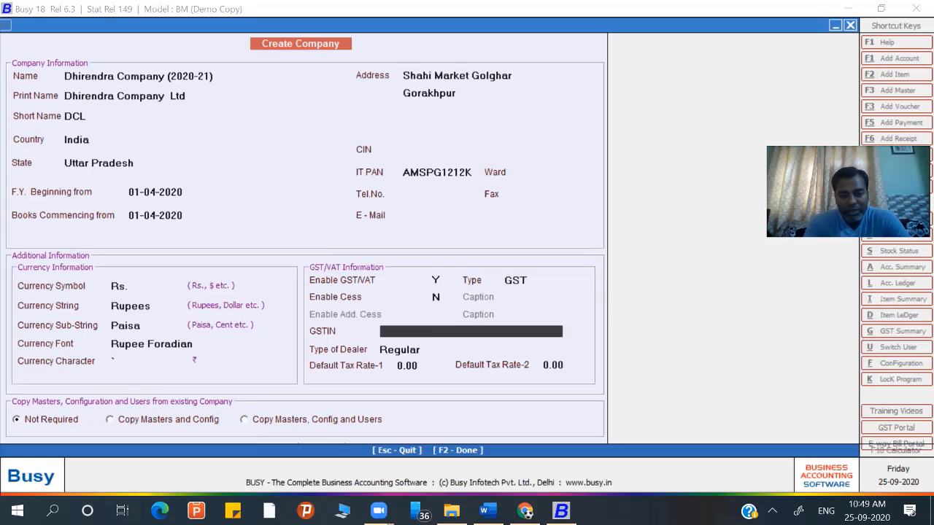
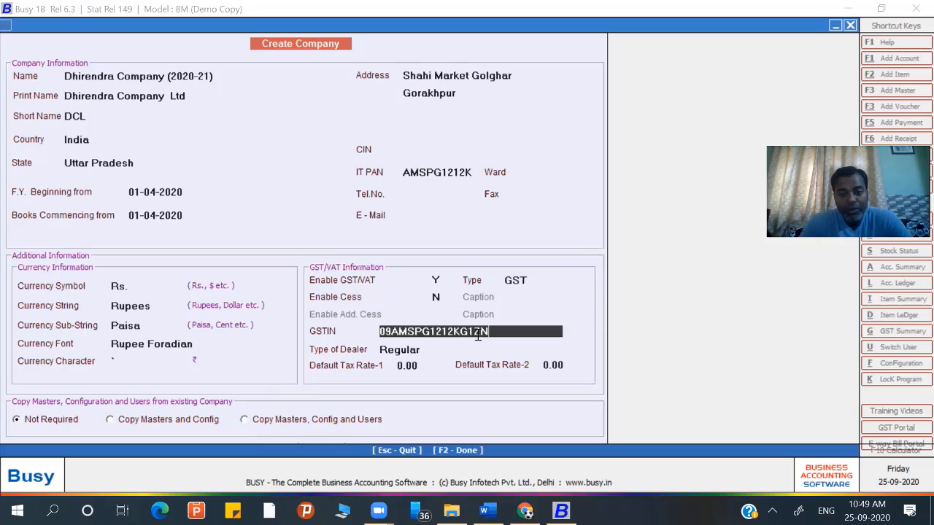
key(Return)
key(Return)
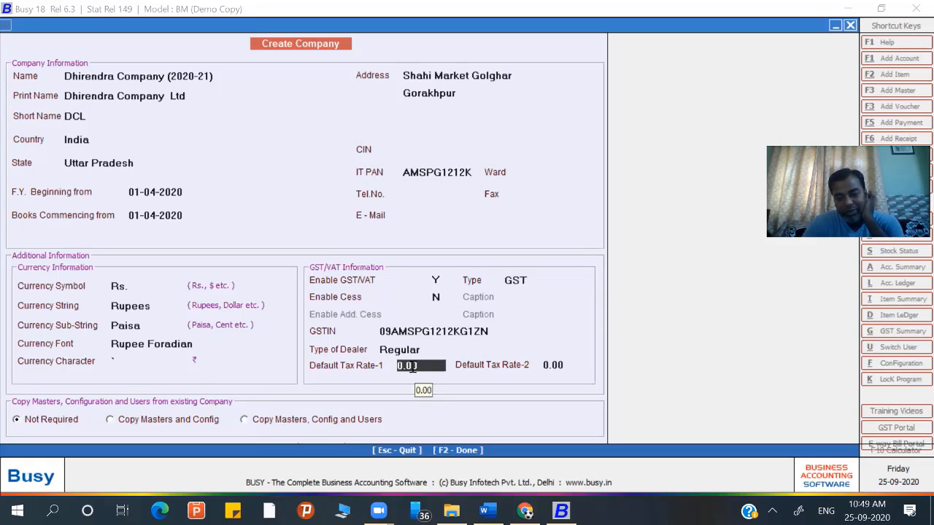
- Keep the default tax rates and save the new company with F2
key(Return)
key(Return)
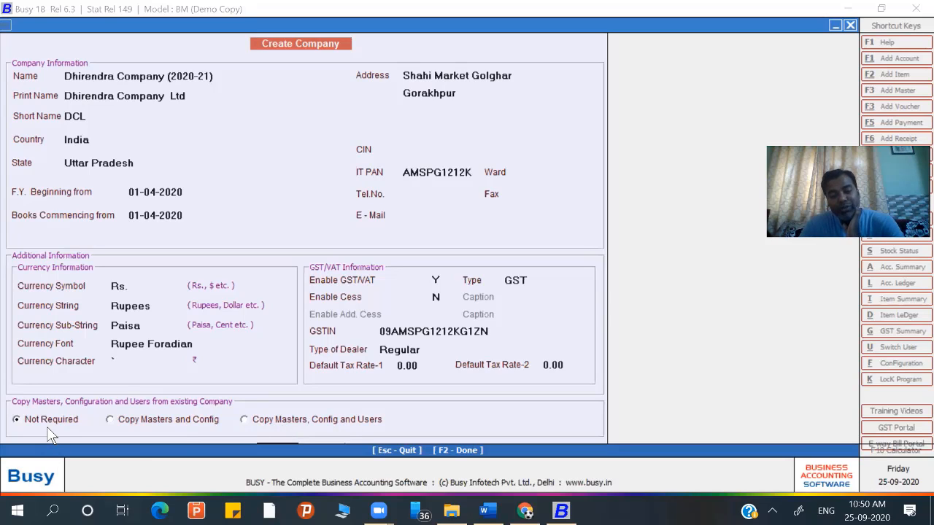
key(F2)
key(Return)
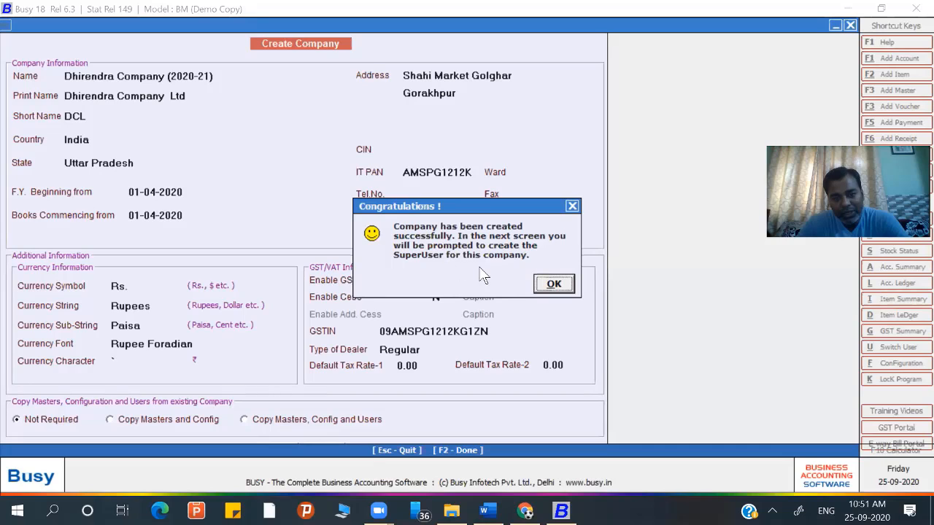
- Dismiss the Congratulations message to reach the SuperUser setup screen
click(557, 287)
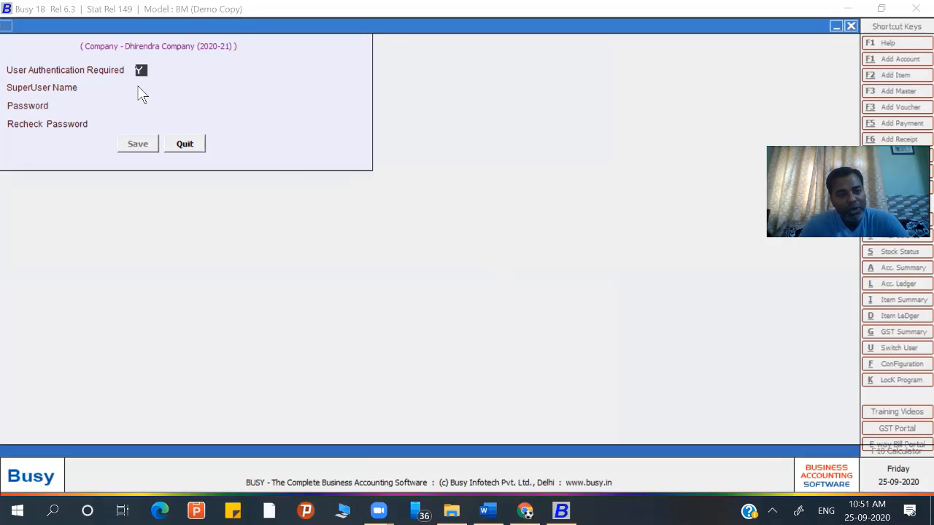
- Set User Authentication Required to Y and save a SuperUser name and password
text(n)
key(Return)
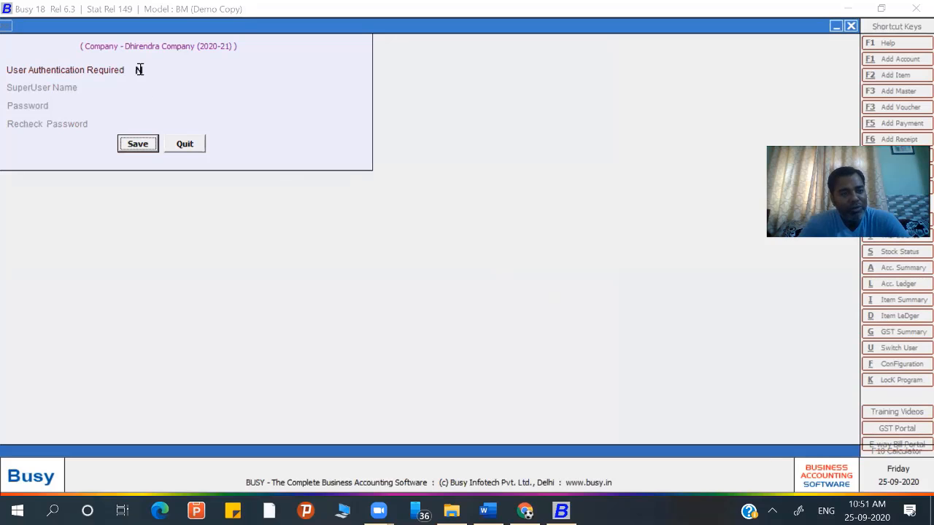
click(139, 70)
text(y)
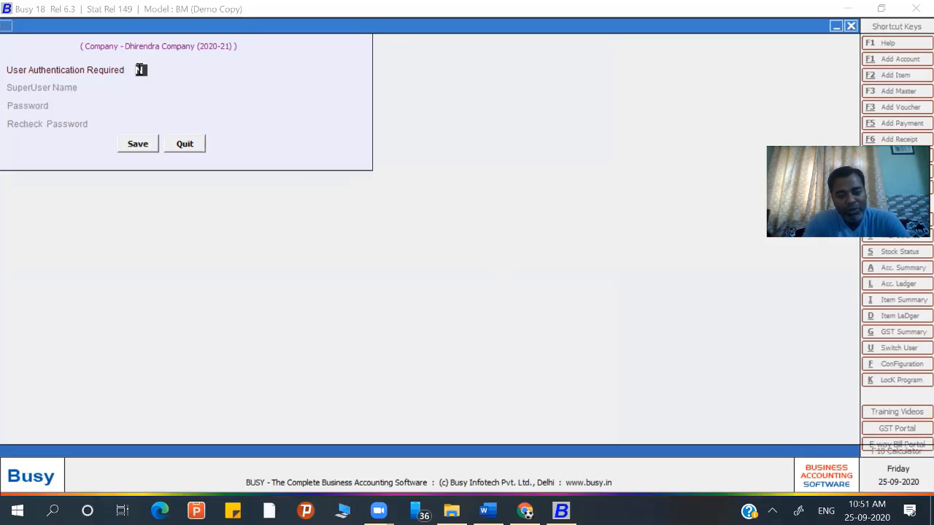
key(Return)
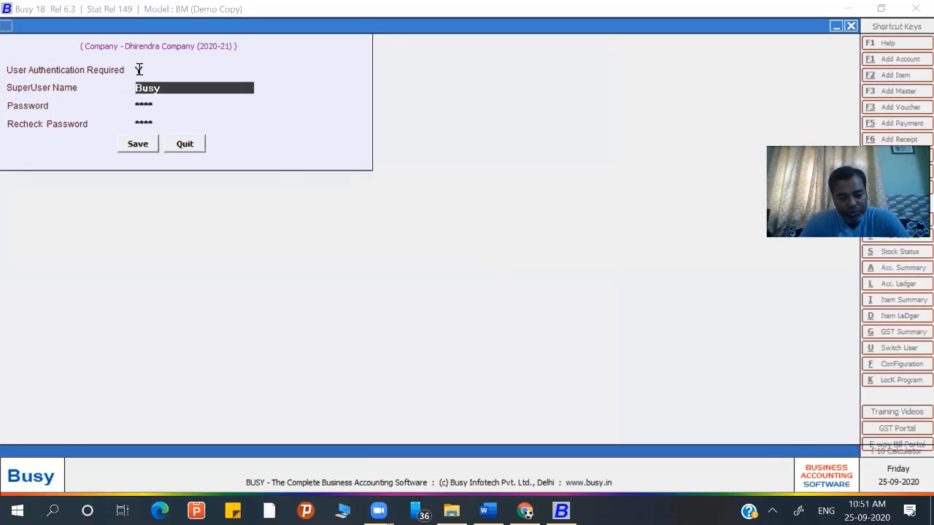
text(dhirendra)
key(Return)
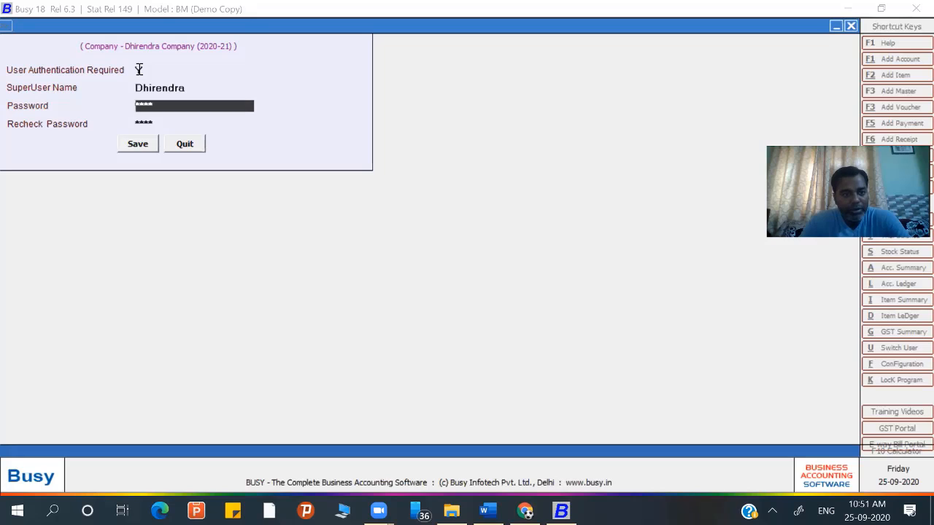
text(*****)
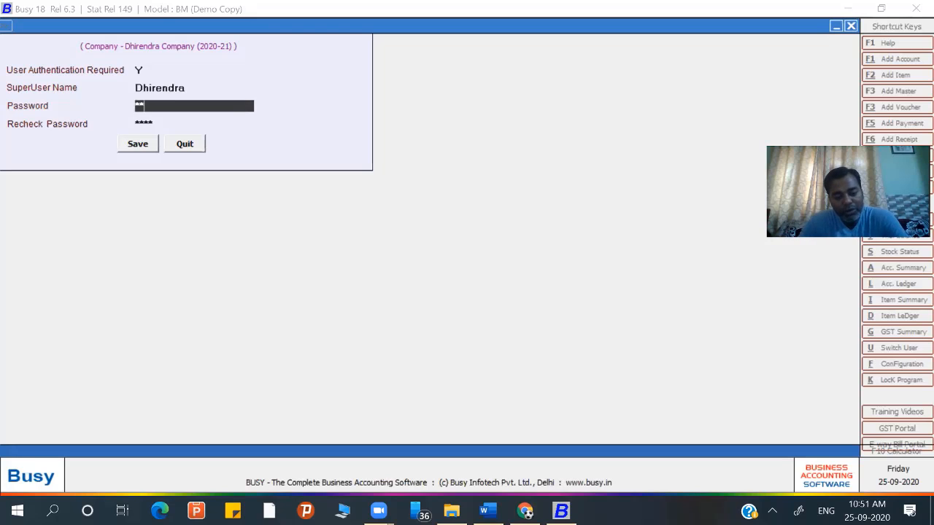
text(*)
key(Return)
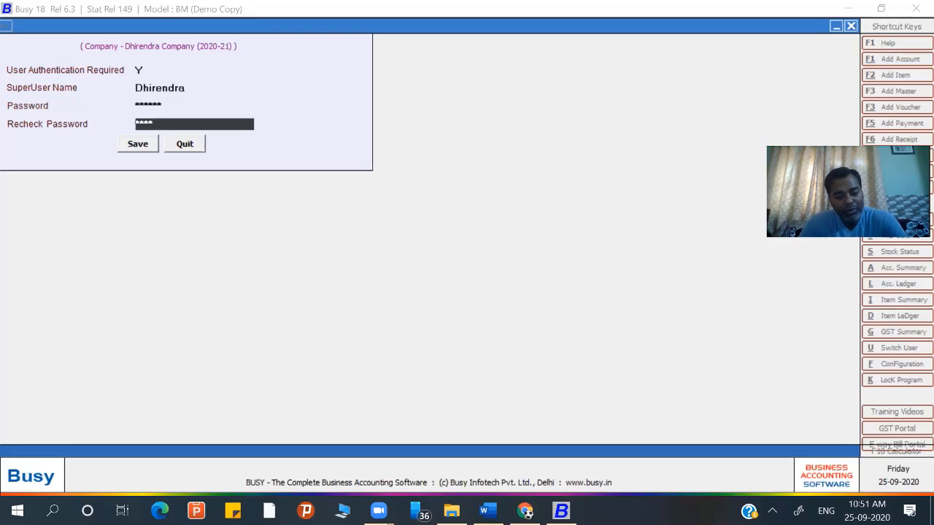
text(******)
key(Return)
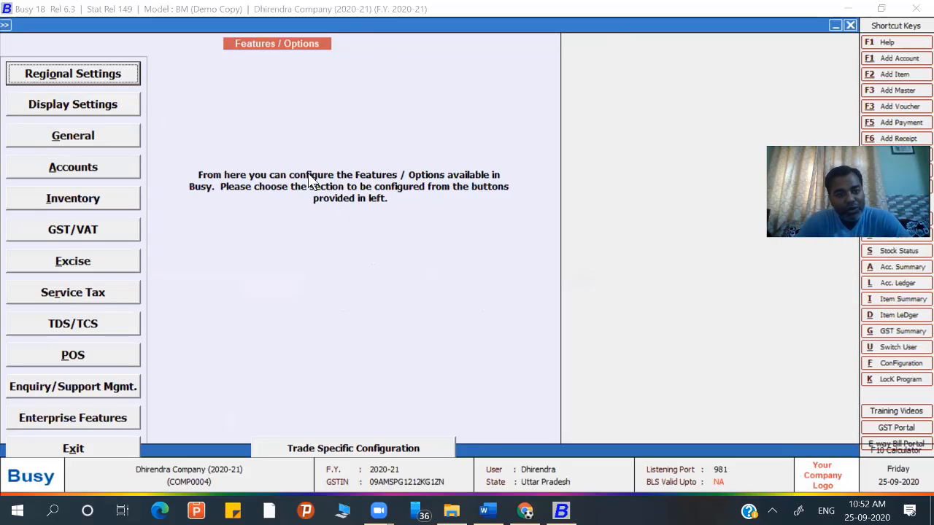
- Reopen Features / Options from Administration > Configuration and open Regional Settings
key(Escape)
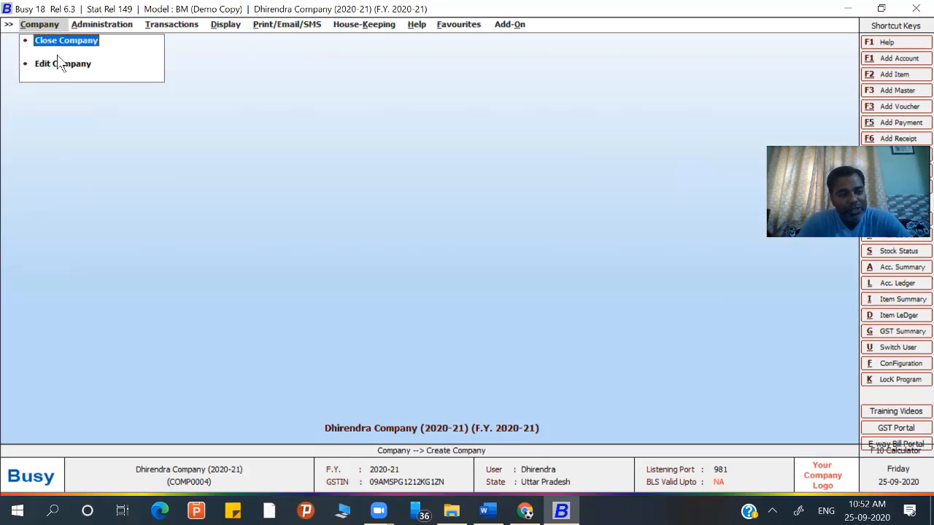
click(93, 26)
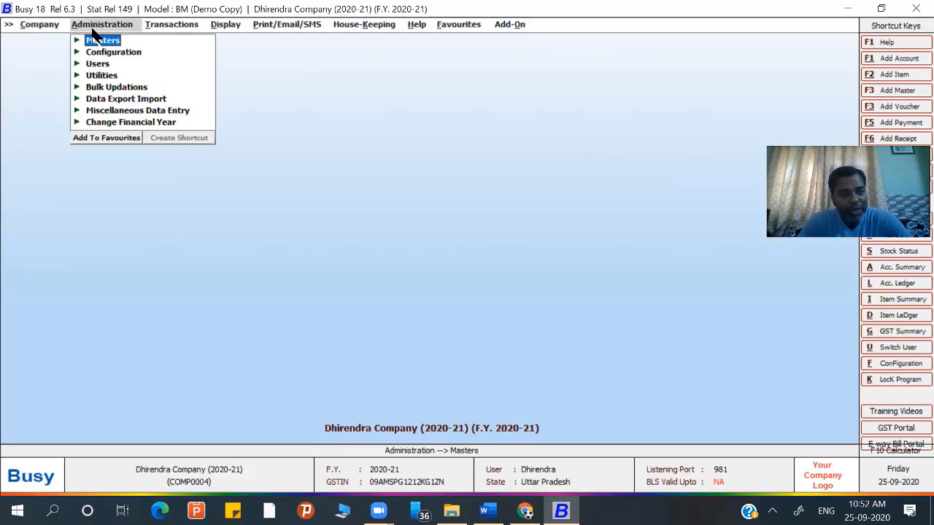
click(92, 53)
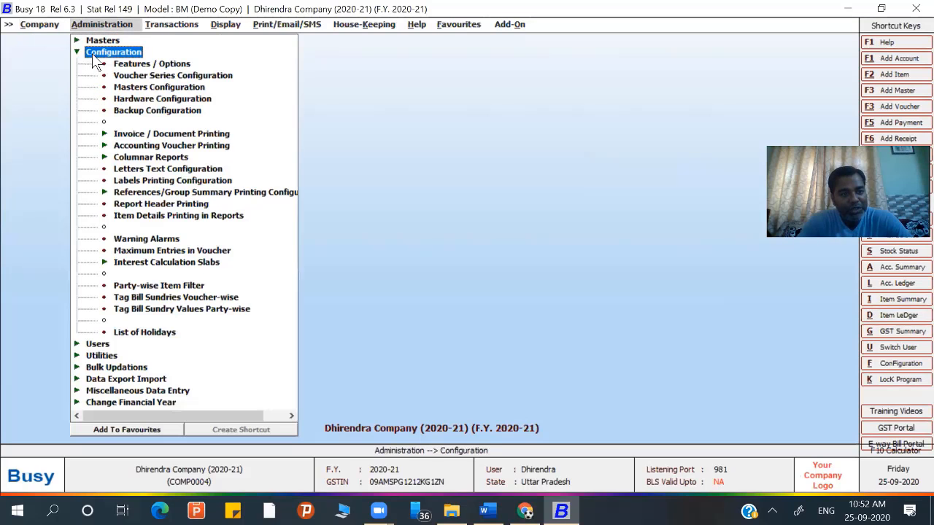
click(119, 65)
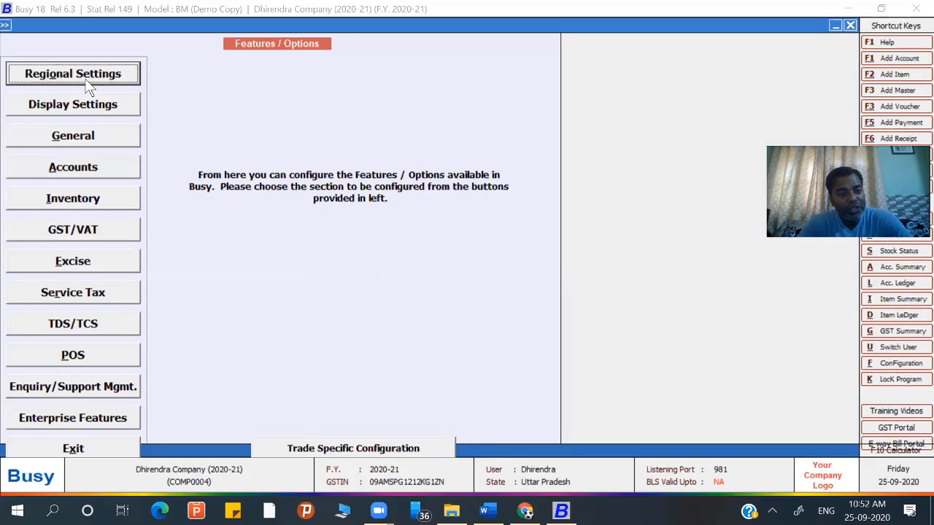
click(83, 74)
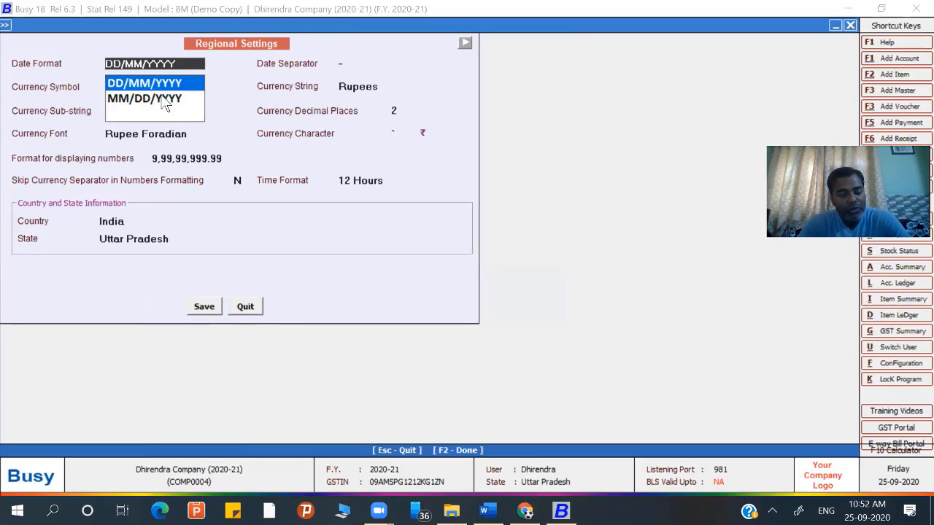
click(241, 309)
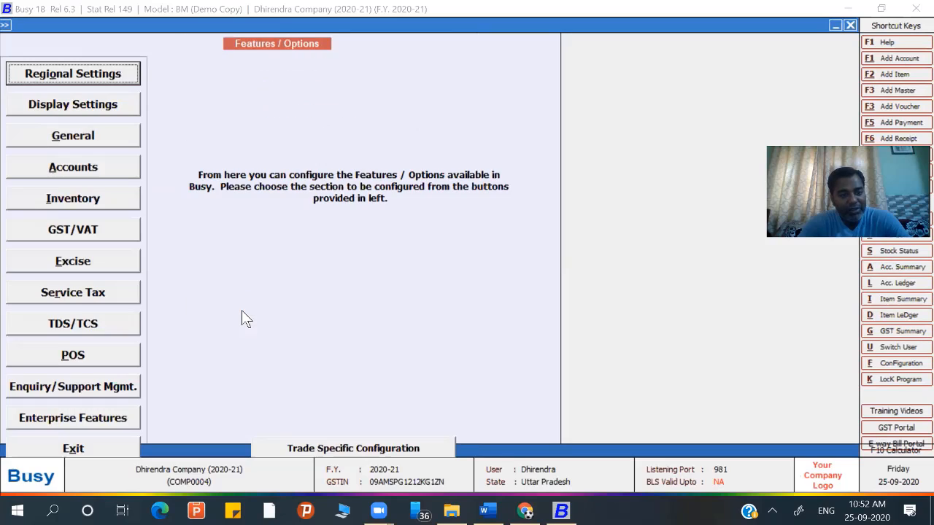
click(99, 74)
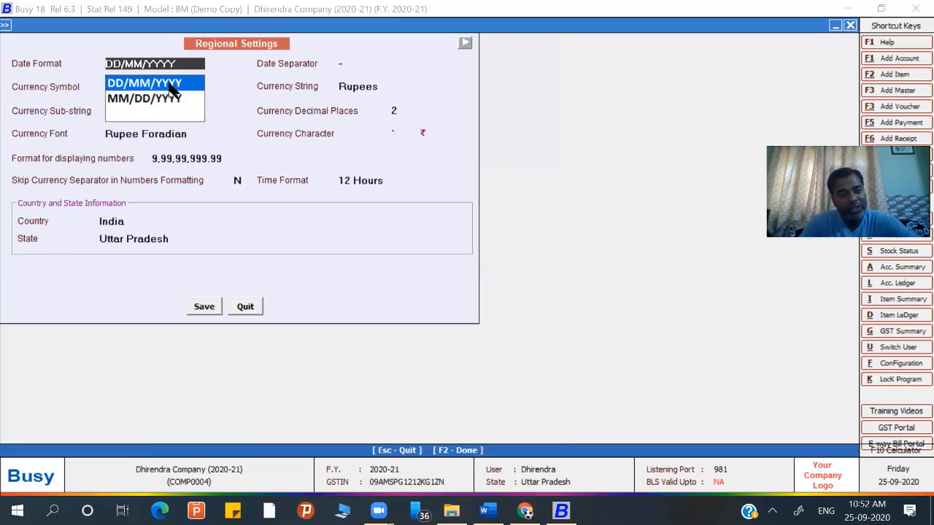
- Keep date format DD/MM/YYYY, currency Rs. and number format 9,99,99,999.99
key(Down)
key(Up)
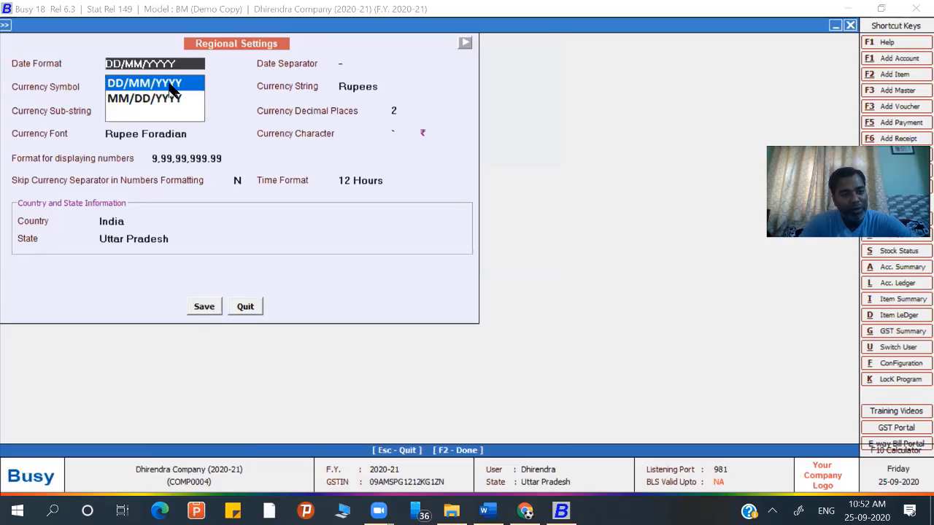
key(Return)
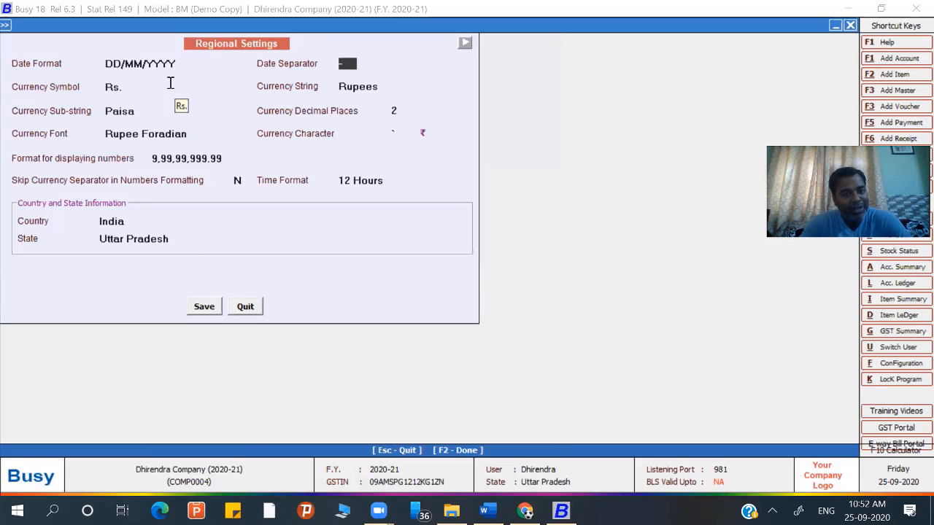
key(Return)
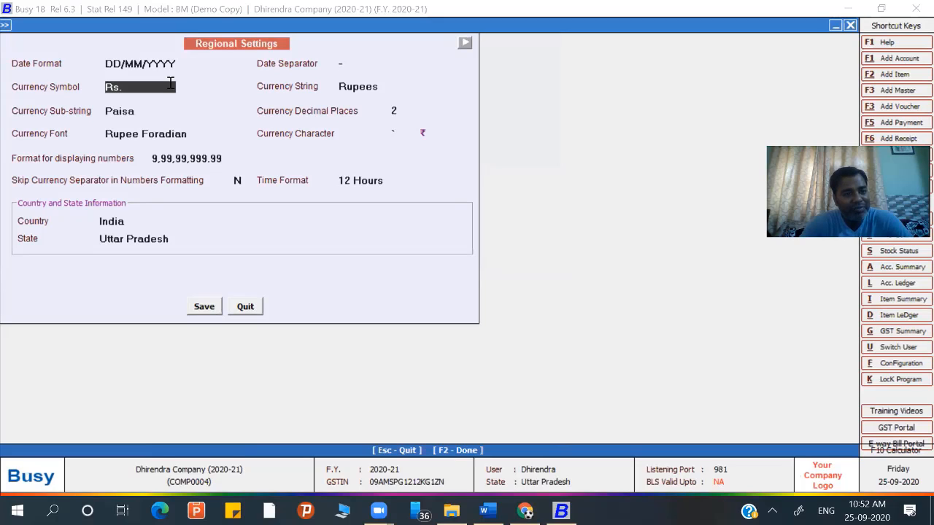
key(Up)
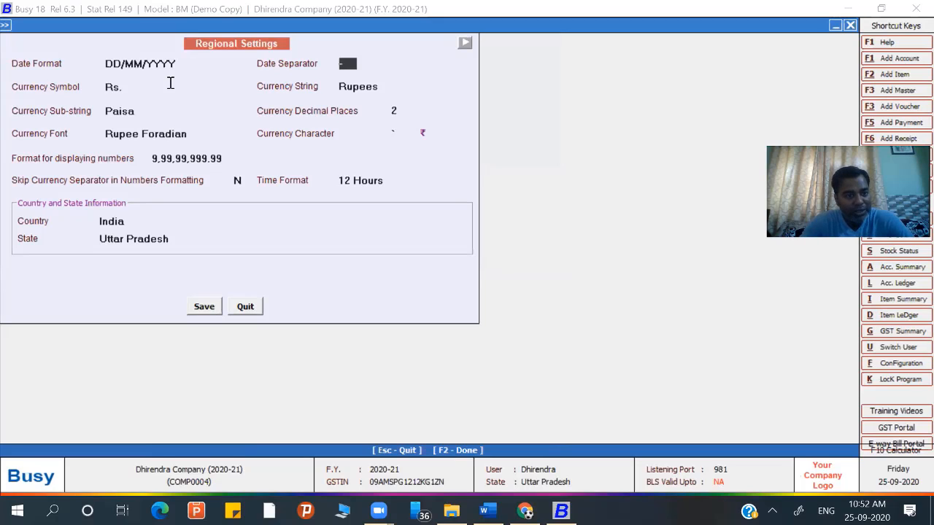
key(Return)
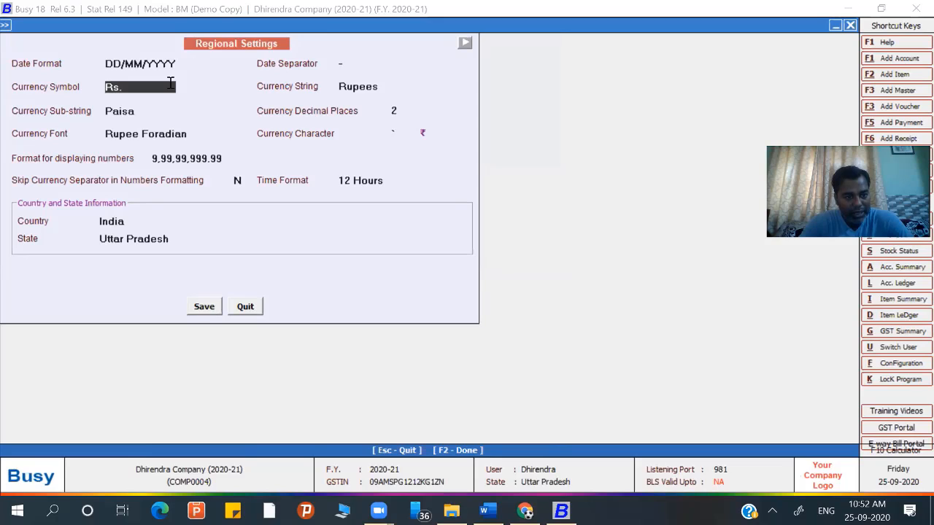
key(Return)
key(Return)
key(Return)
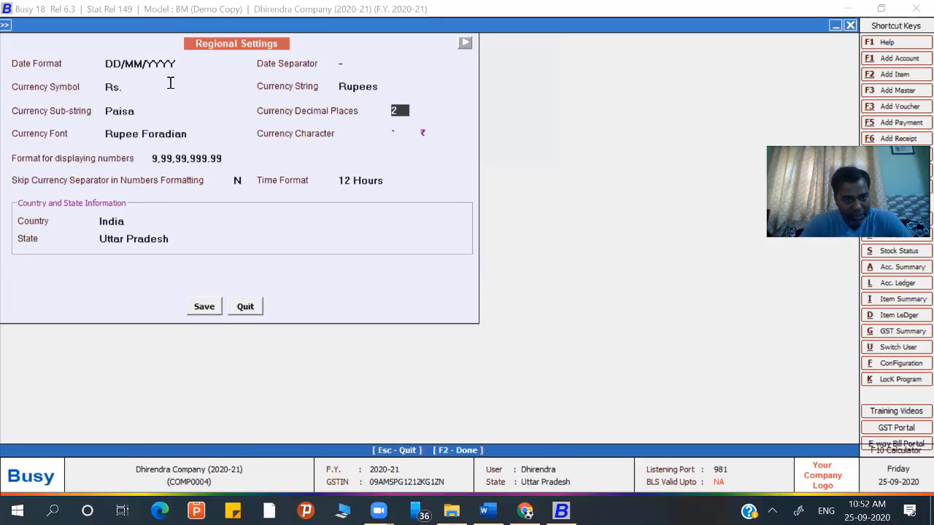
key(Return)
key(Return)
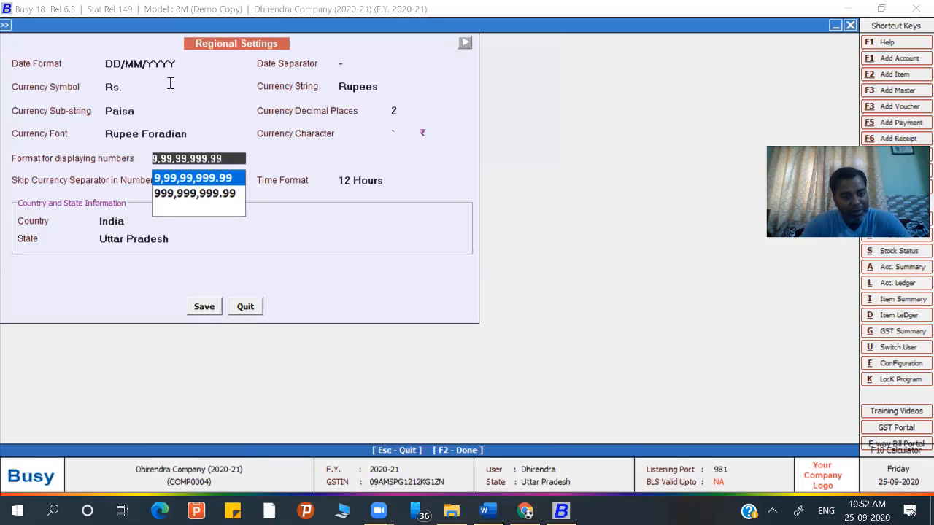
key(Return)
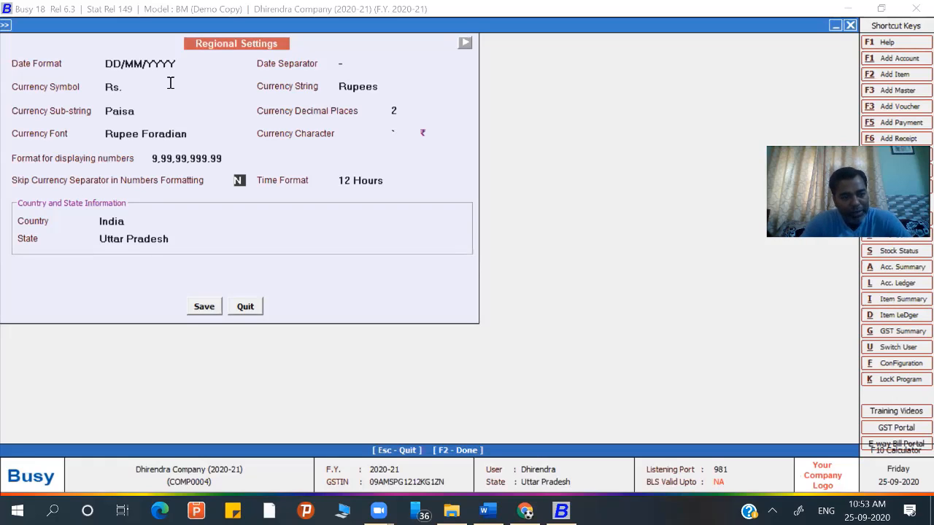
- Keep 12 Hours, India and Uttar Pradesh, save Regional Settings, and open Display Settings
key(Return)
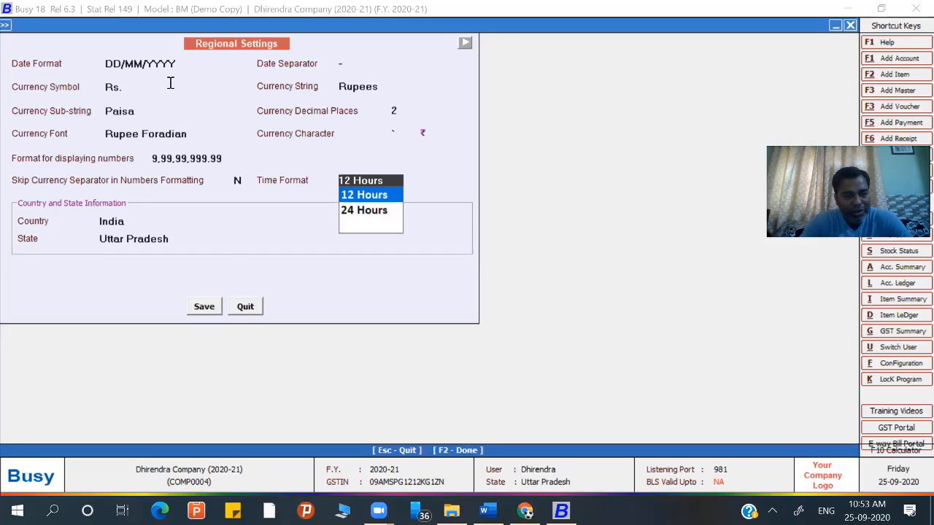
key(Return)
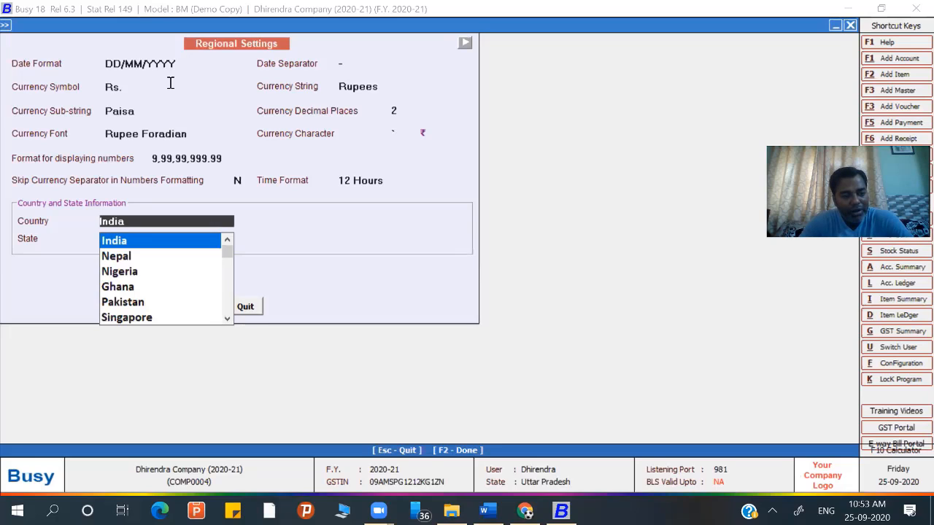
key(Escape)
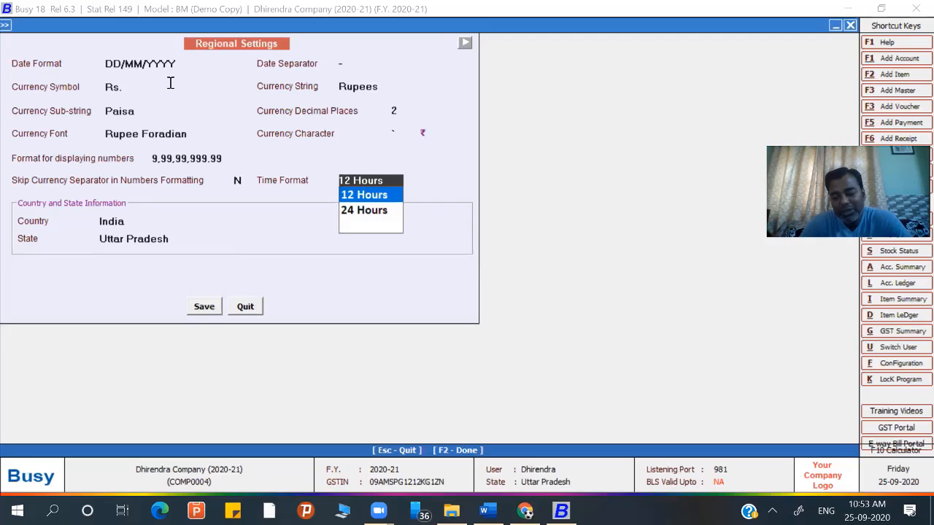
key(Down)
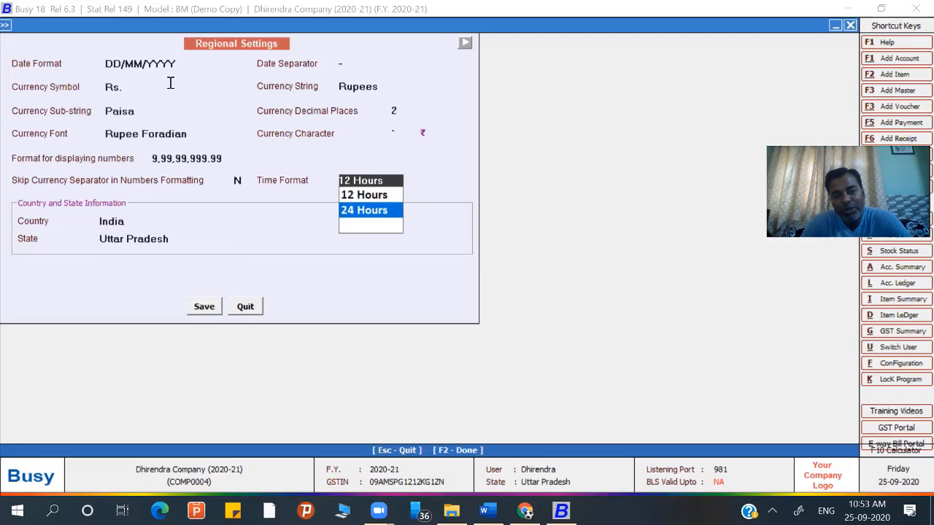
key(Up)
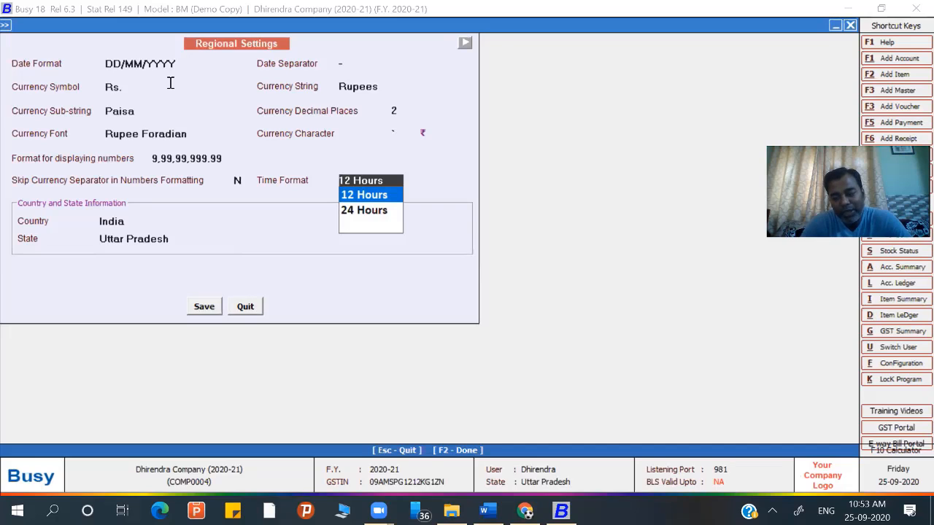
key(Down)
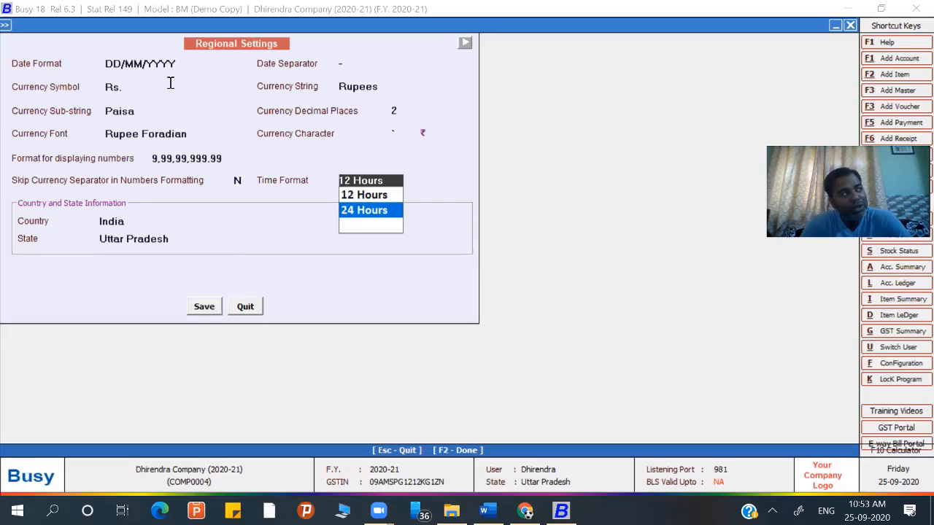
key(Up)
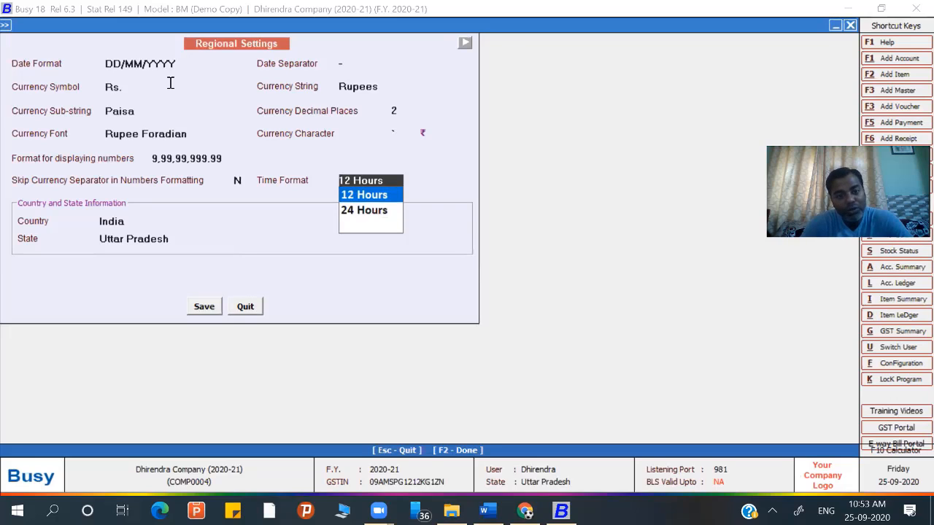
key(Return)
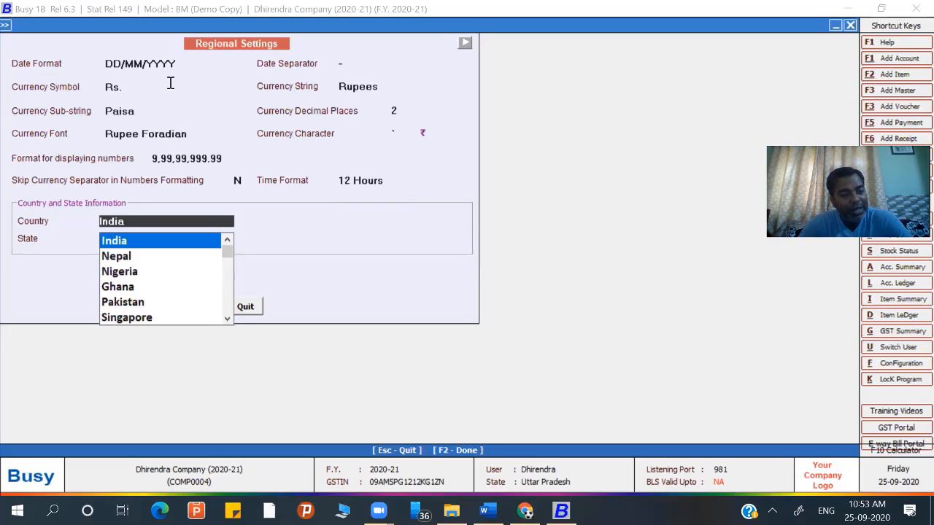
key(Return)
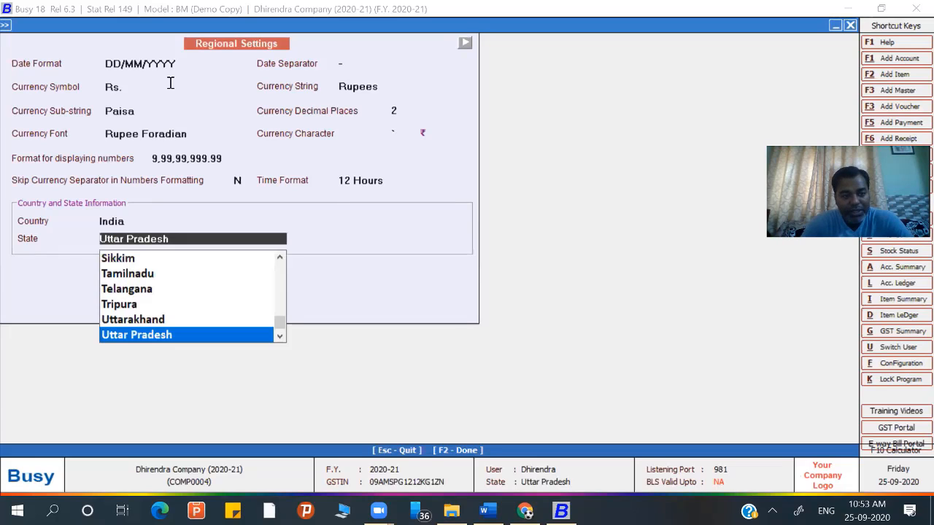
key(Return)
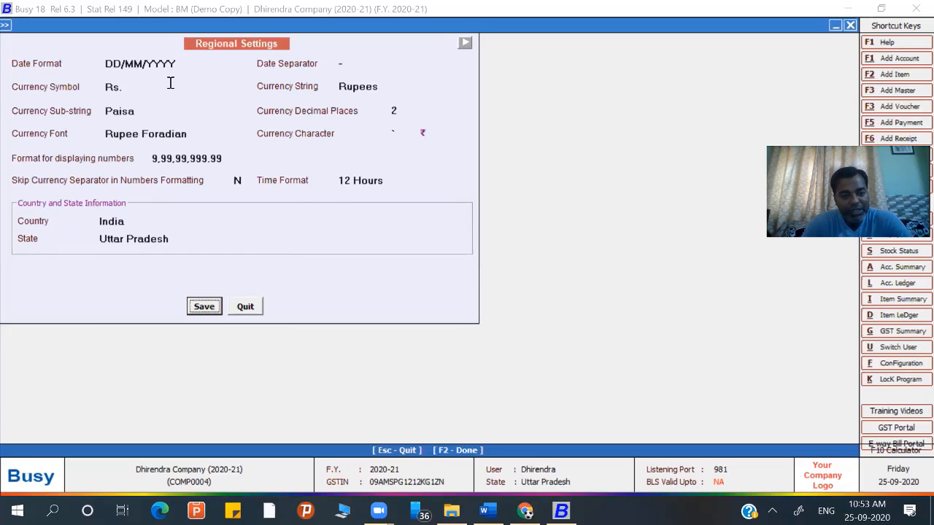
key(Return)
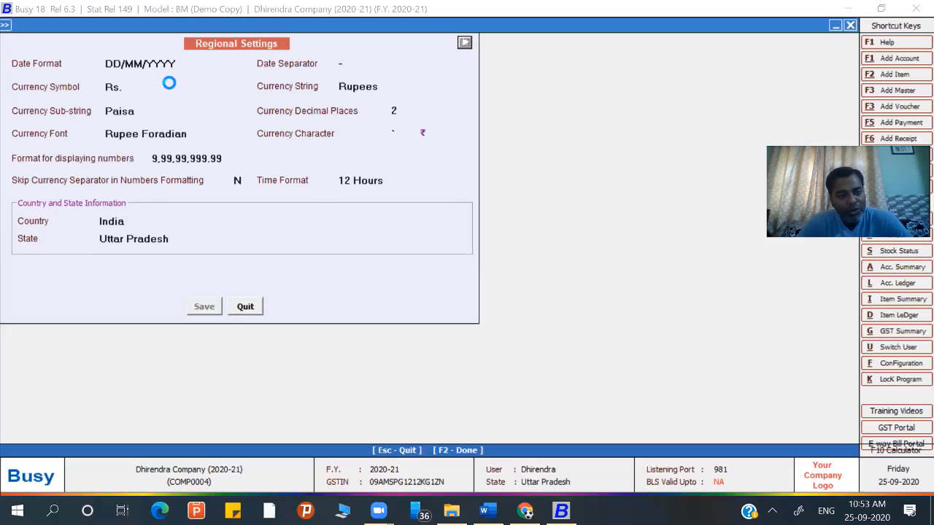
click(92, 104)
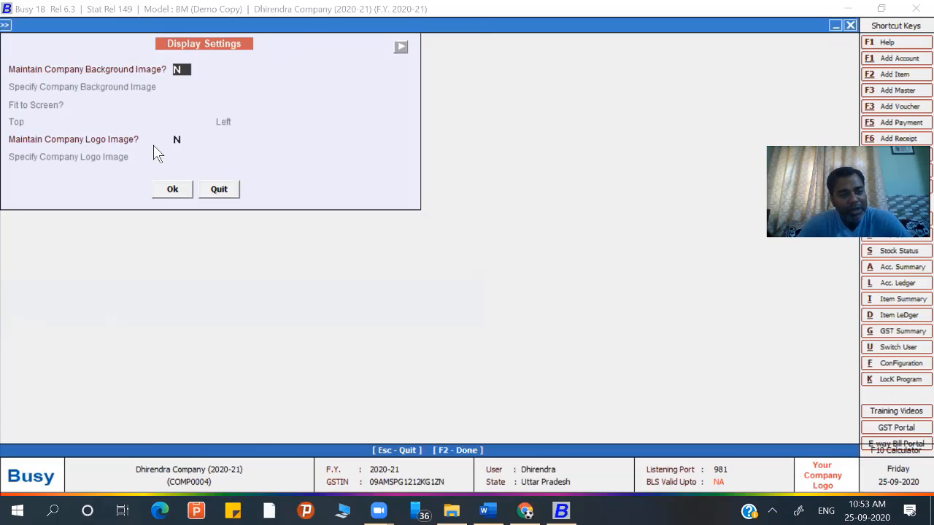
- Accept Display Settings without background or logo, then review the General and Accounts options
click(168, 189)
click(91, 144)
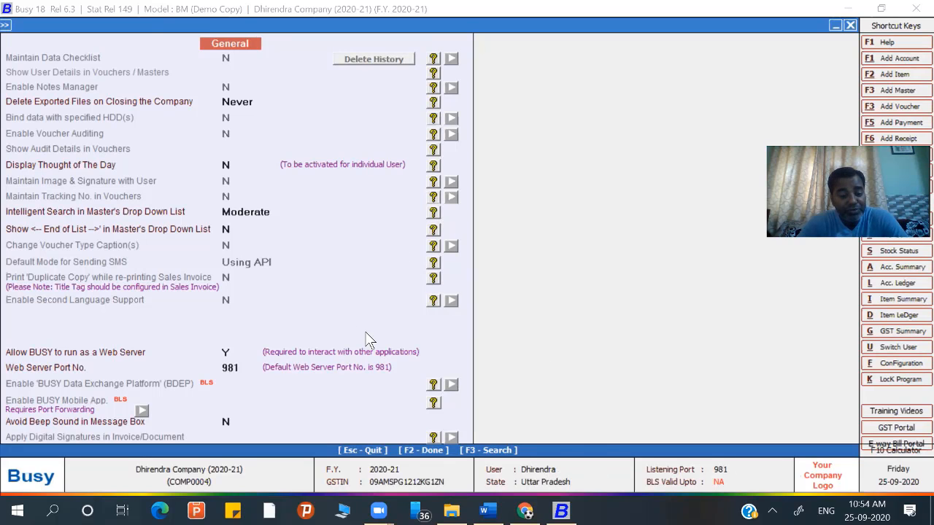
key(Escape)
click(95, 166)
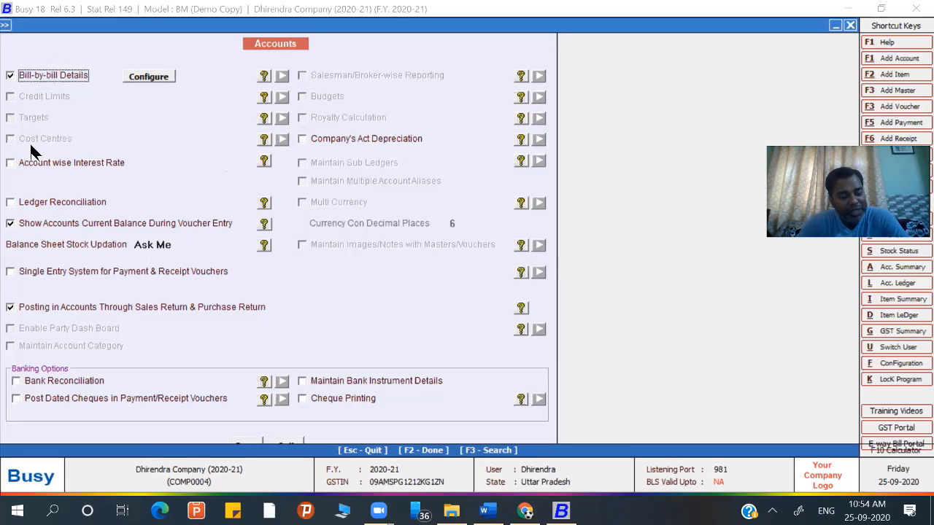
key(Escape)
- Review the Inventory, GST/VAT and Excise options, closing each unchanged
click(77, 201)
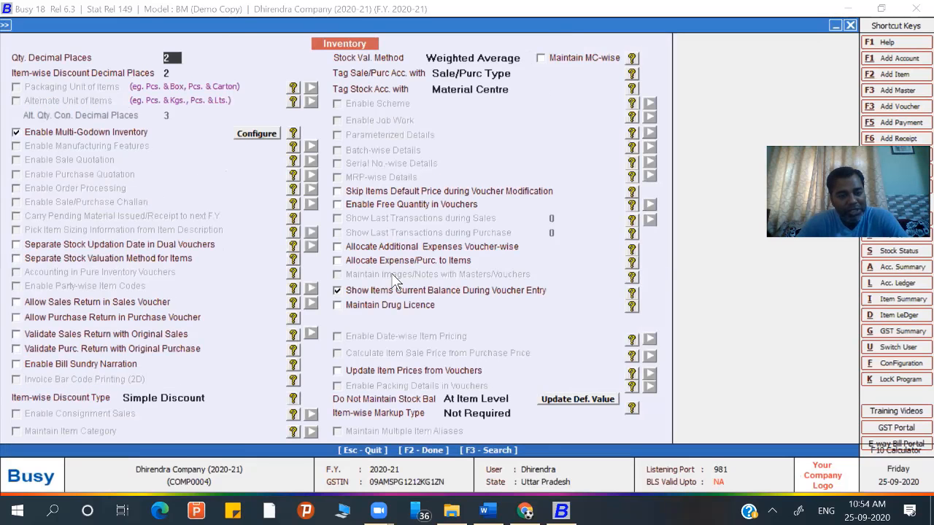
key(Escape)
click(87, 230)
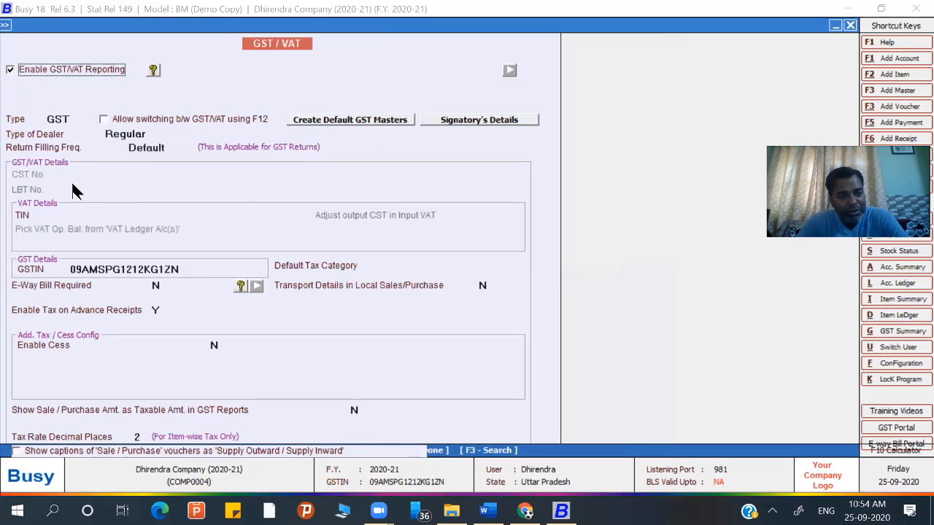
key(Escape)
click(73, 264)
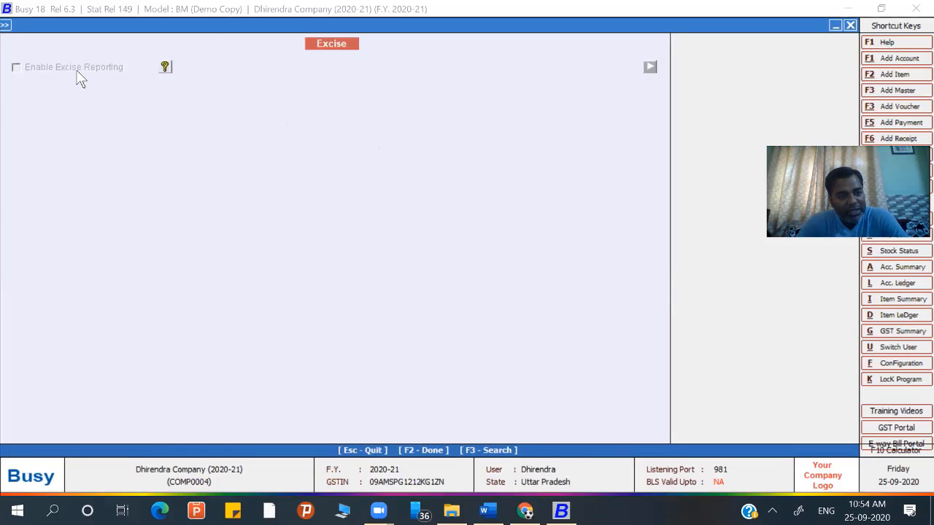
key(Escape)
- Review the Service Tax, TDS/TCS and POS option pages without making changes
click(68, 295)
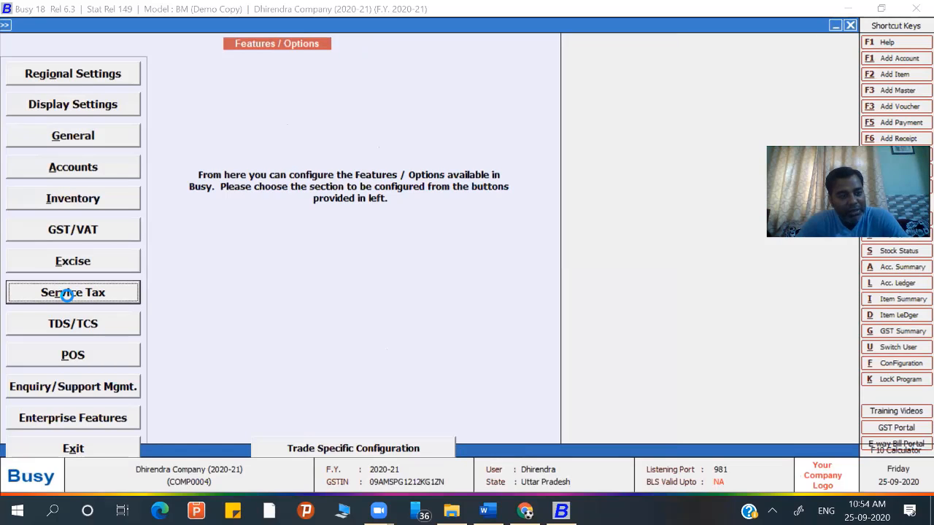
key(Escape)
click(100, 326)
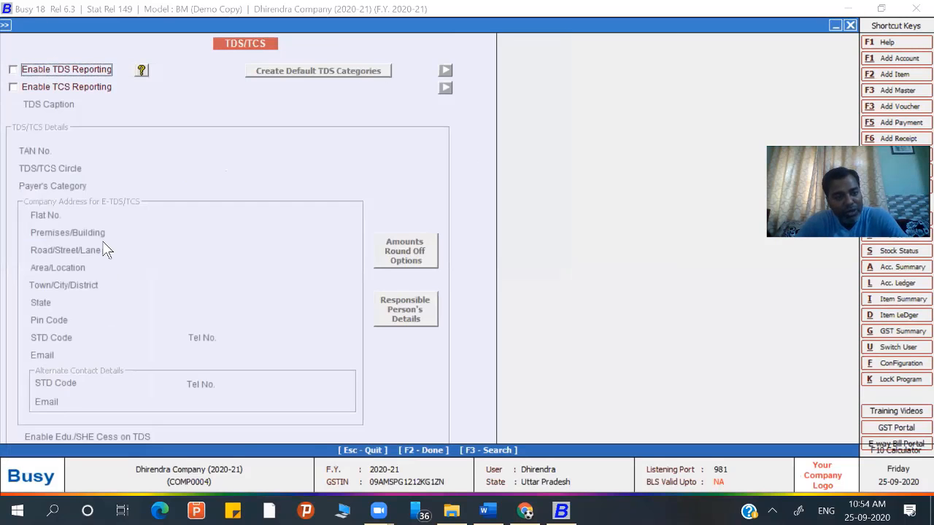
key(Escape)
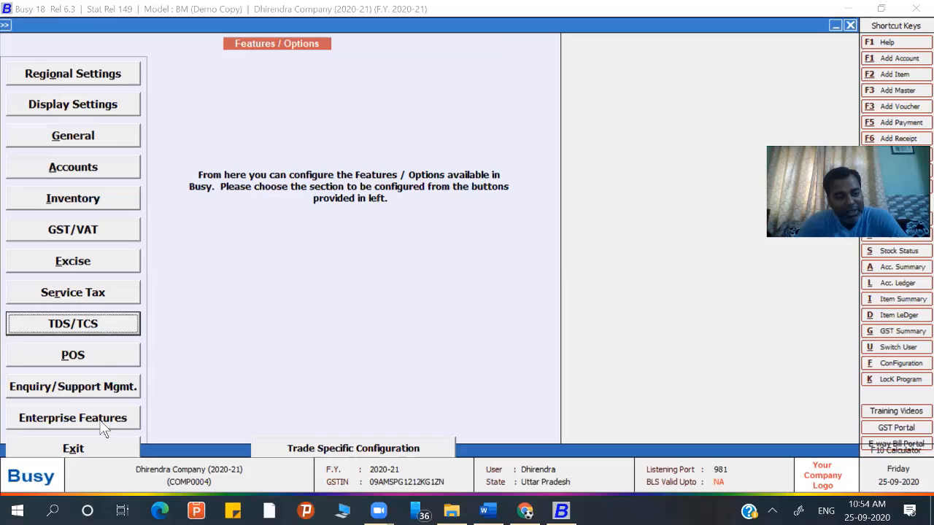
click(100, 356)
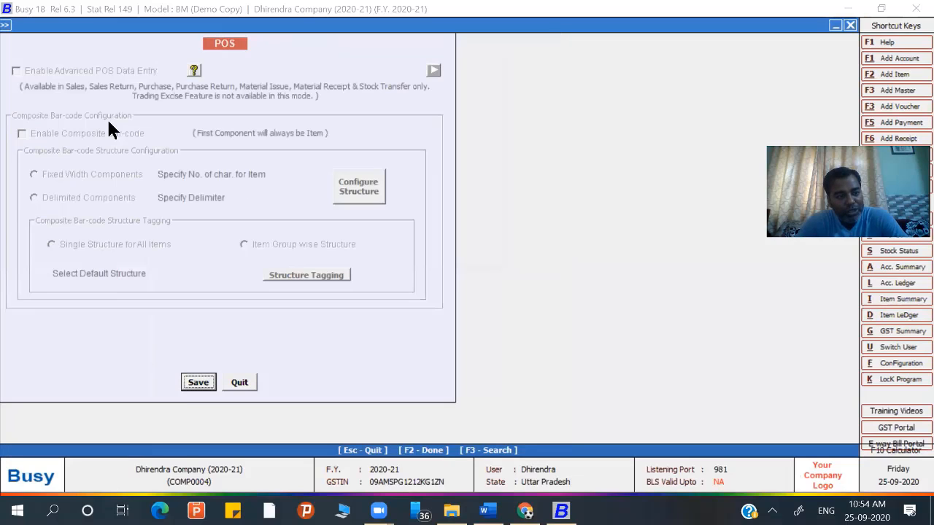
key(Escape)
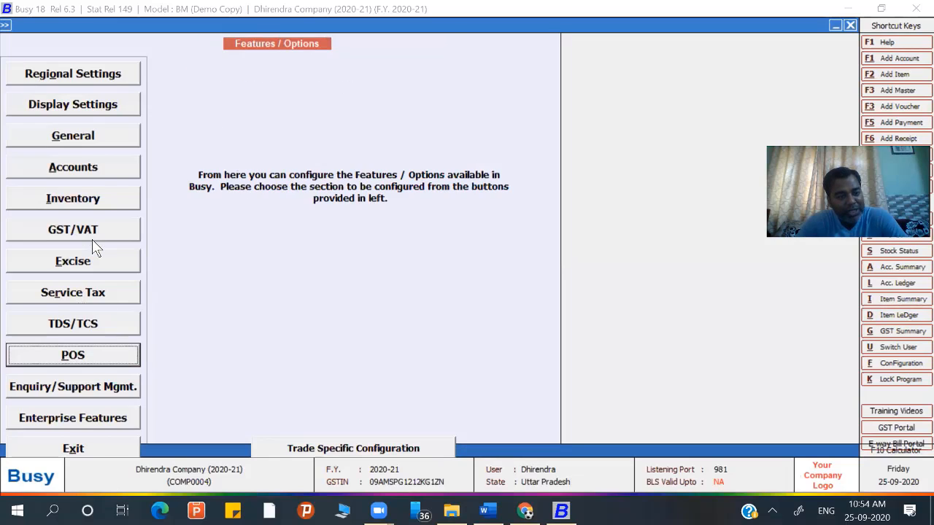
- Look over Enquiry/Support Mgmt. and Enterprise Features, then close Features / Options
click(65, 382)
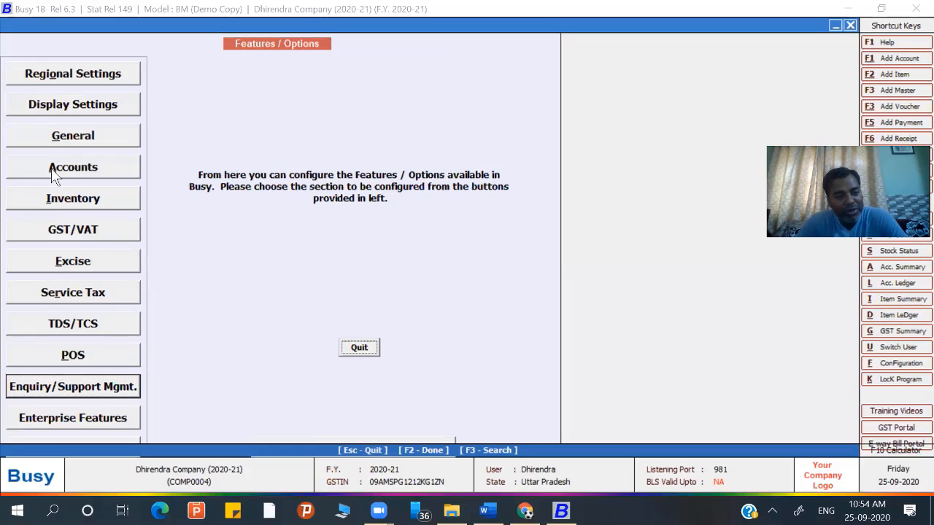
key(Escape)
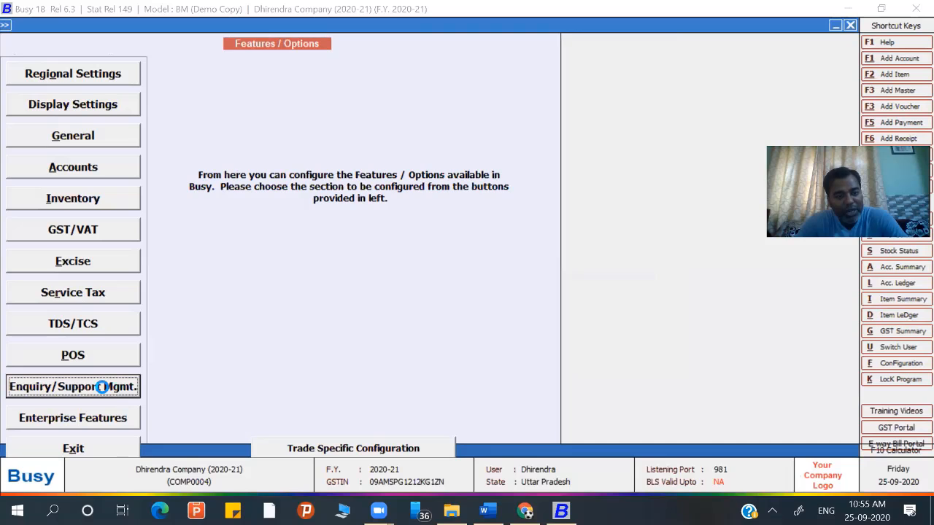
key(Return)
key(Escape)
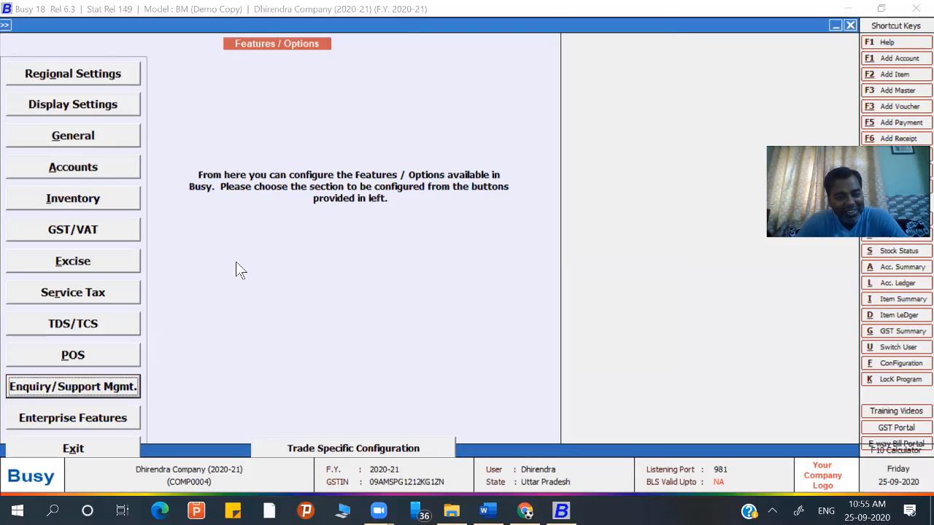
click(109, 420)
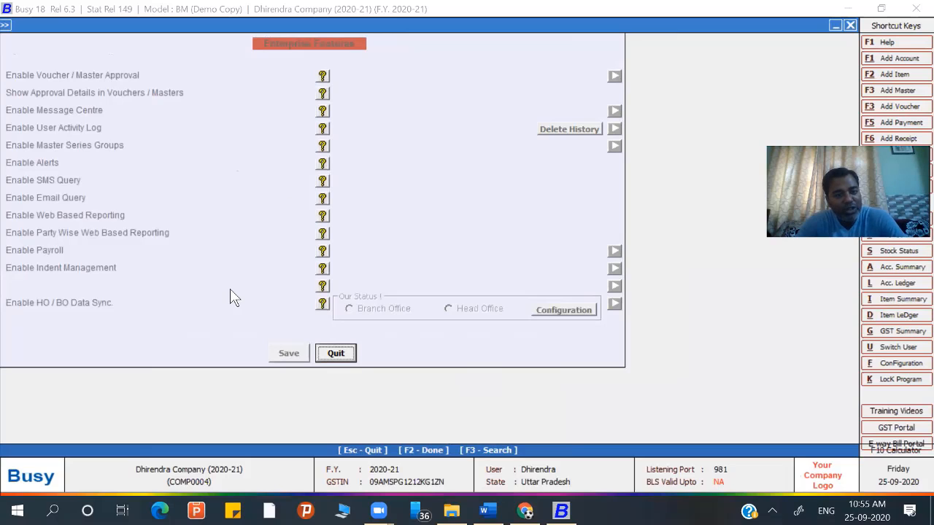
key(Escape)
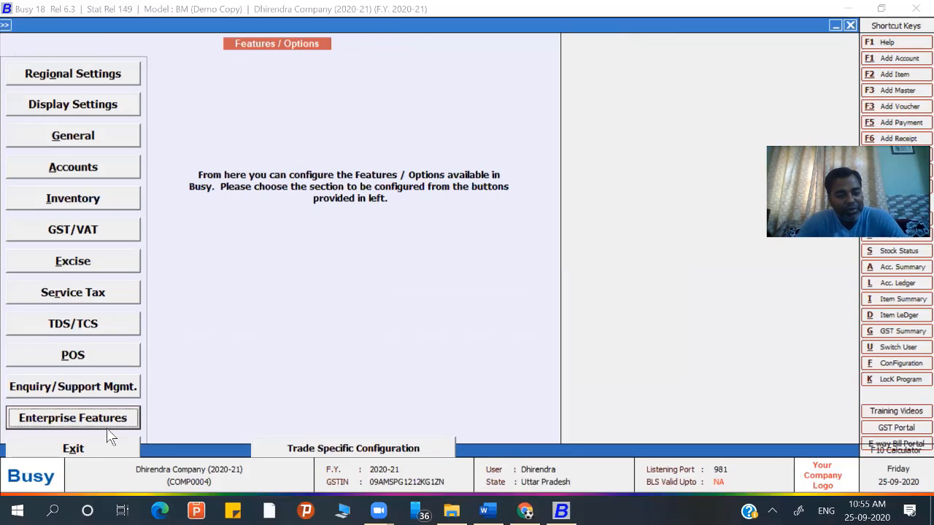
click(86, 449)
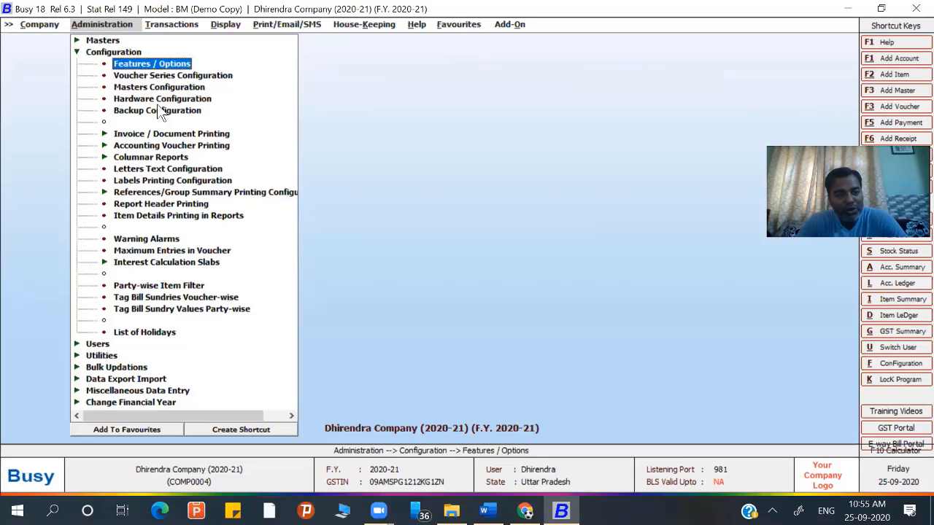
- Close Dhirendra Company and switch the BUSY model from Basic to Standard, saving the change
click(46, 24)
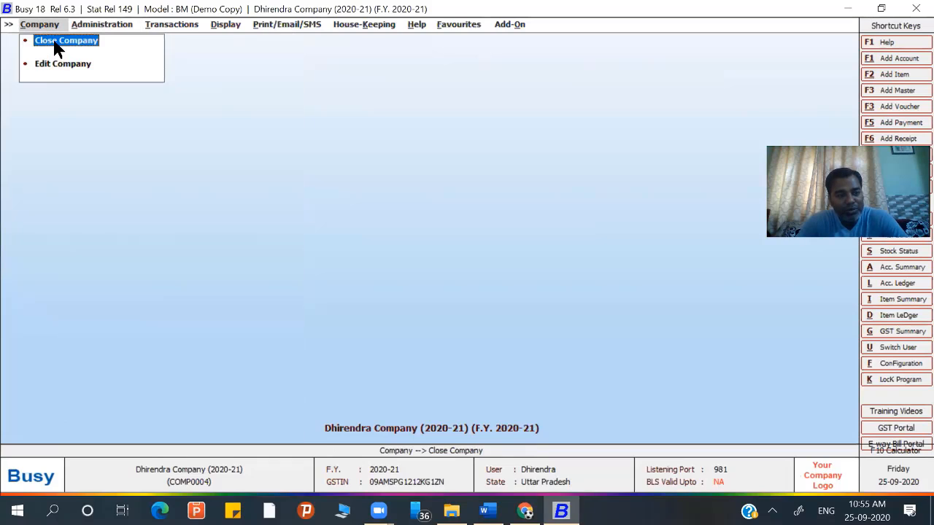
click(55, 43)
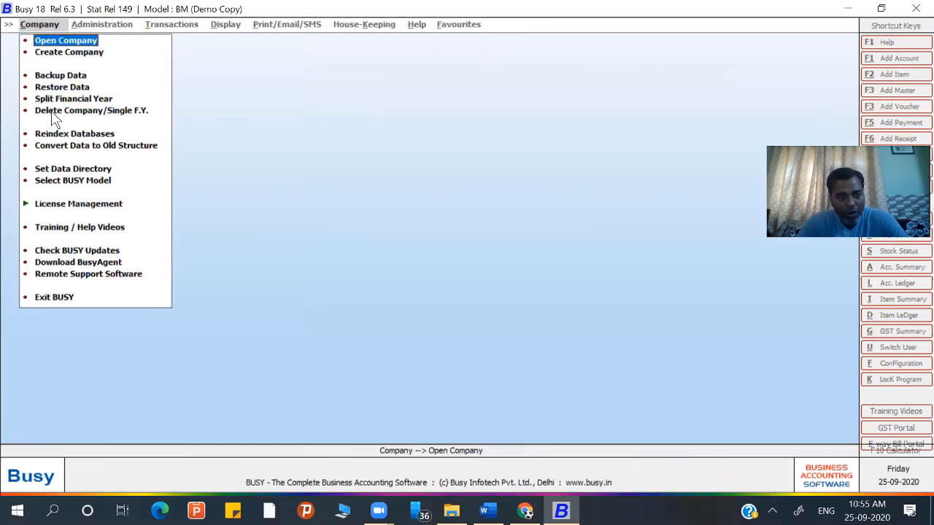
click(61, 181)
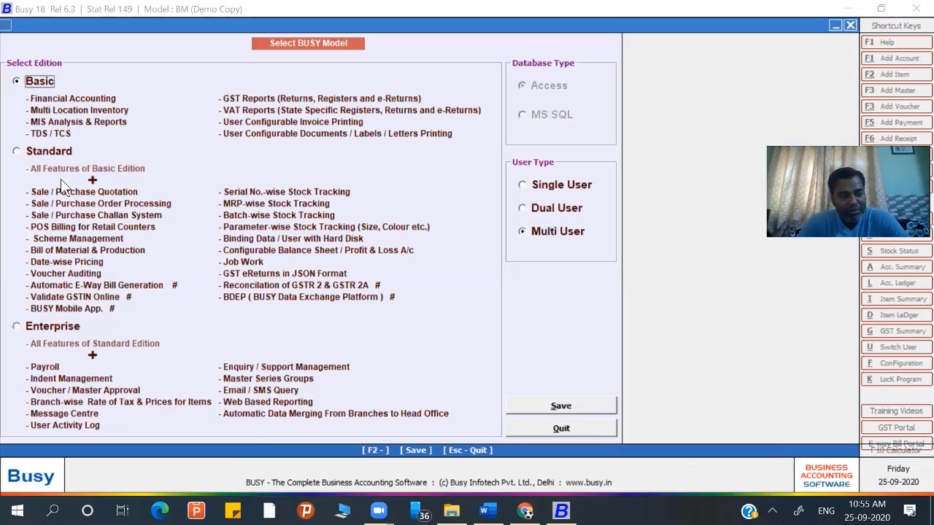
click(30, 152)
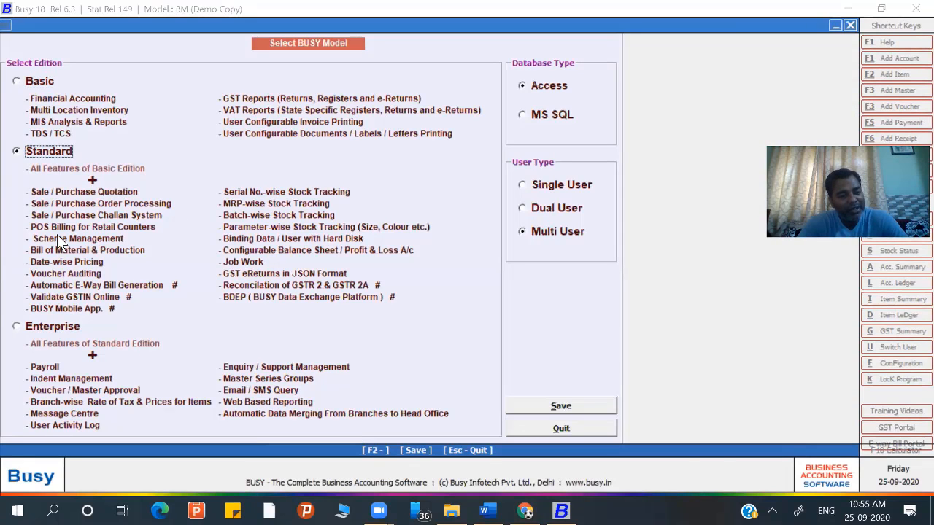
click(556, 407)
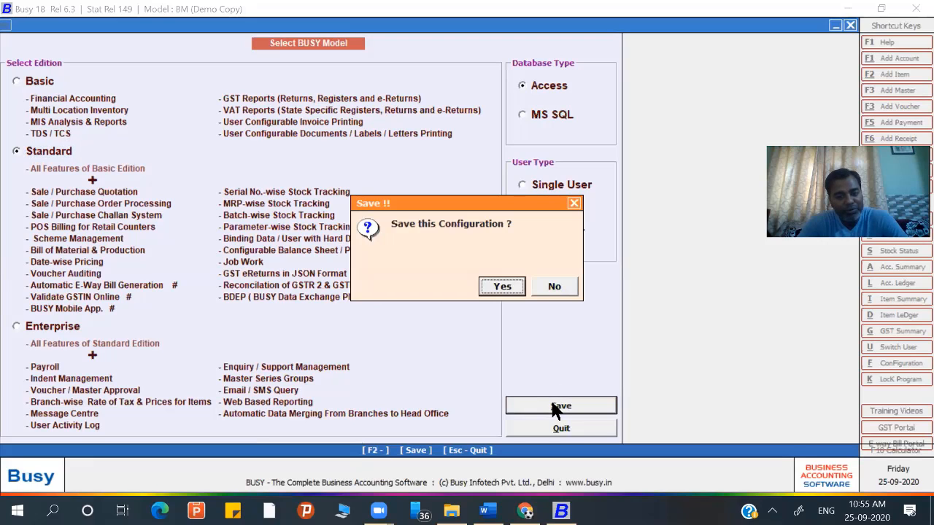
click(502, 287)
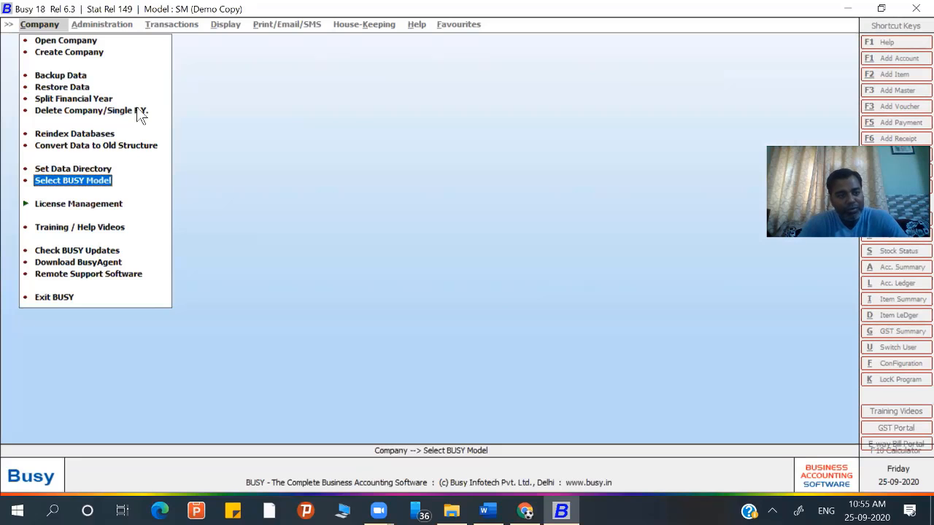
- Reopen Dhirendra Company (2020-21) and log in with the user name and password
click(71, 42)
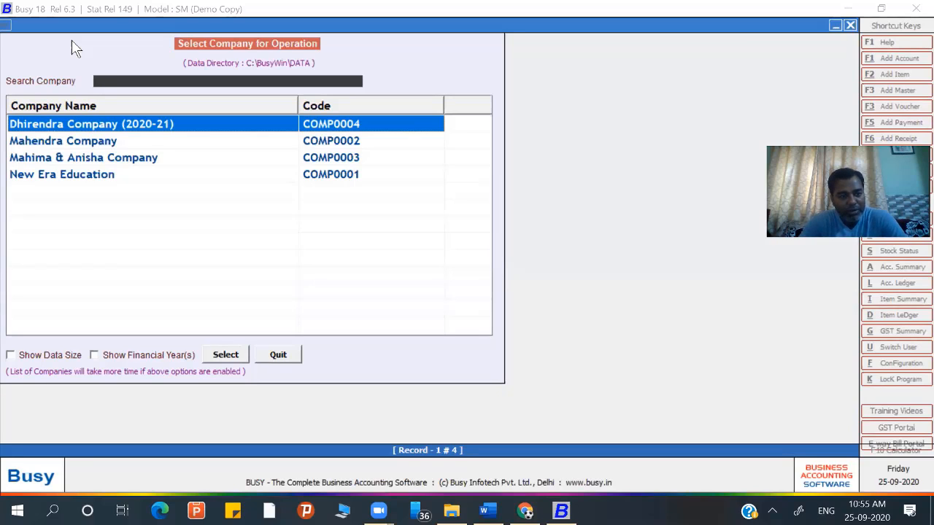
key(Return)
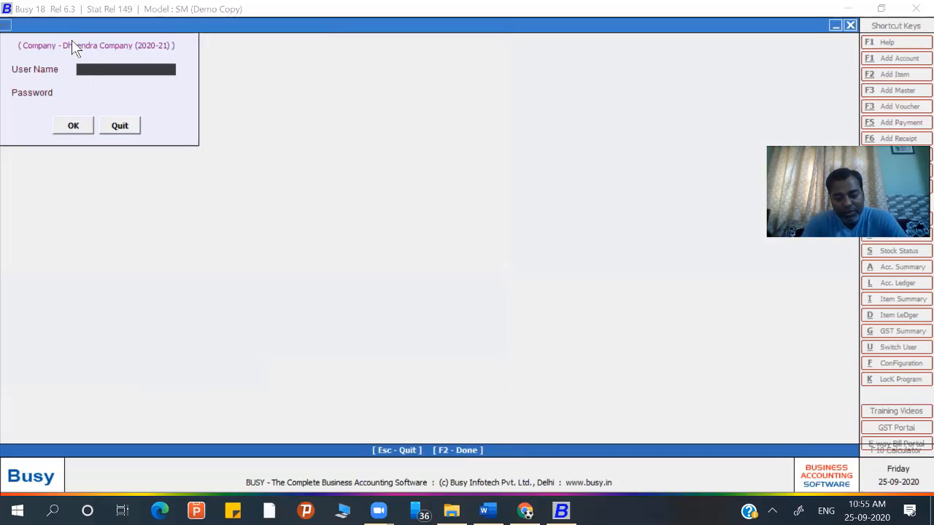
text(dhirendra)
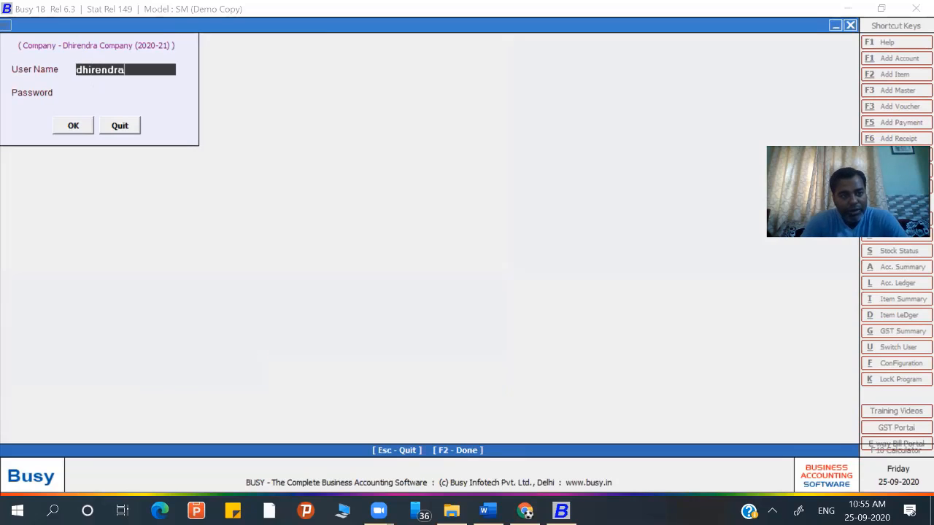
key(Return)
text(****)
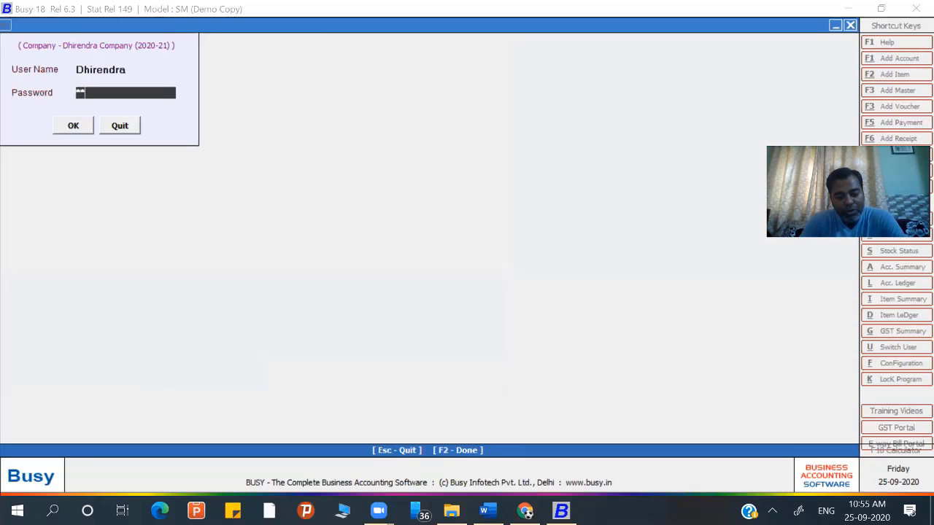
text(**)
key(Return)
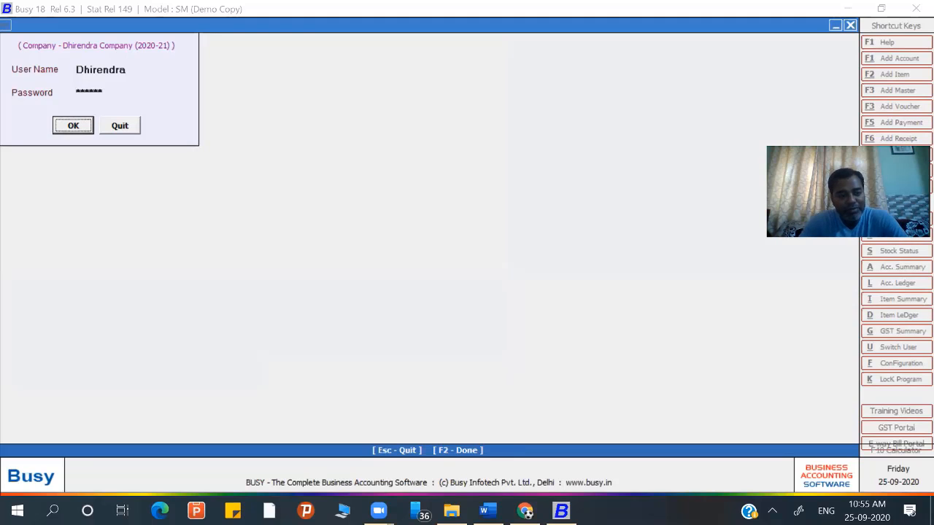
key(Return)
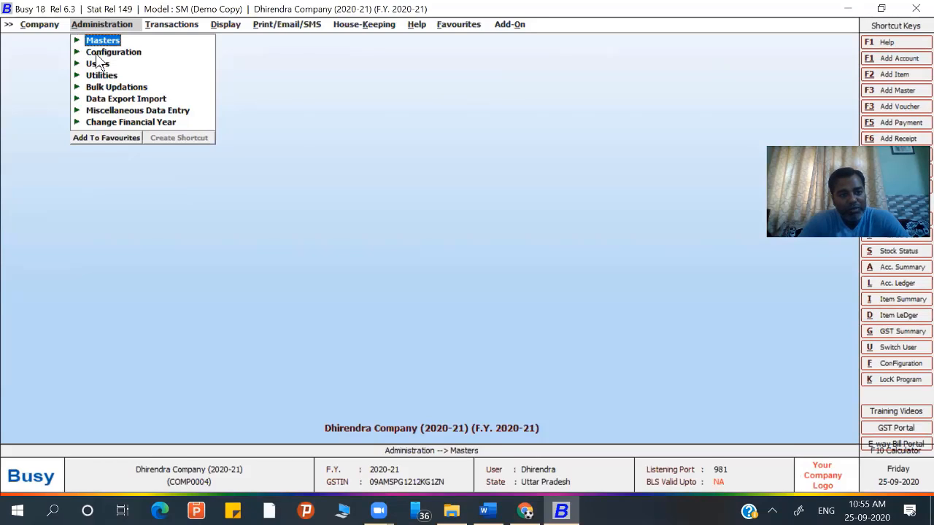
- Look through the General, Accounts and Inventory pages of Features / Options, then close it
click(96, 54)
click(109, 51)
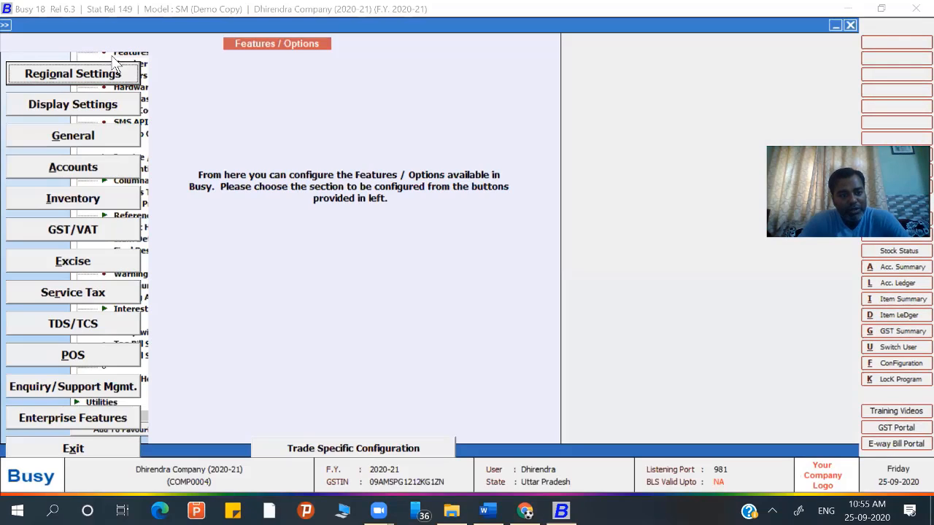
click(72, 138)
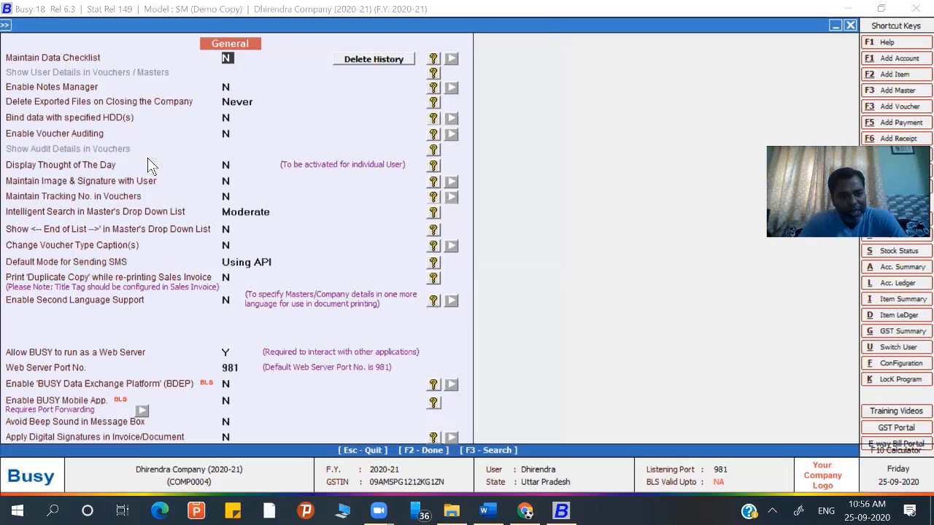
key(Escape)
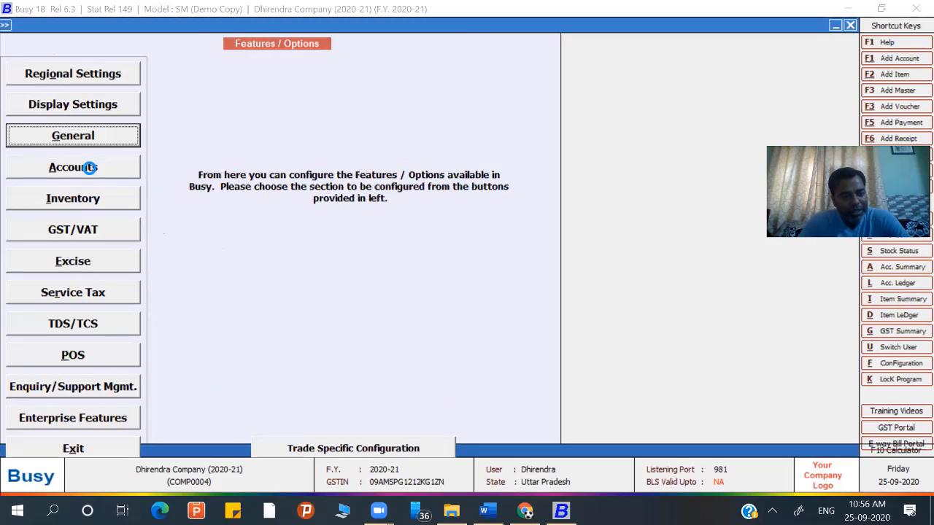
click(88, 167)
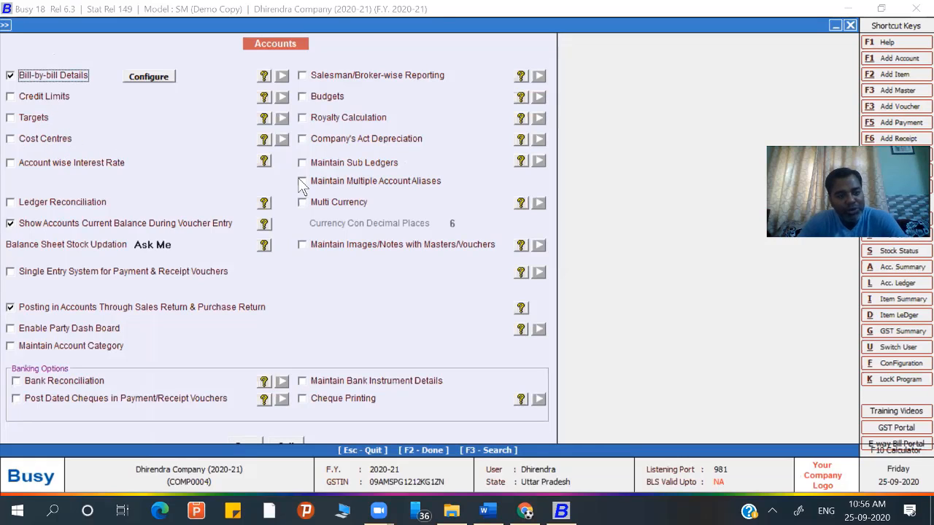
key(Escape)
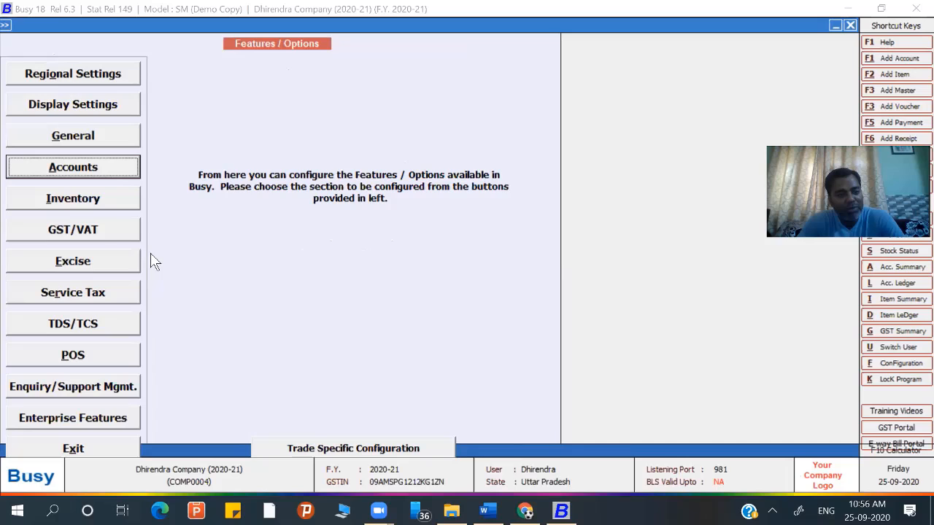
click(113, 202)
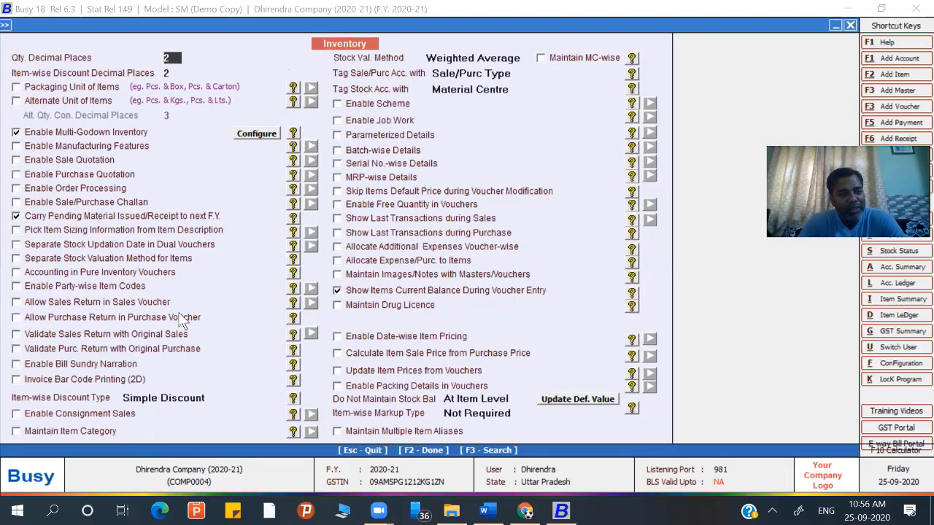
key(Escape)
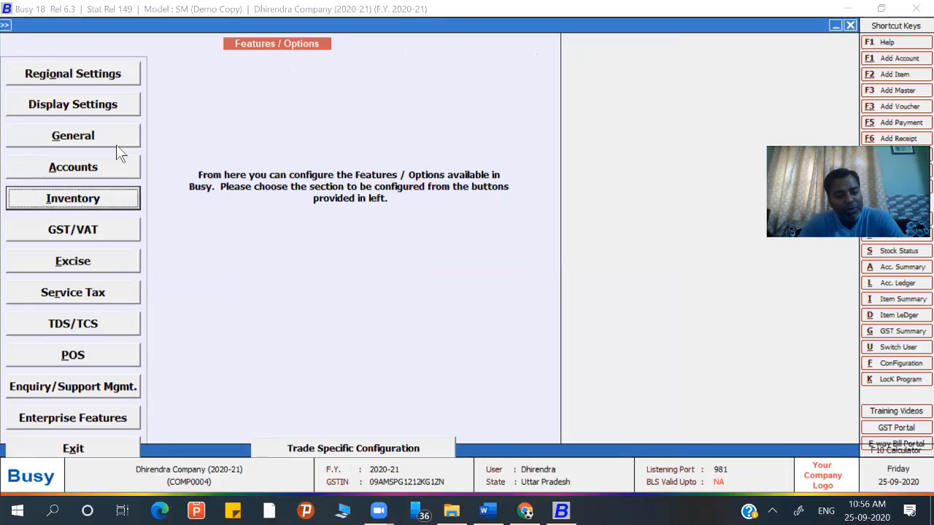
key(Escape)
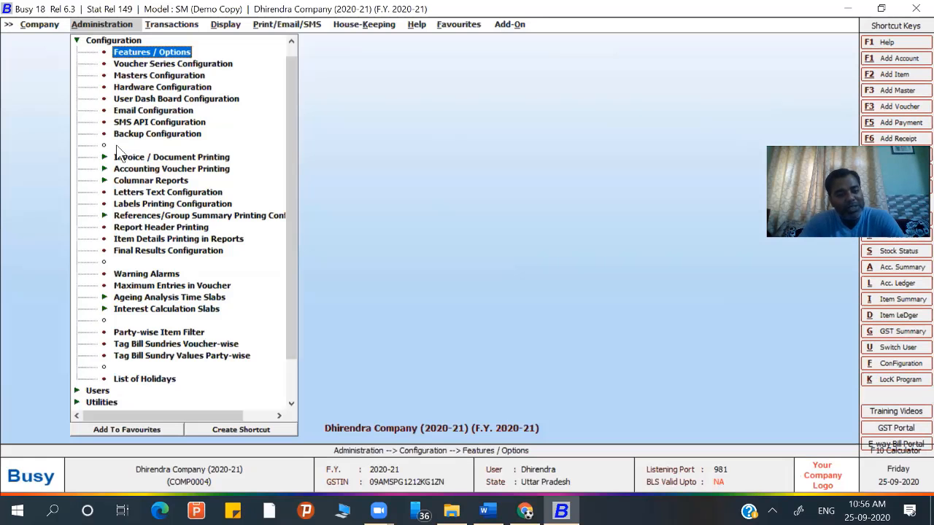
key(Escape)
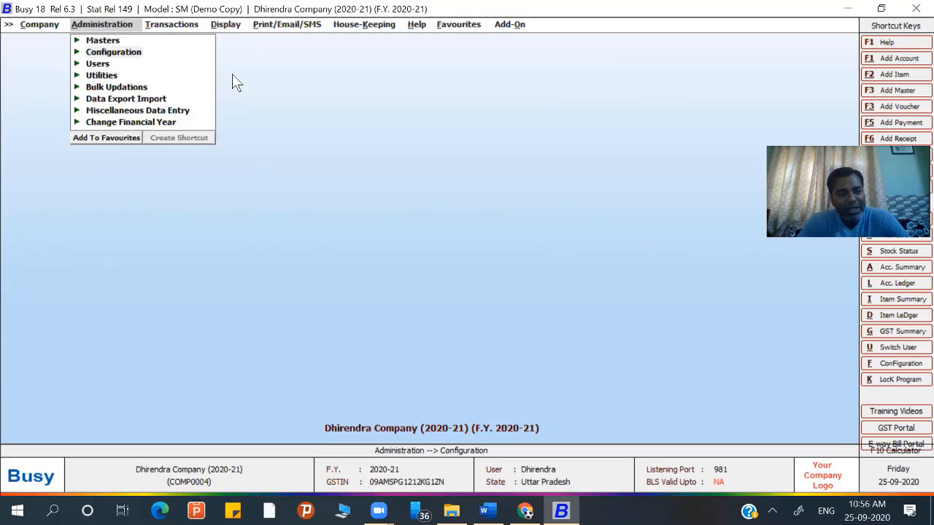
click(77, 52)
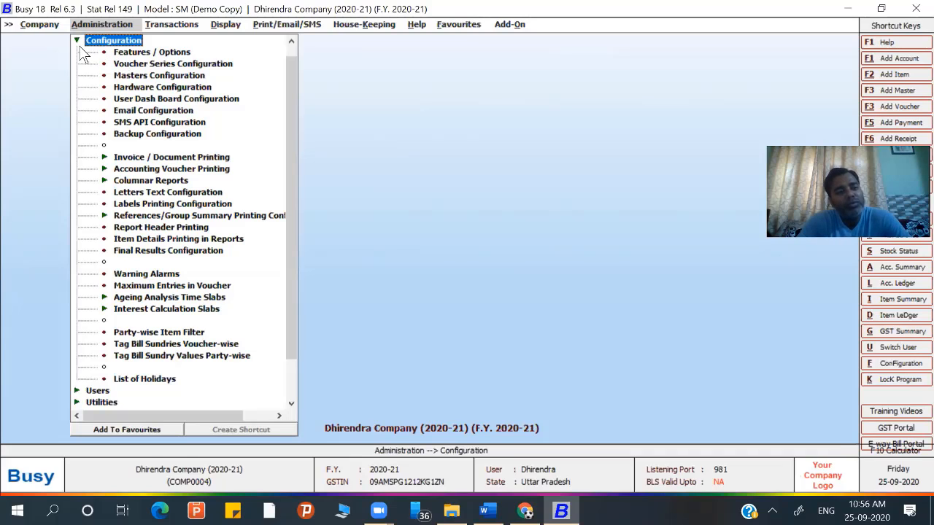
- Set Maintain Company Background Image to Y with F:\new era\ISO.jpg as the image
click(122, 54)
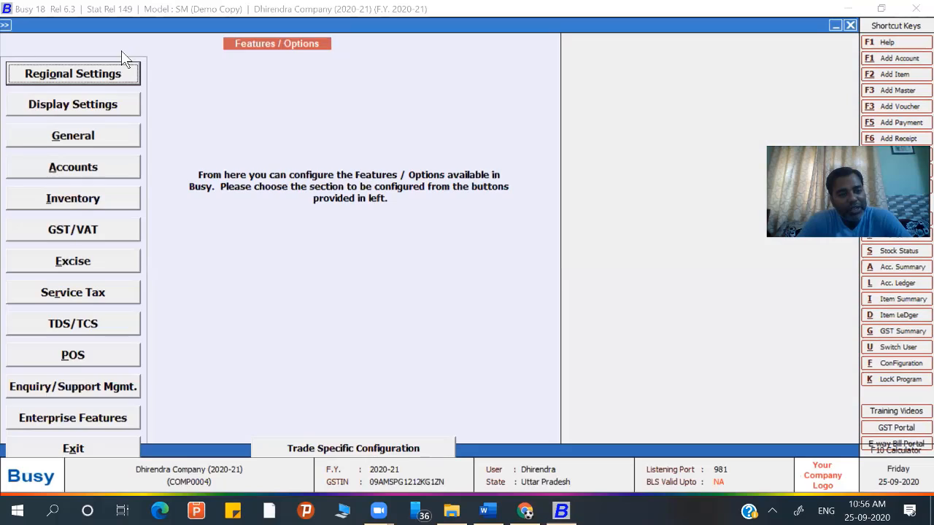
click(85, 103)
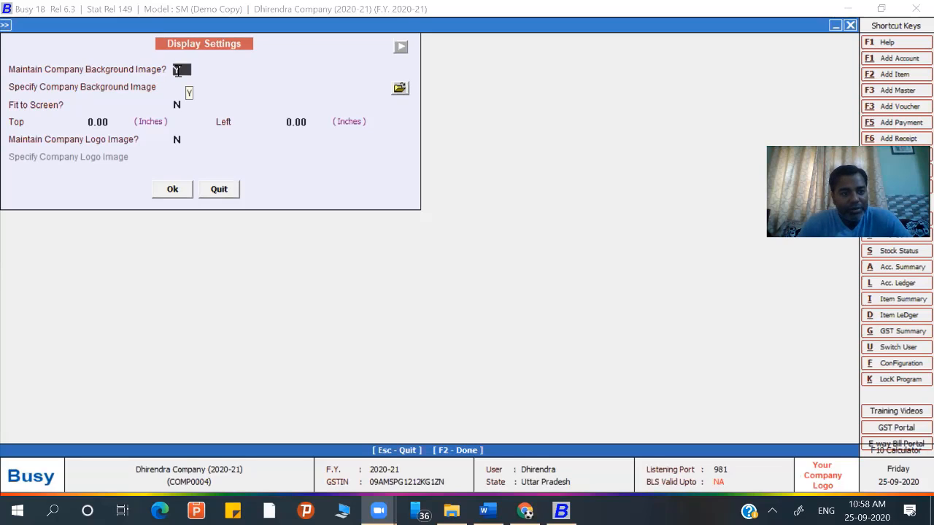
click(177, 88)
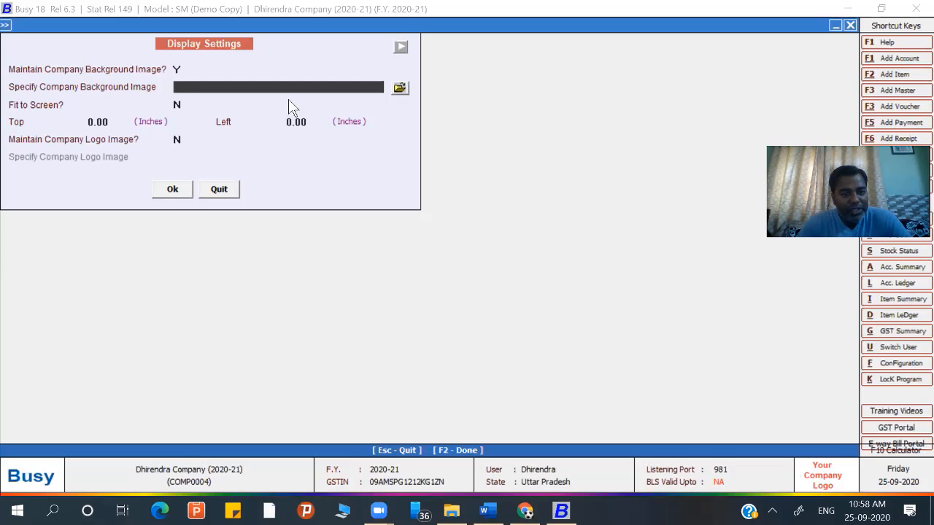
click(401, 88)
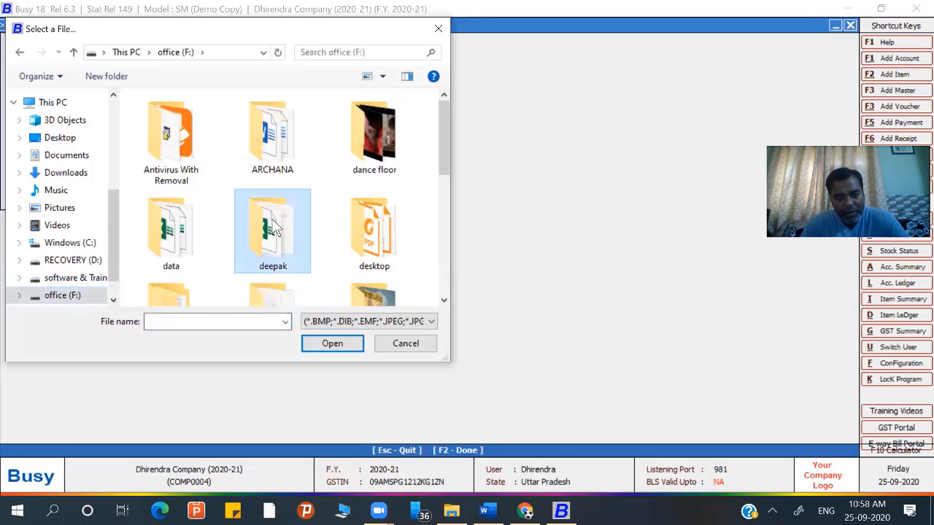
scroll(272, 226, down, 3)
key(Return)
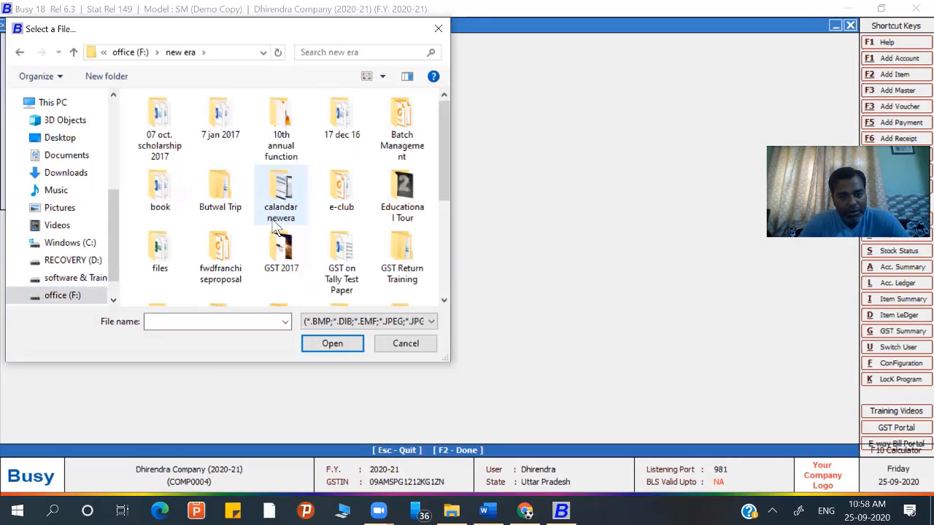
key(Down)
key(Down)
key(Down)
key(Down)
key(Down)
key(Down)
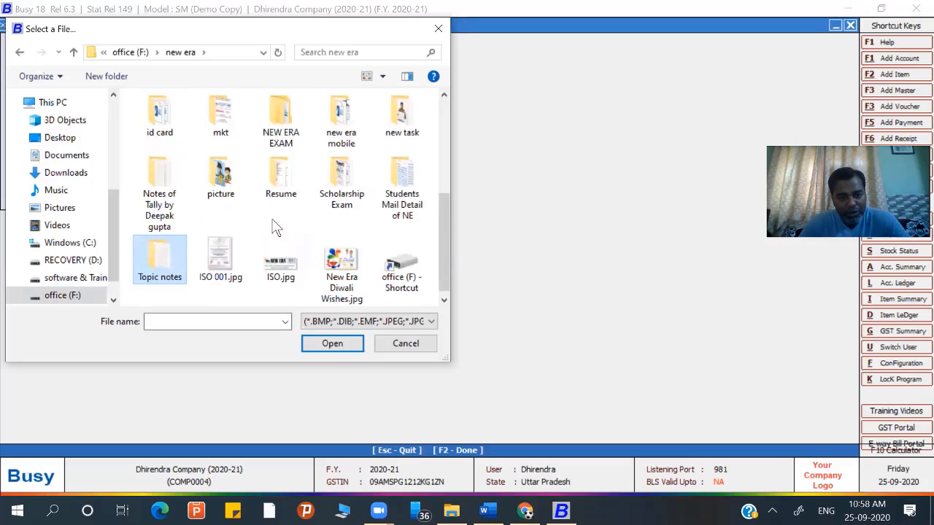
key(Right)
key(Right)
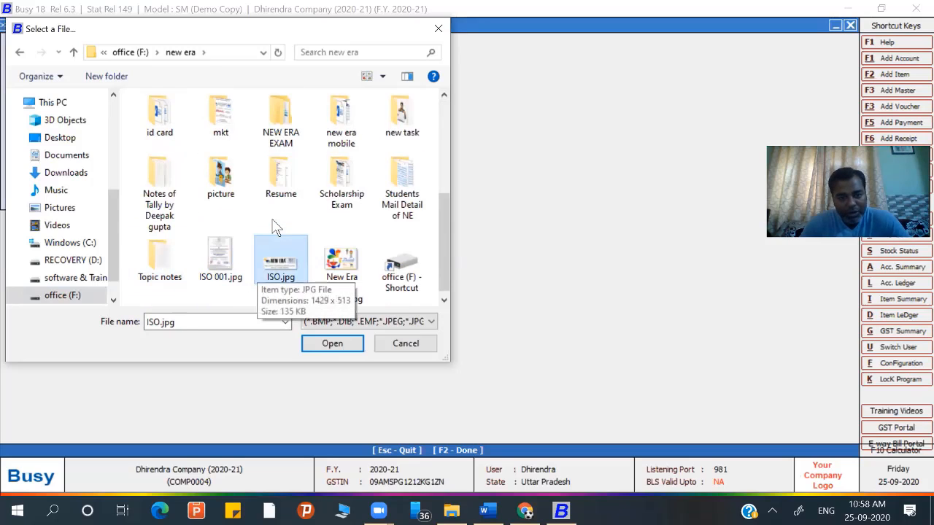
key(Return)
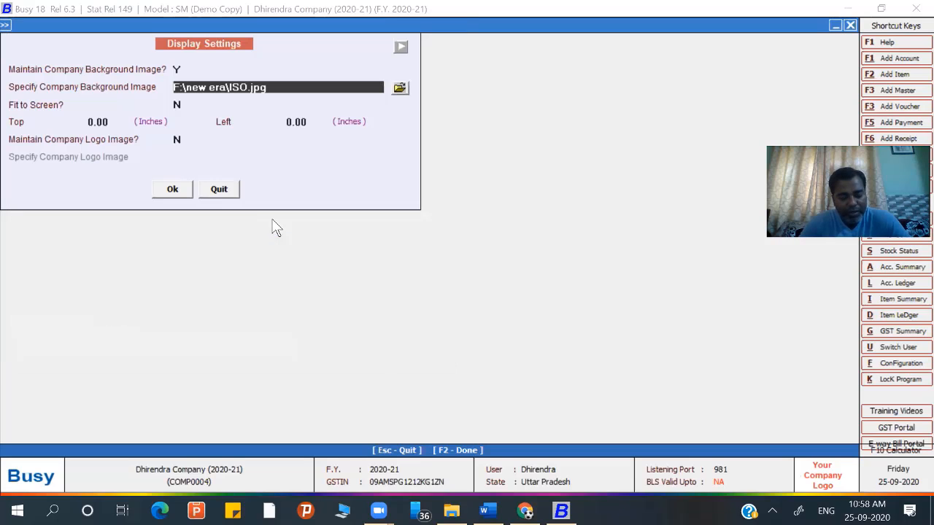
- Save the display settings and exit to view ISO.jpg as the company background
click(171, 193)
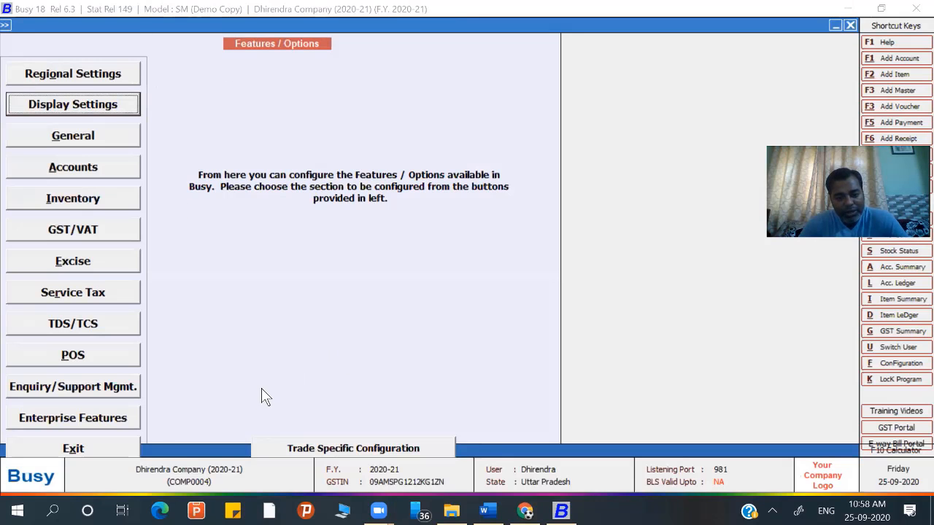
click(109, 444)
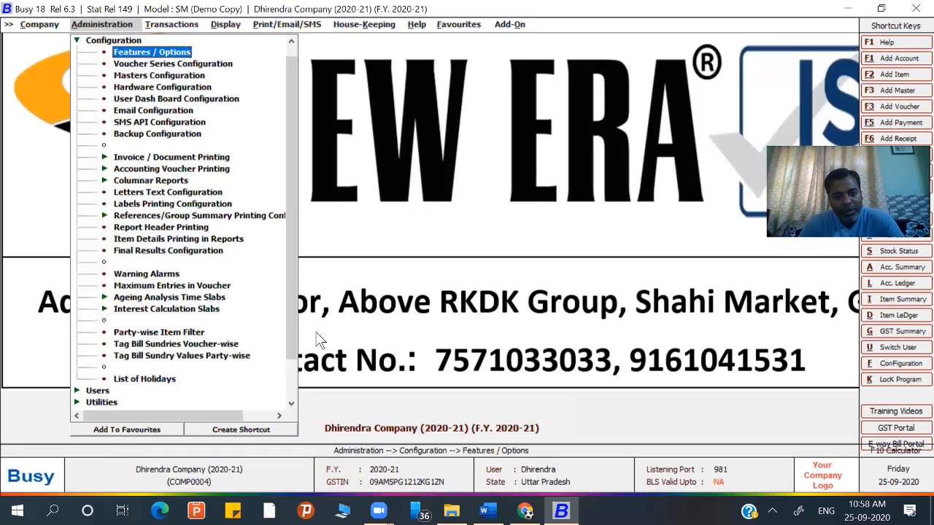
click(394, 287)
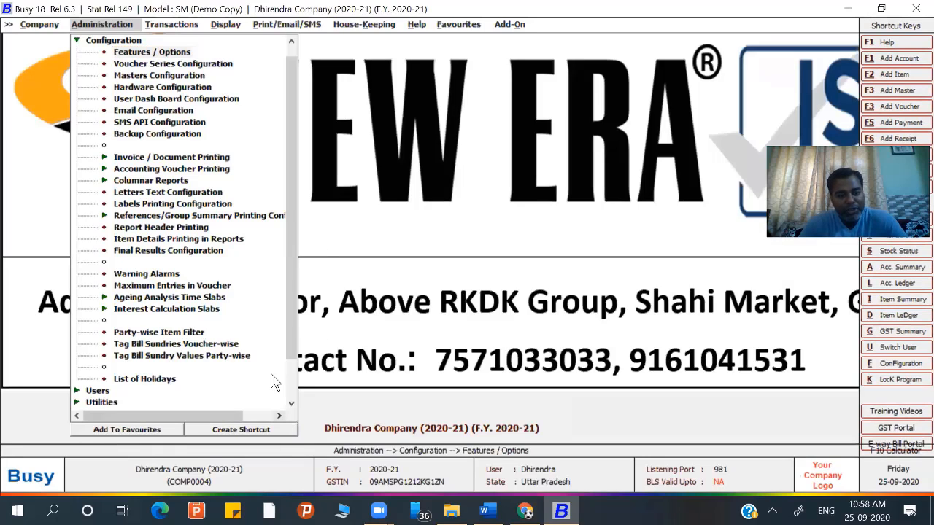
click(407, 309)
click(394, 115)
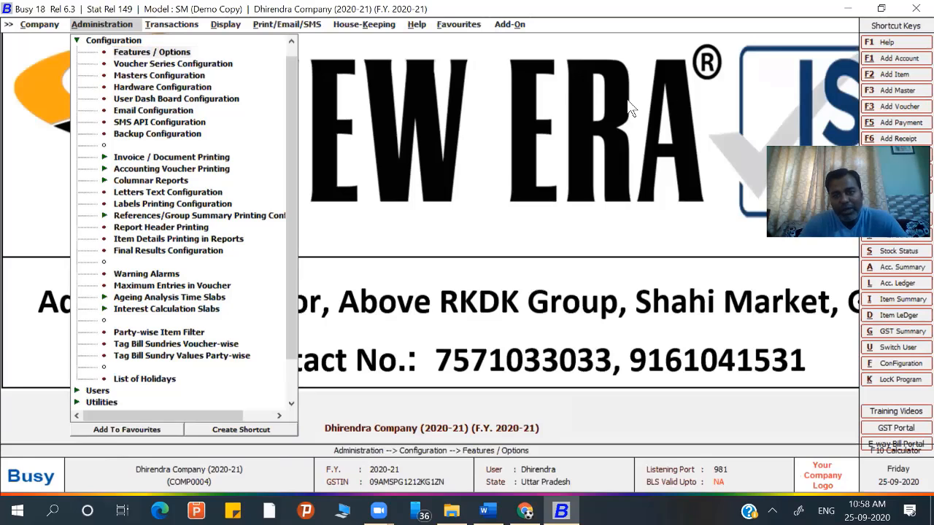
- Reopen Features / Options from Administration > Configuration
click(110, 28)
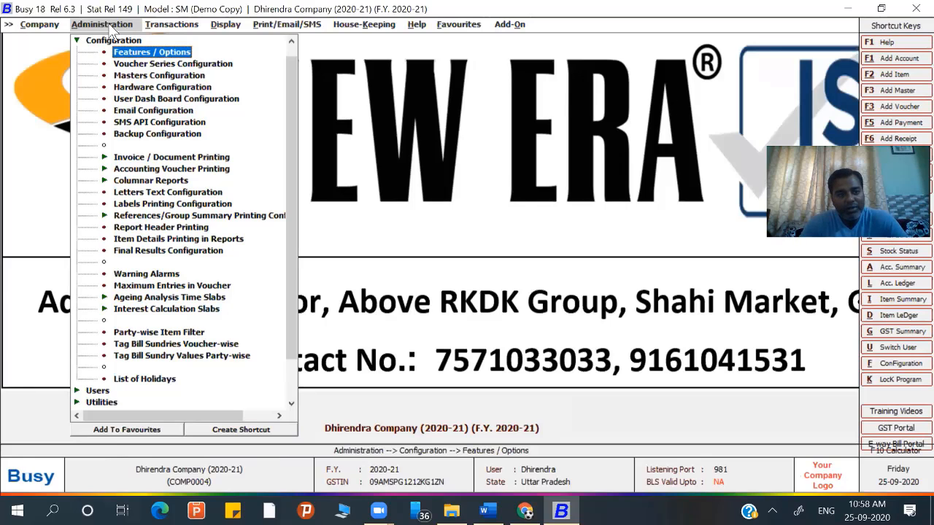
click(65, 24)
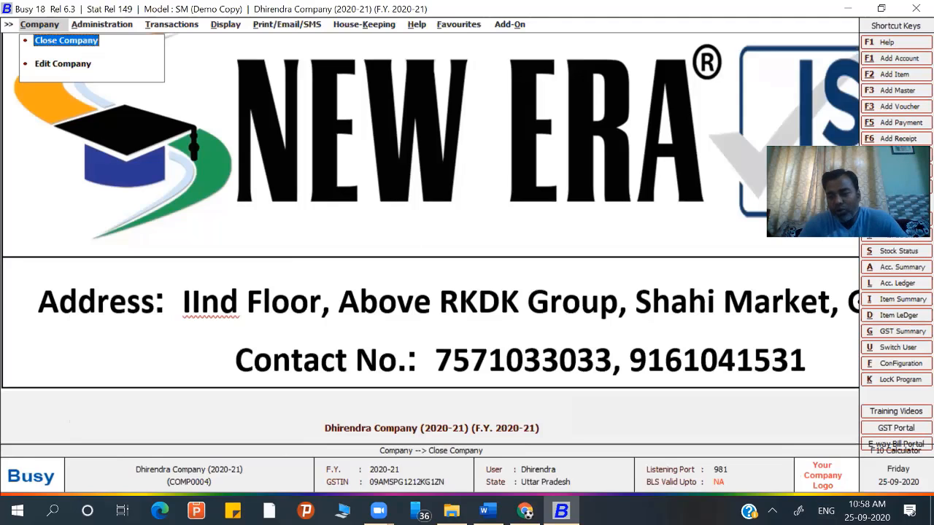
click(102, 29)
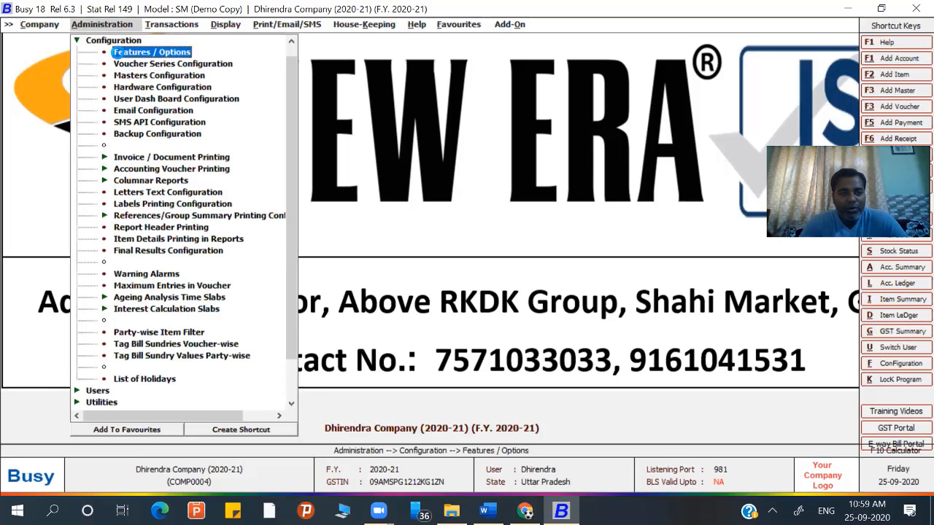
click(113, 49)
- Set Maintain Company Background Image to N and save the display settings
click(86, 105)
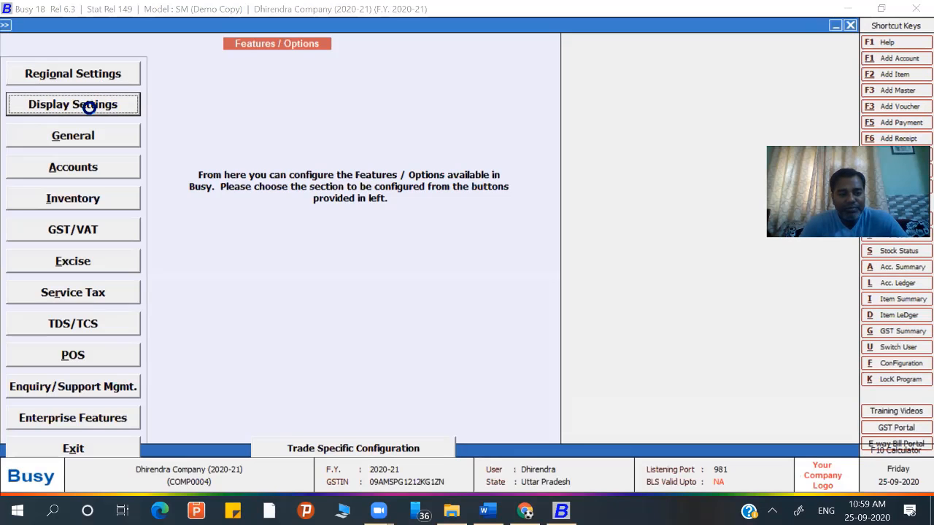
key(n)
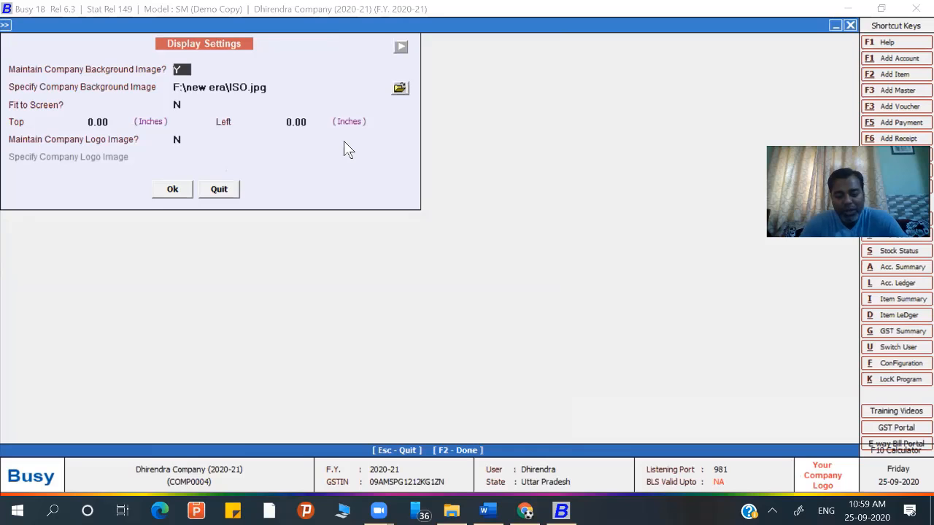
key(Return)
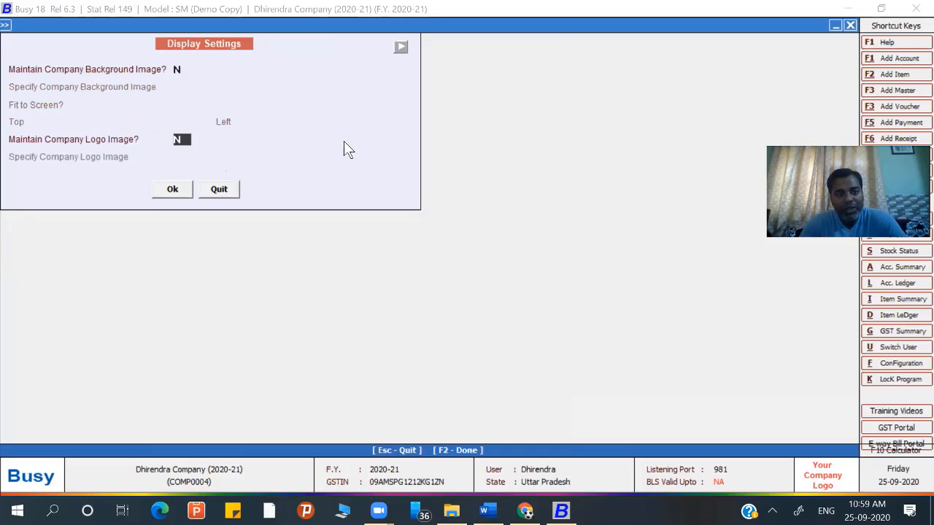
click(182, 194)
click(179, 192)
key(Return)
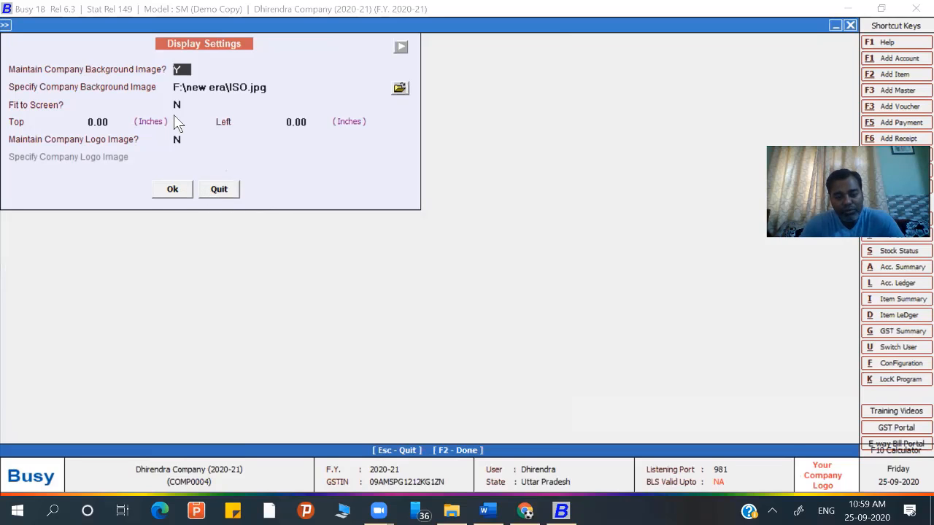
text(N)
key(Return)
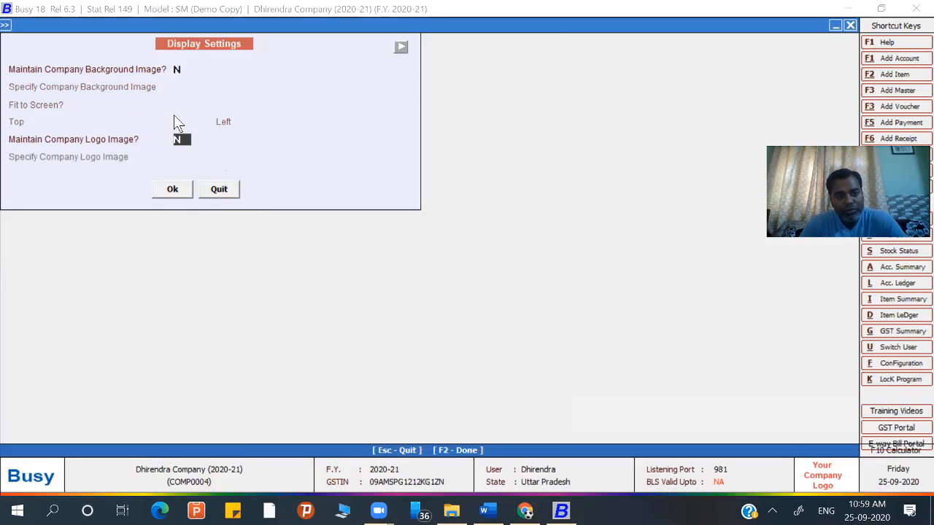
click(170, 193)
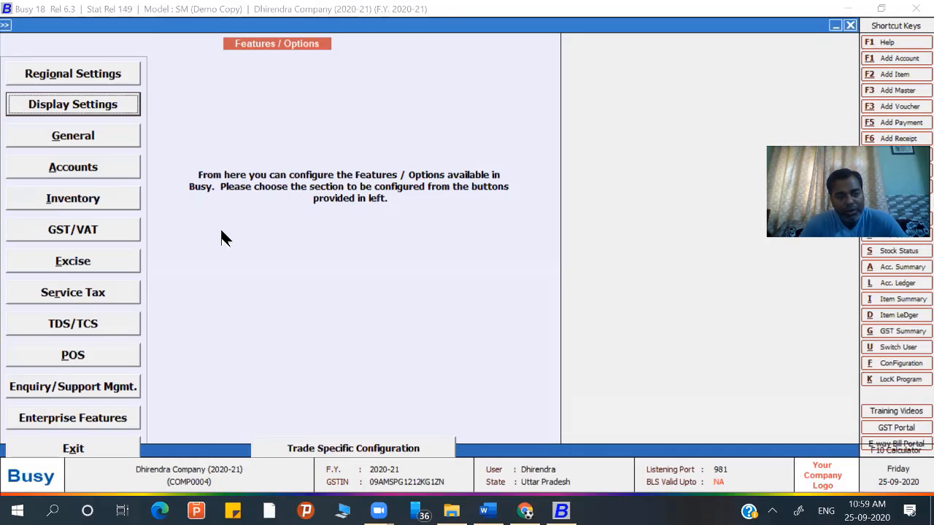
- Exit and reopen Features / Options from the Configuration list
key(Escape)
key(Escape)
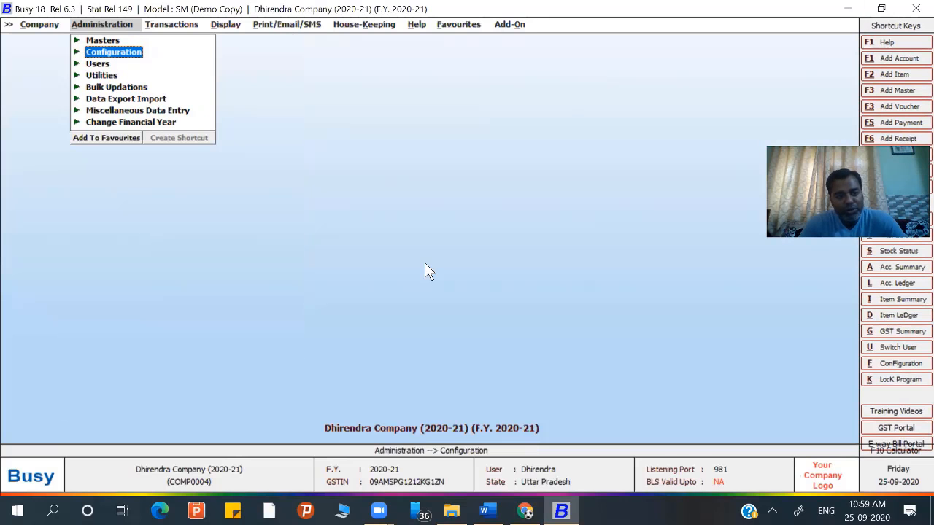
click(78, 53)
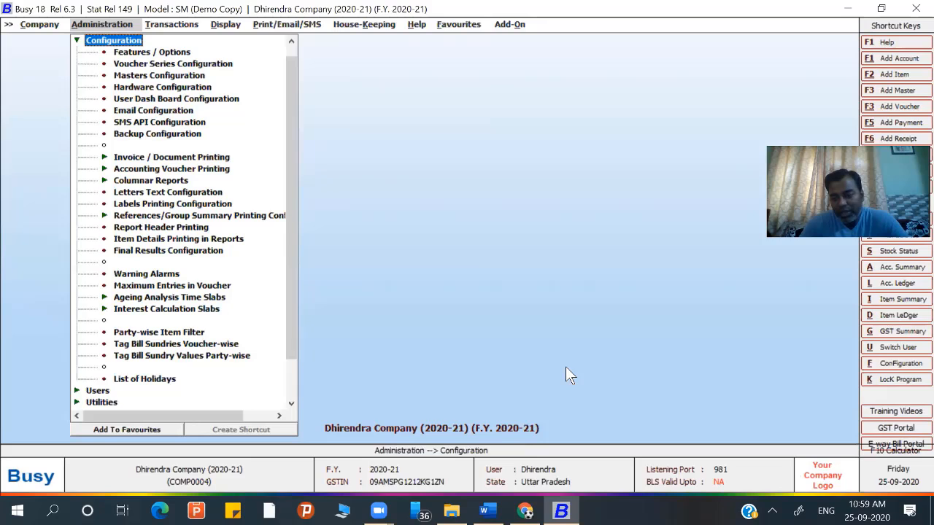
click(819, 473)
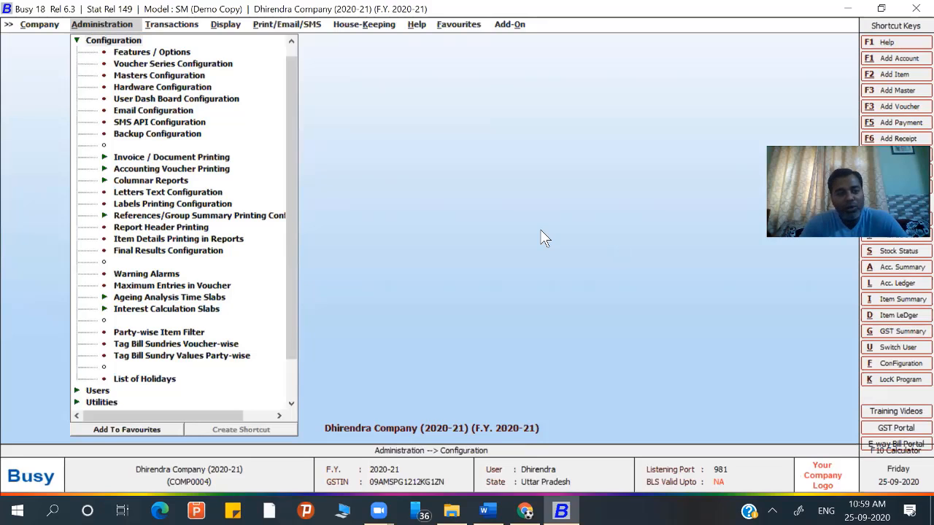
click(140, 53)
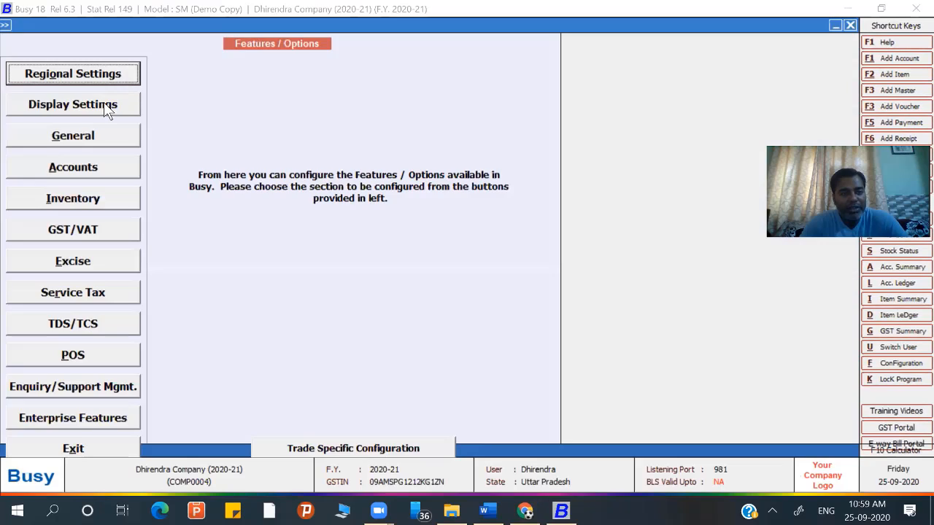
- Set Maintain Company Logo Image to Y in Display Settings
click(104, 102)
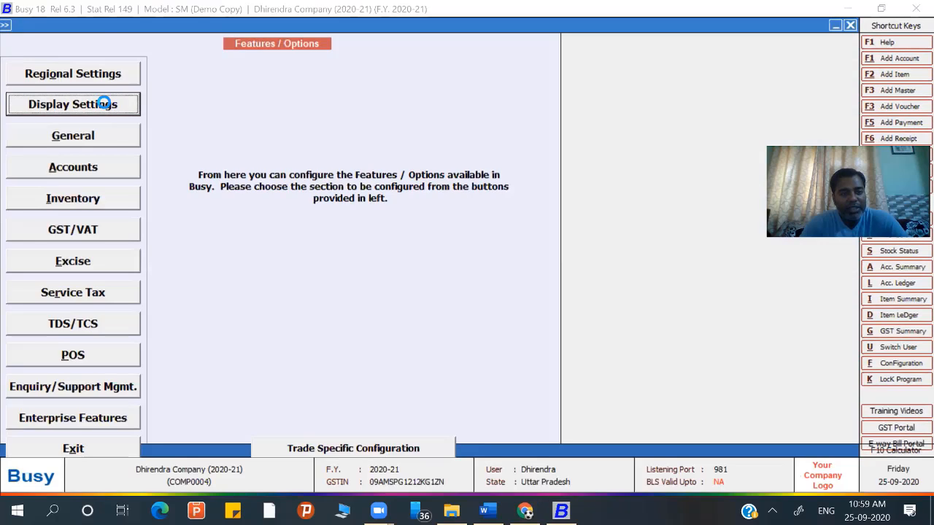
click(176, 138)
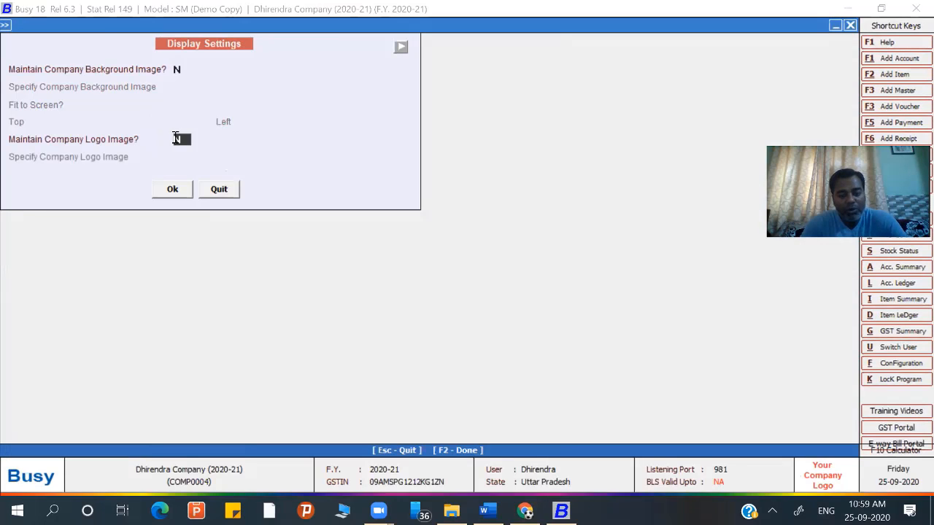
text(Y)
key(Return)
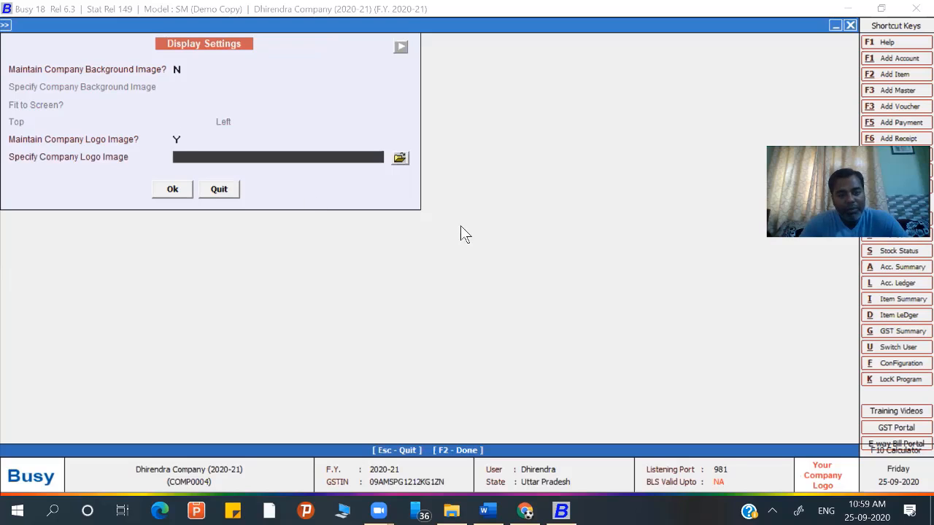
- Choose 2557e77dba89e53.jpg from Pictures as the logo and save the display settings
click(403, 162)
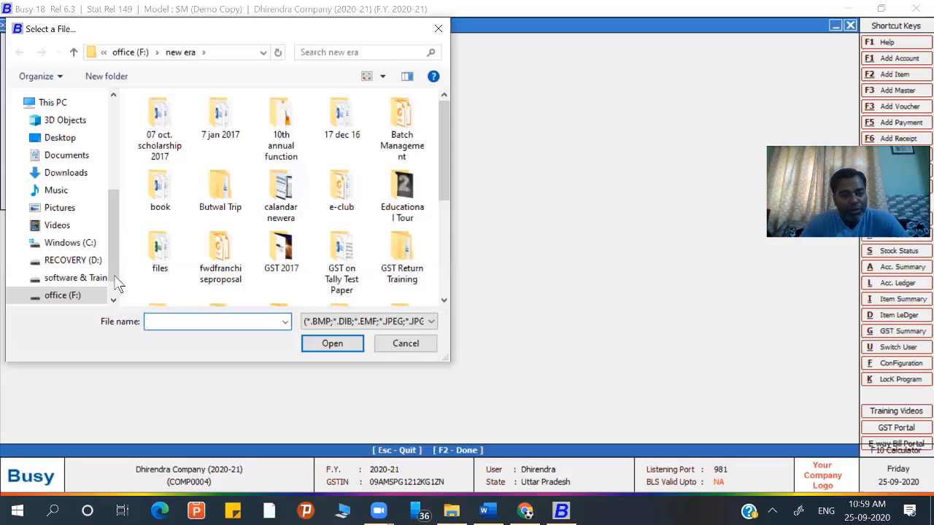
click(74, 296)
scroll(262, 291, down, 3)
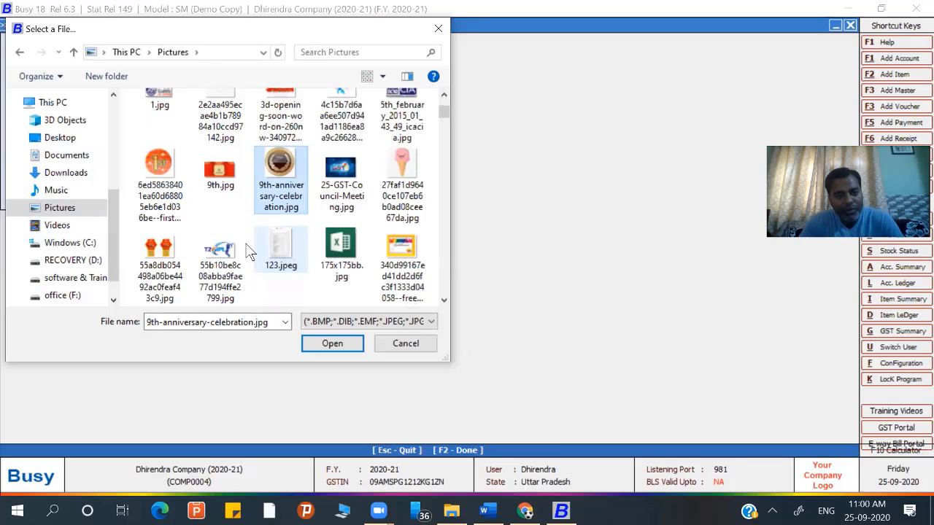
click(168, 191)
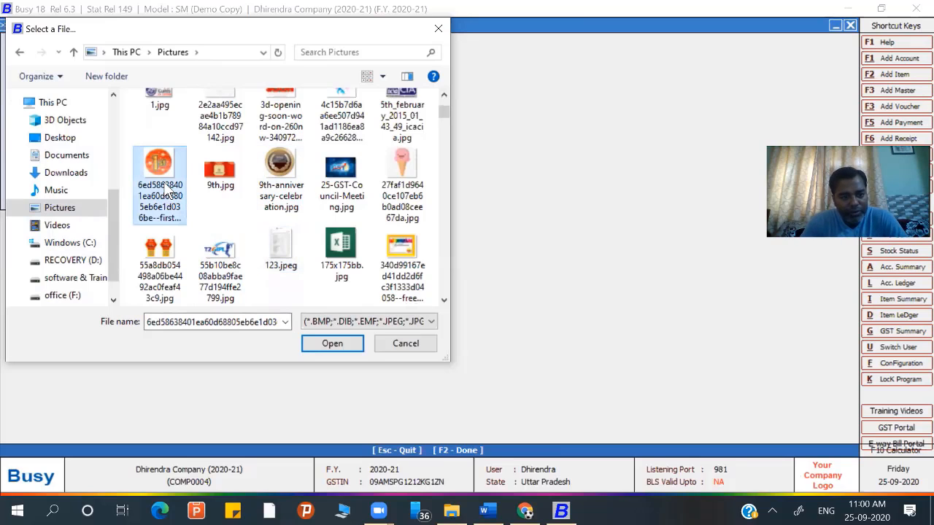
click(164, 251)
key(Down)
key(Down)
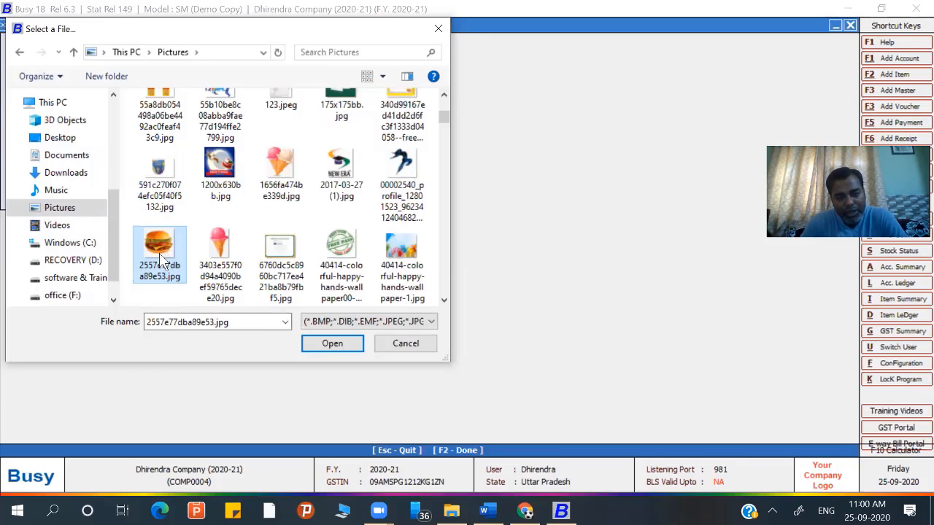
key(Return)
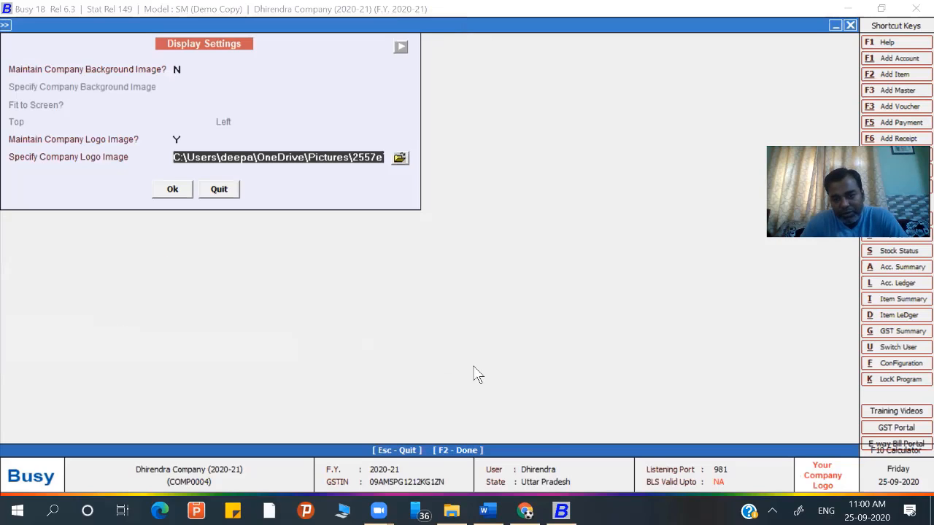
click(174, 189)
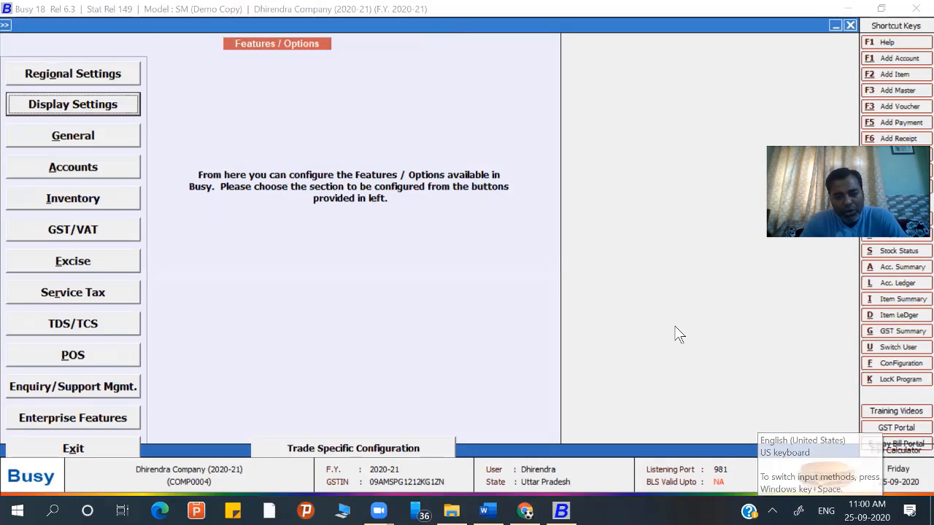
- Exit Features / Options and open it again
click(64, 444)
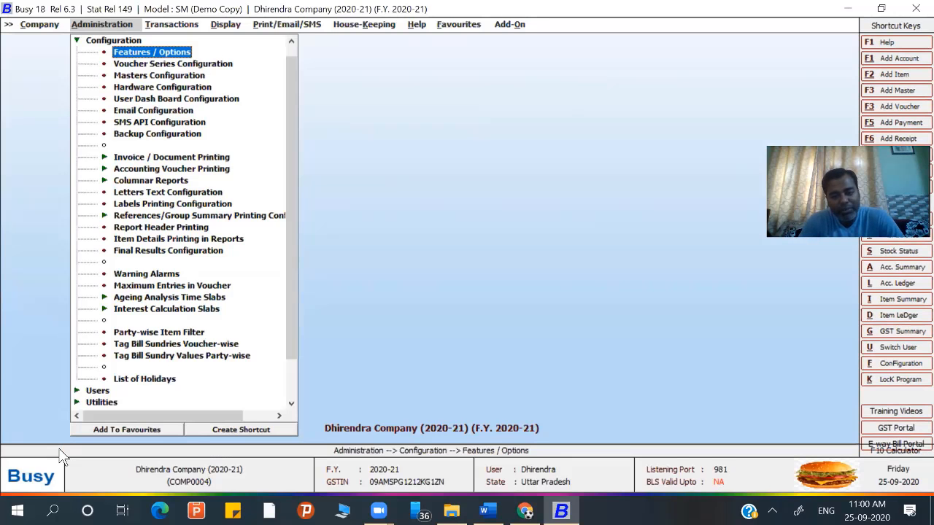
click(710, 366)
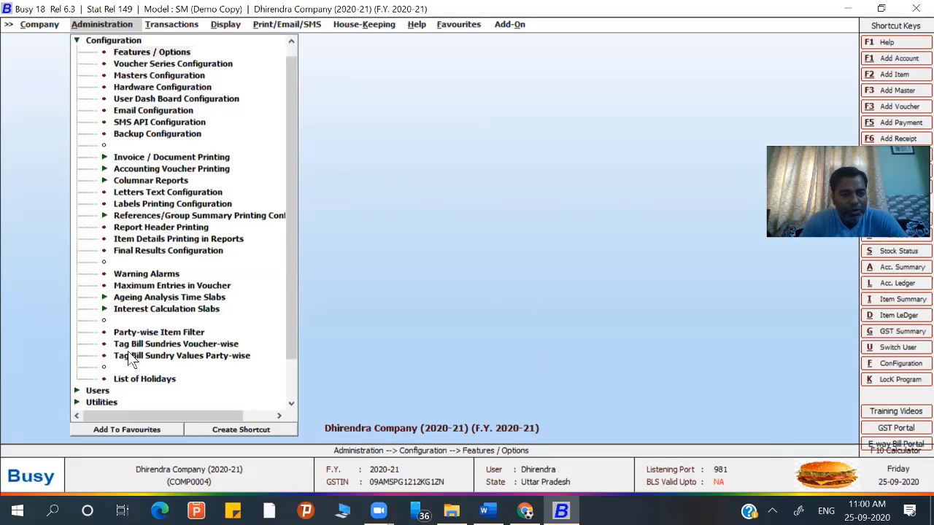
click(138, 51)
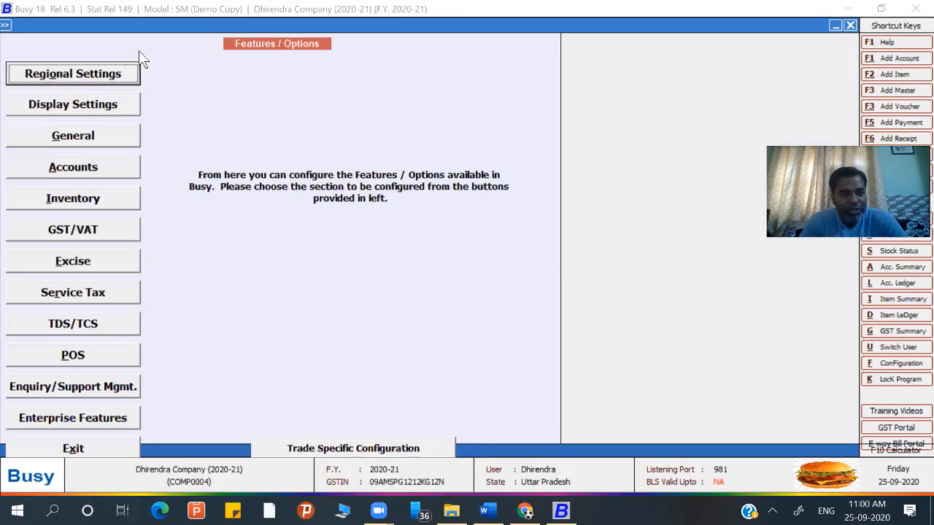
- Set Maintain Company Logo Image to N and close Features / Options
click(71, 104)
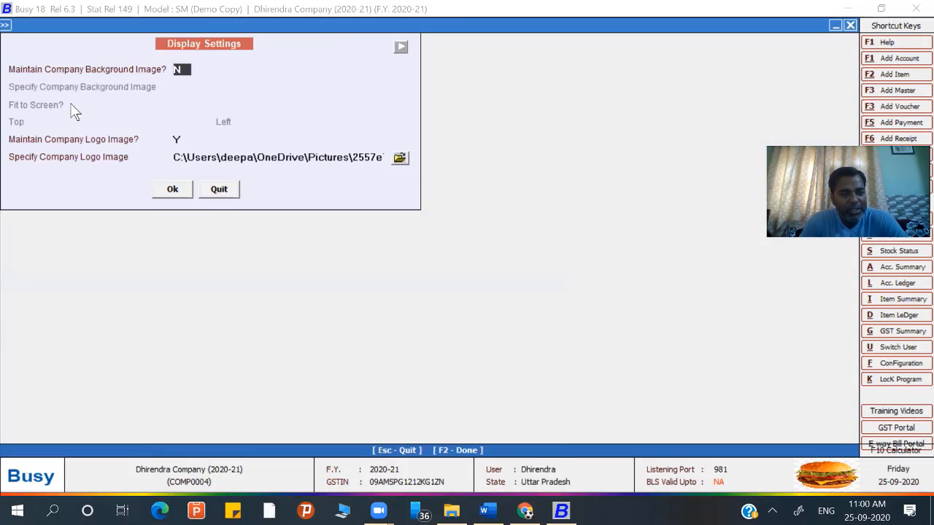
click(176, 140)
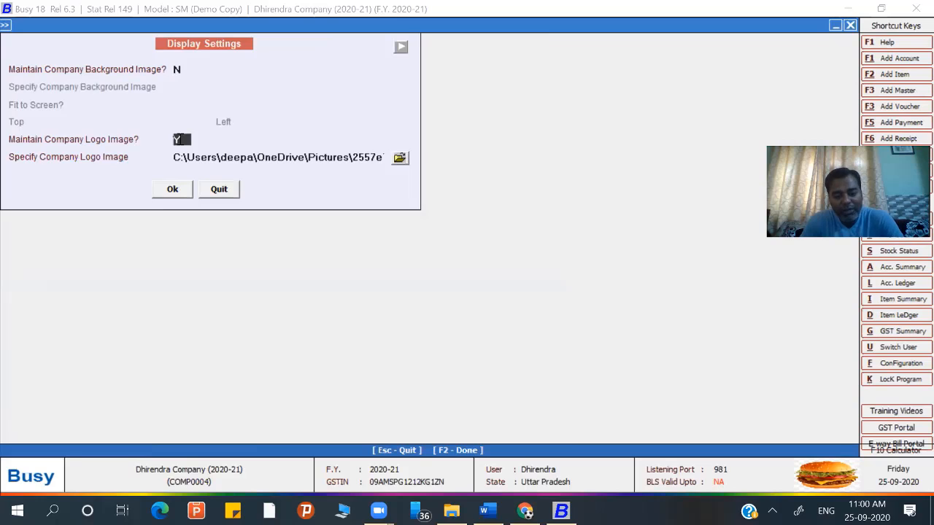
text(N)
key(Return)
key(Return)
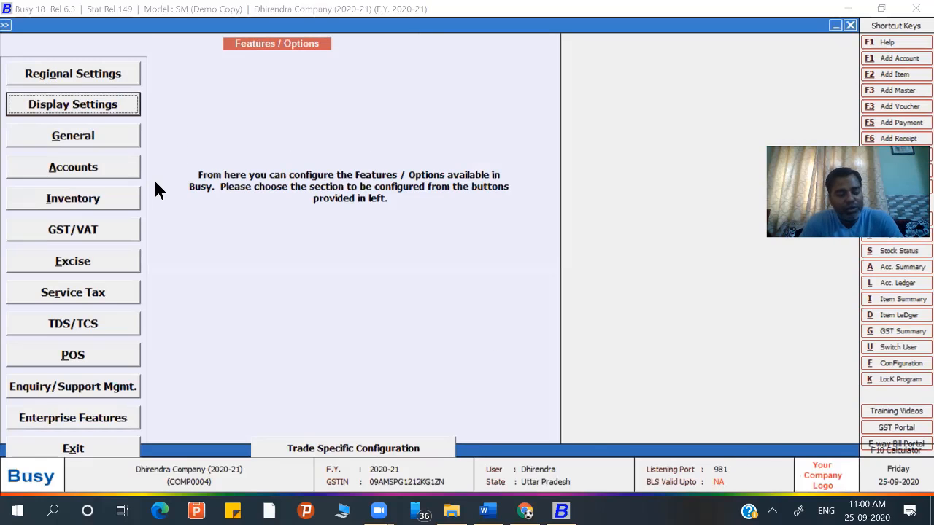
key(Escape)
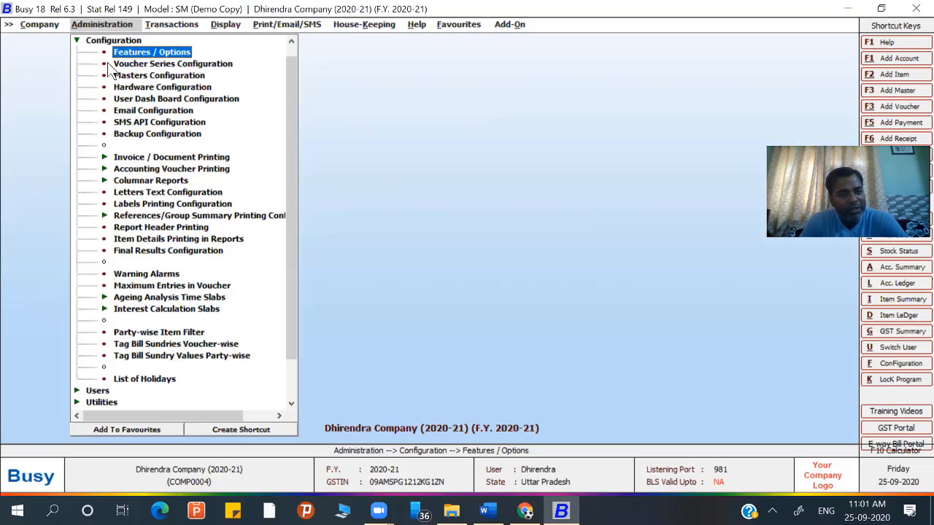
- Check the General options page unchanged, then exit and bring up the Company menu
double_click(120, 52)
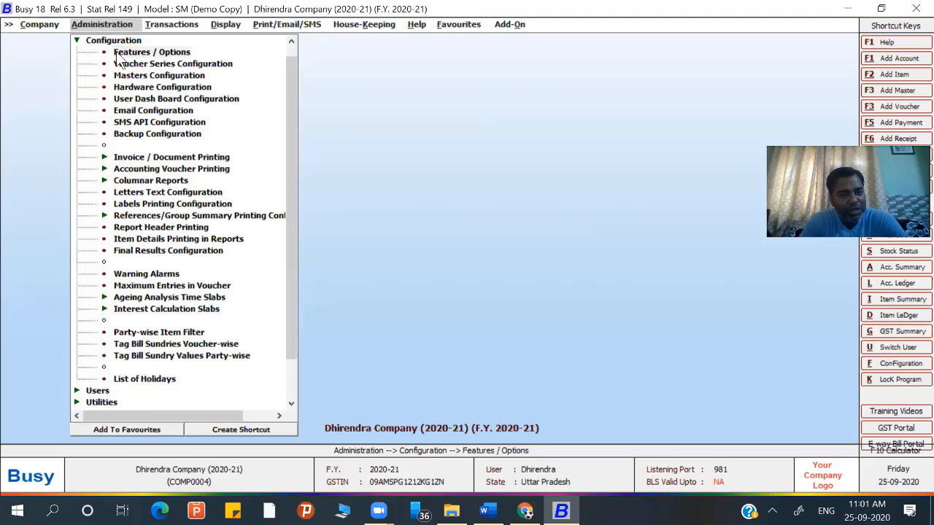
click(83, 135)
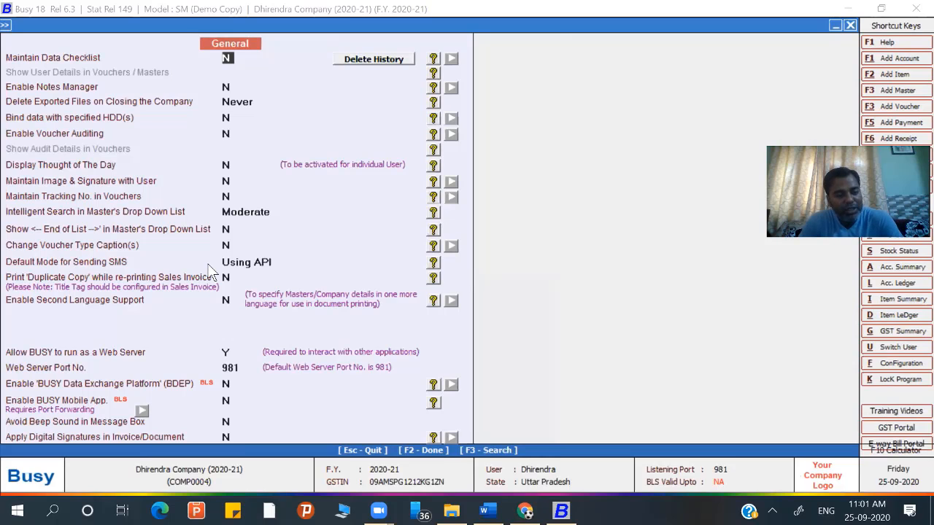
key(Escape)
key(Escape)
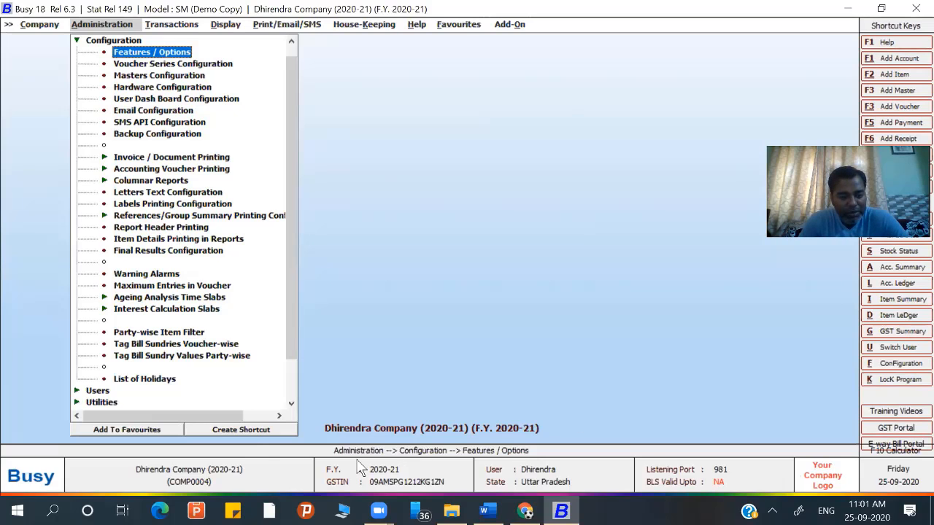
click(159, 477)
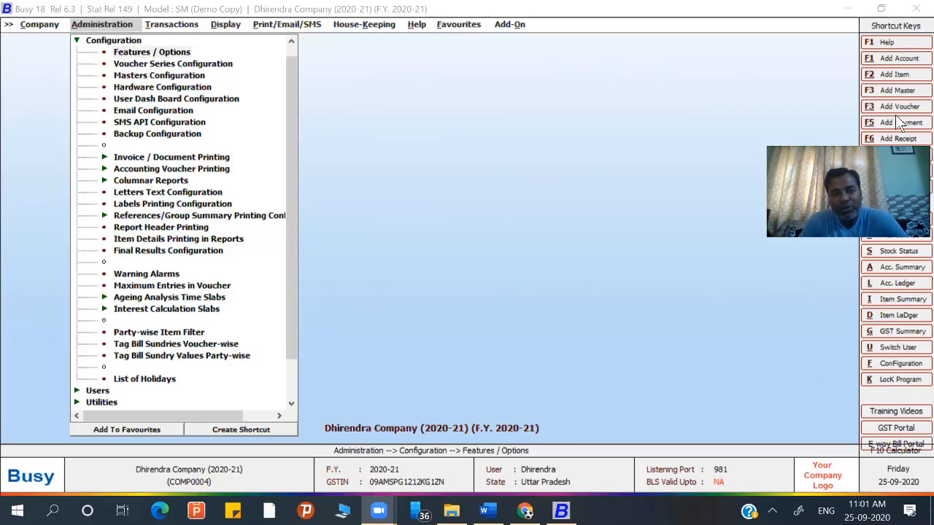
- Browse the Company, Administration and Transactions menus, expanding and collapsing the Configuration and Masters groups
click(25, 24)
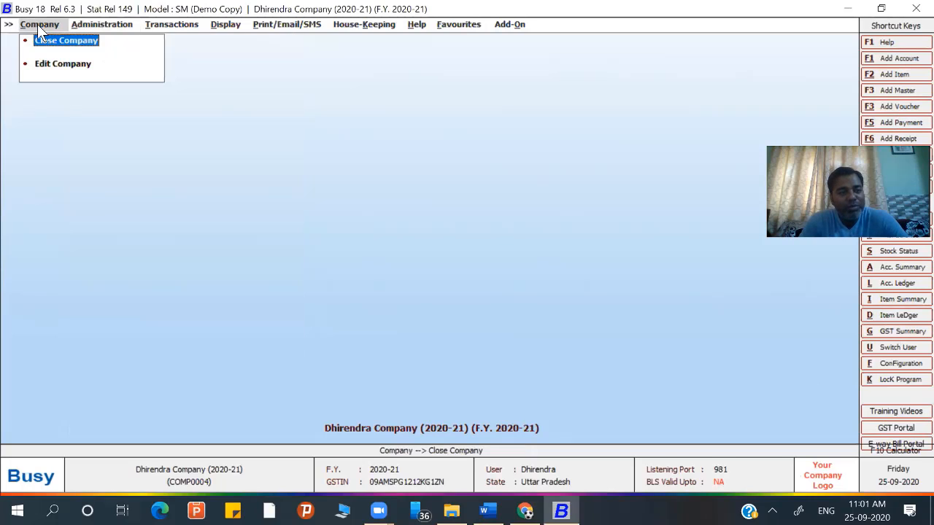
click(109, 24)
click(183, 24)
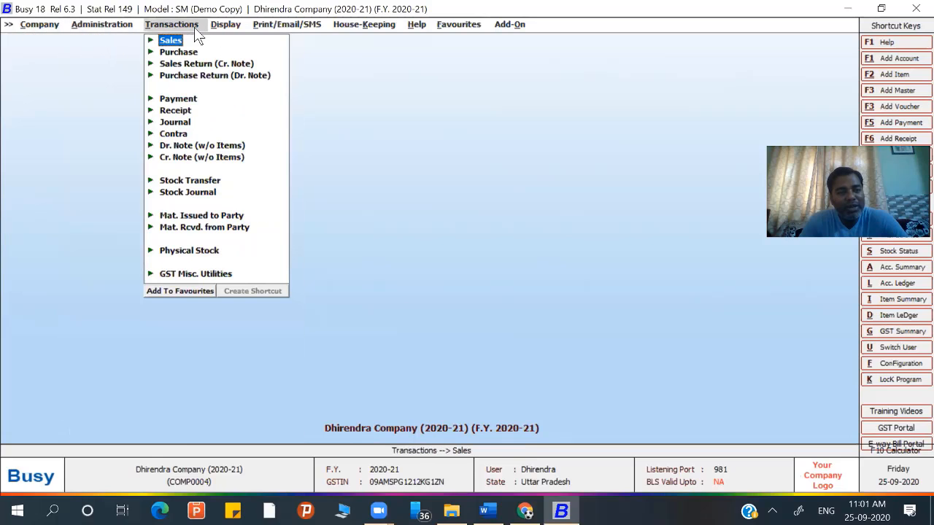
click(39, 25)
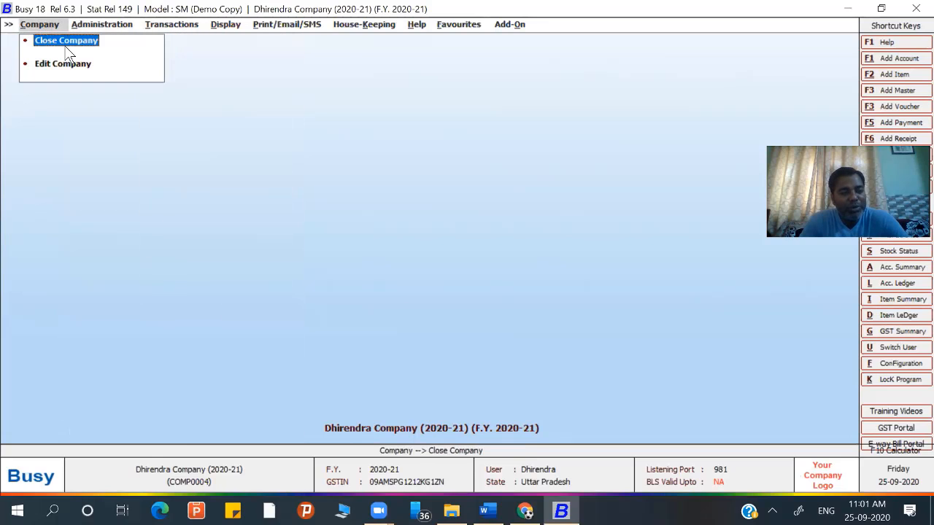
click(102, 26)
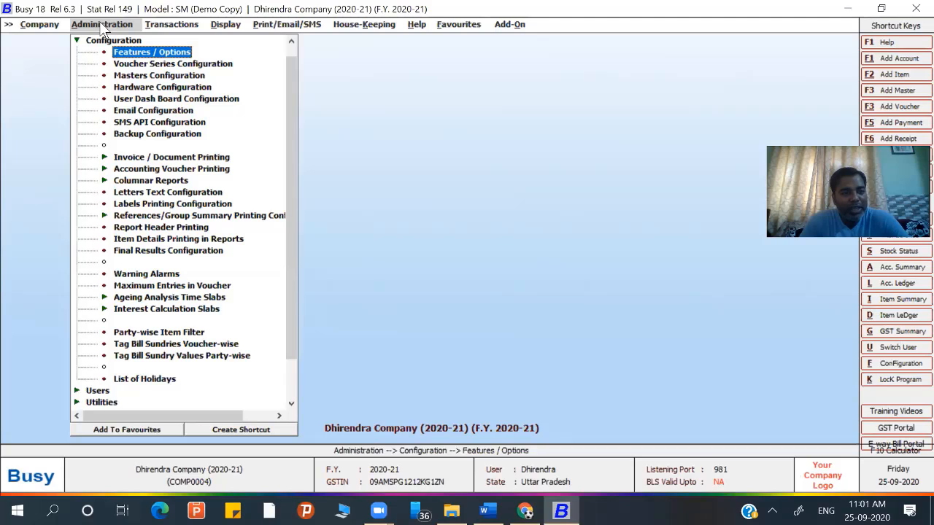
key(Left)
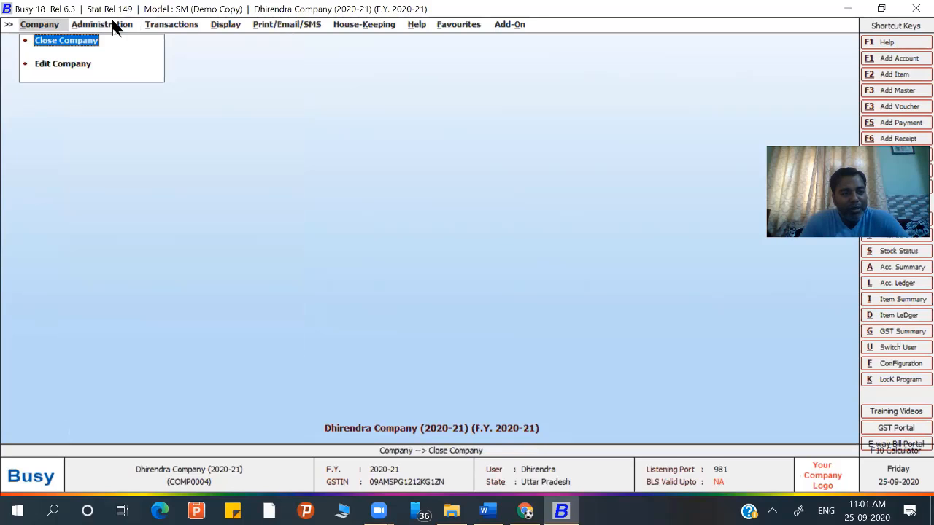
click(113, 26)
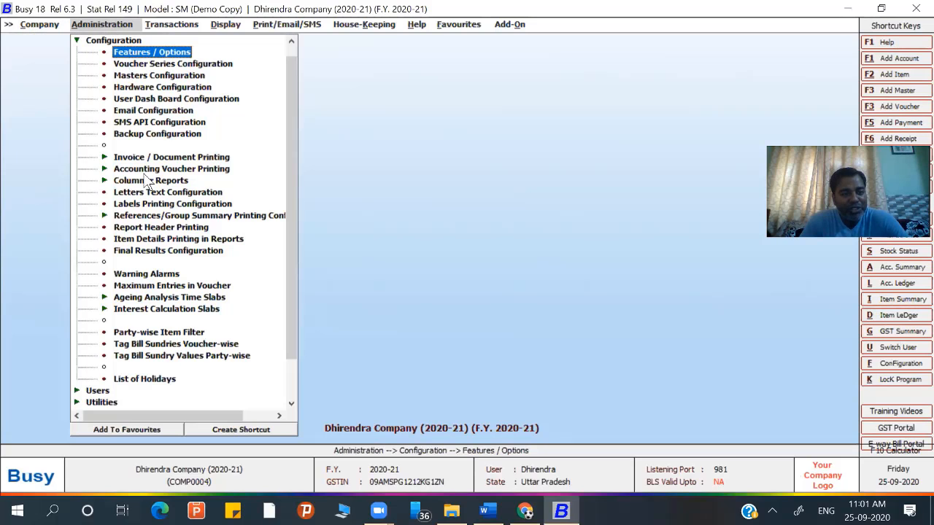
click(175, 26)
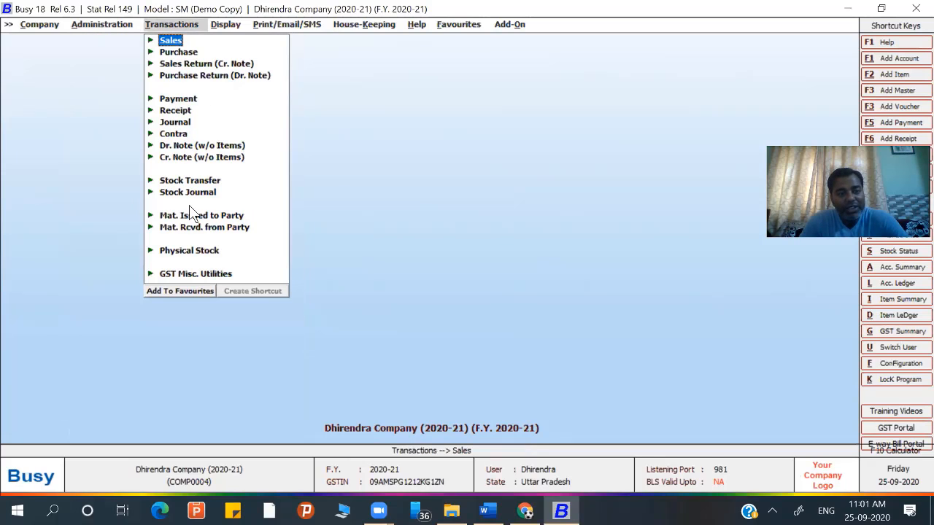
click(90, 25)
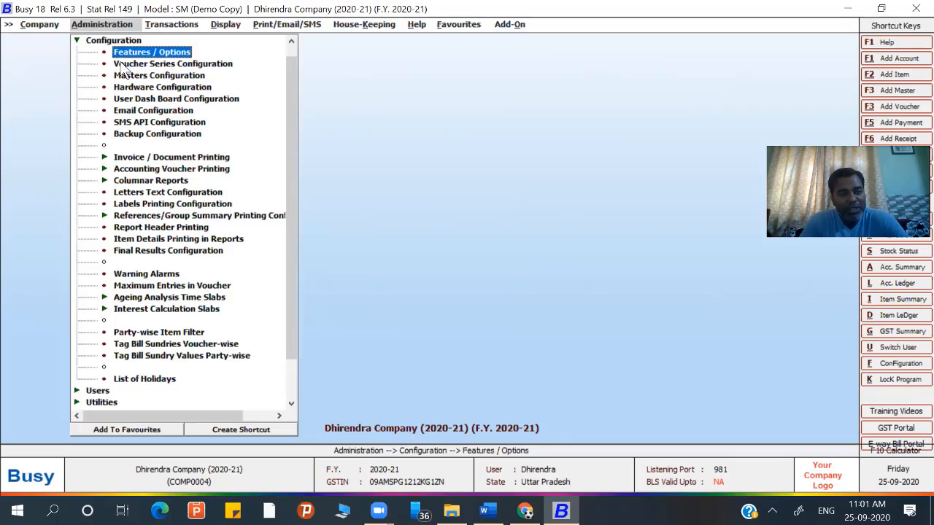
click(75, 41)
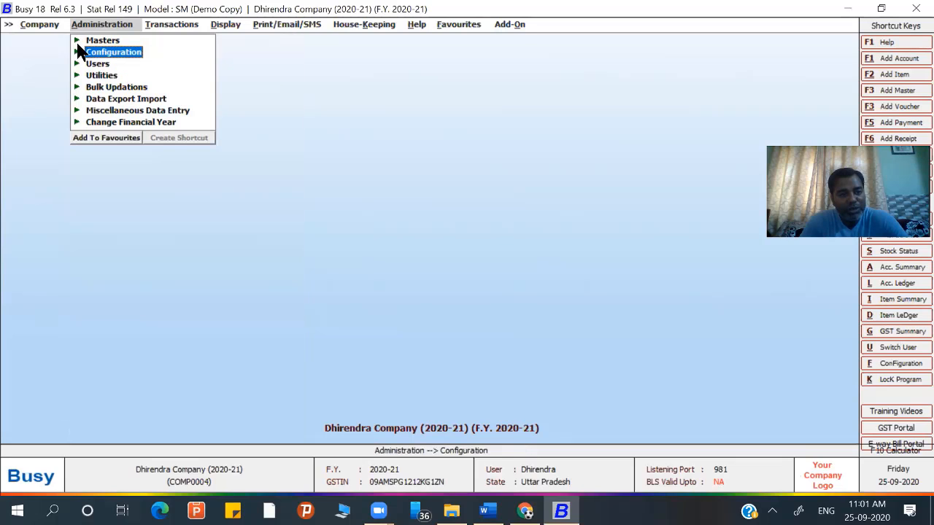
click(76, 41)
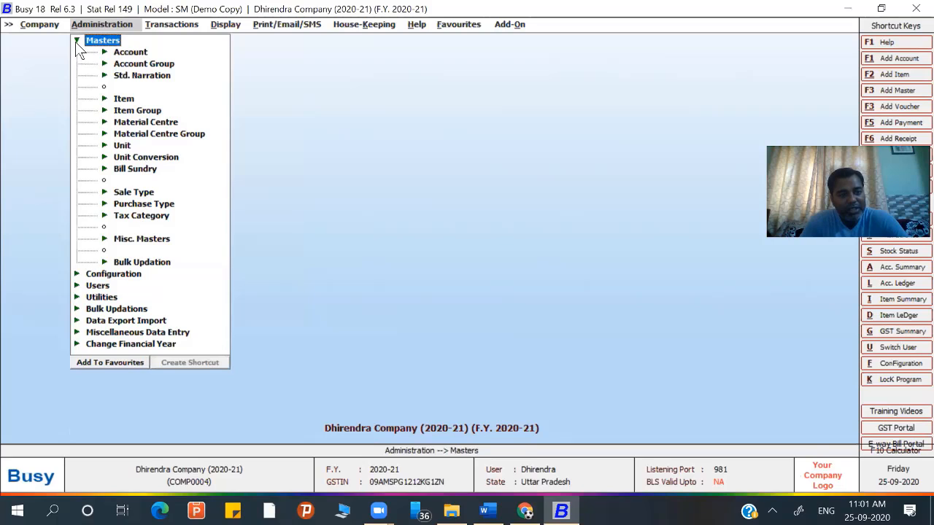
click(77, 41)
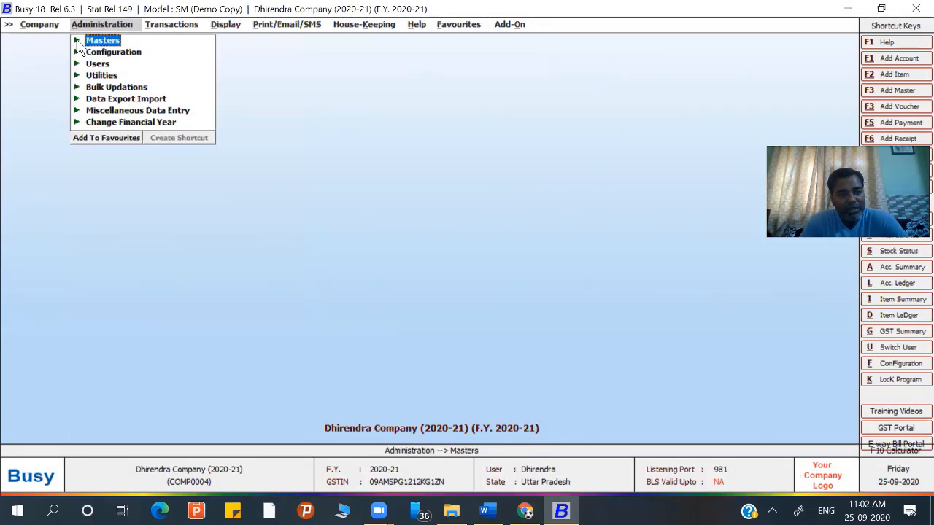
- Preview the Transactions, Display, Print/Email/SMS and House-Keeping menus, ending on Help
click(175, 23)
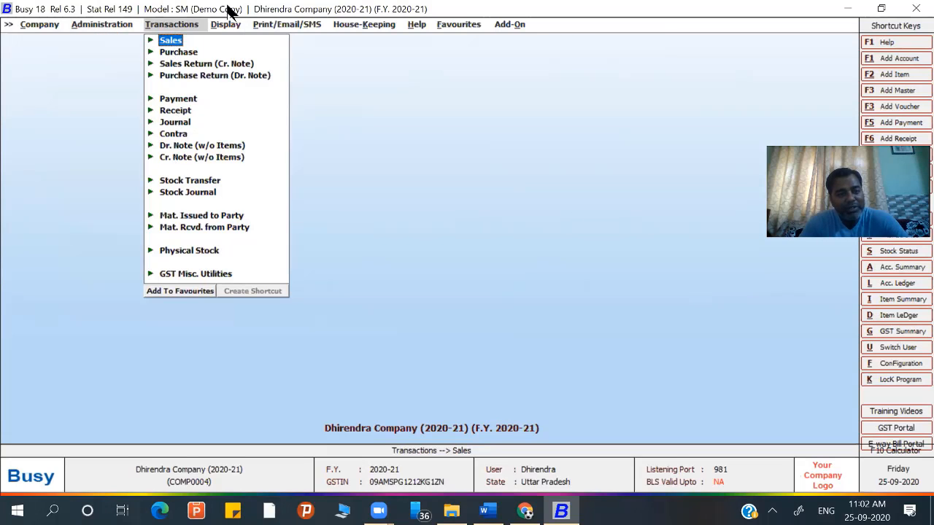
click(227, 28)
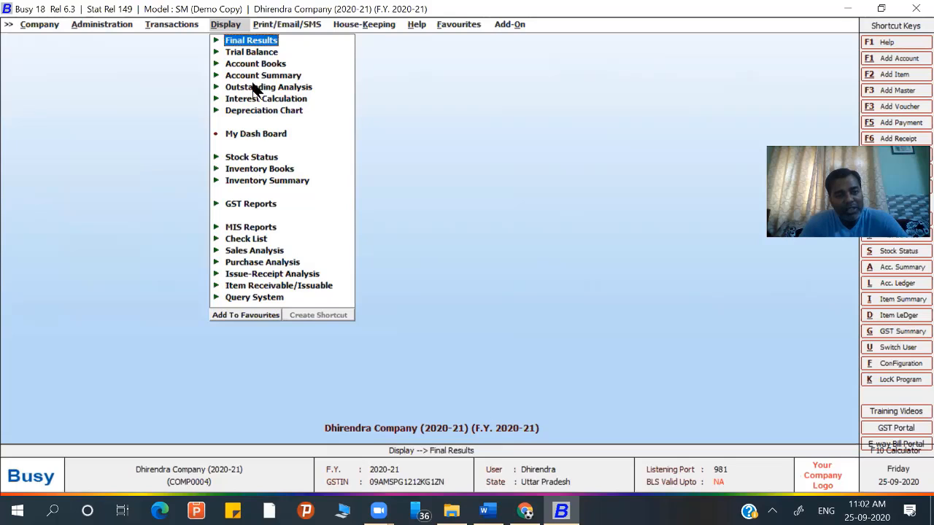
click(265, 25)
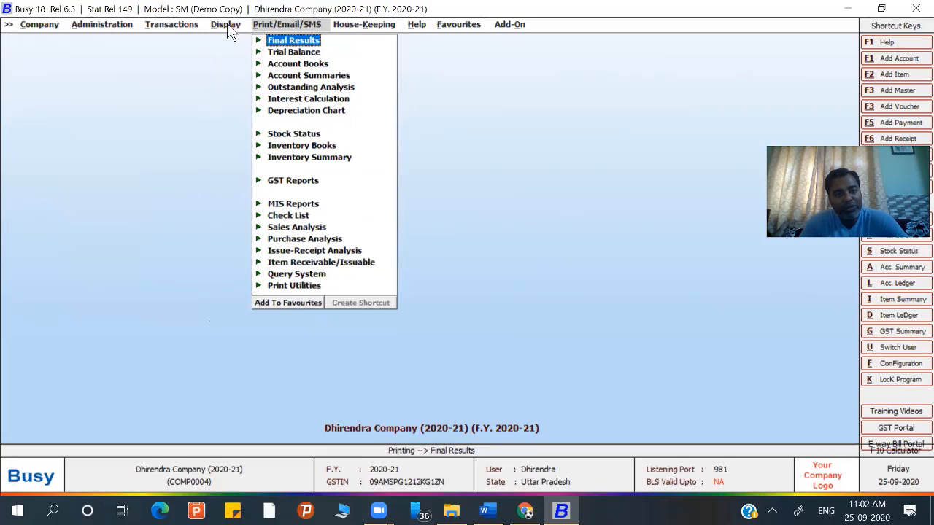
mouse_move(227, 26)
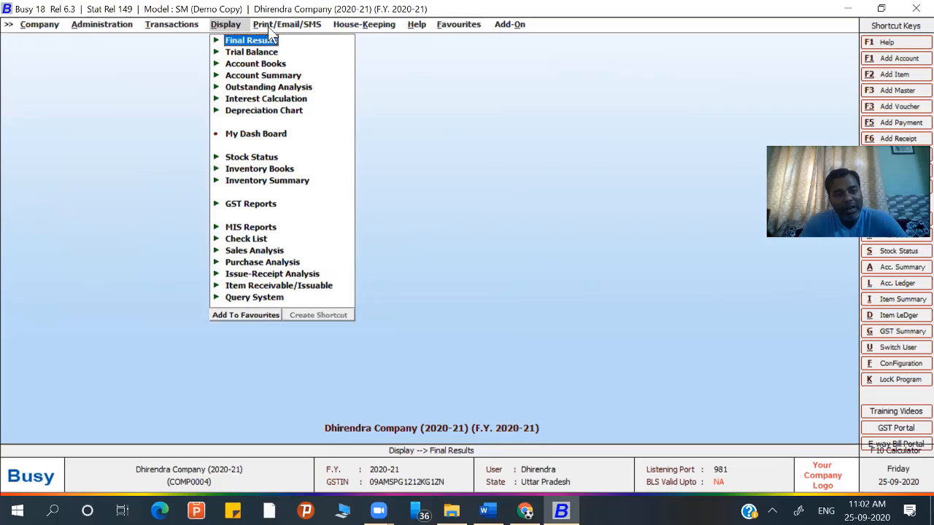
mouse_move(278, 28)
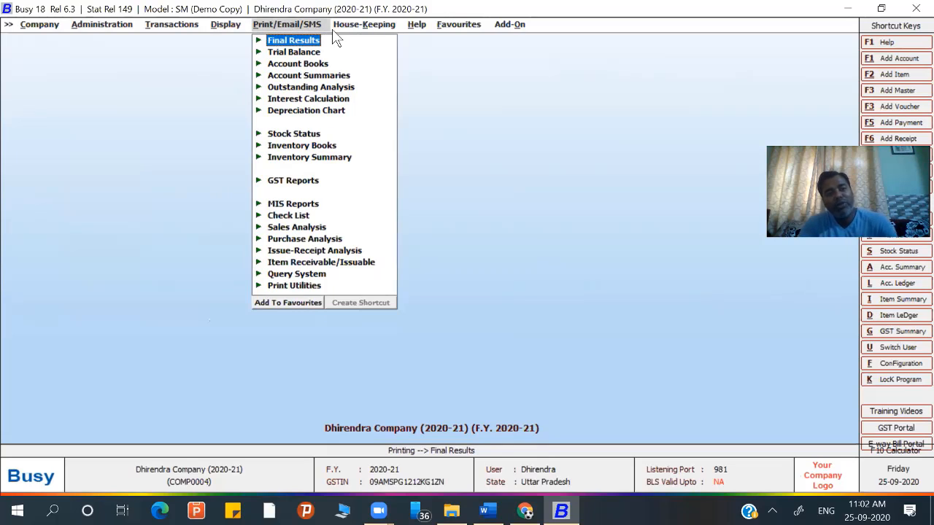
mouse_move(362, 24)
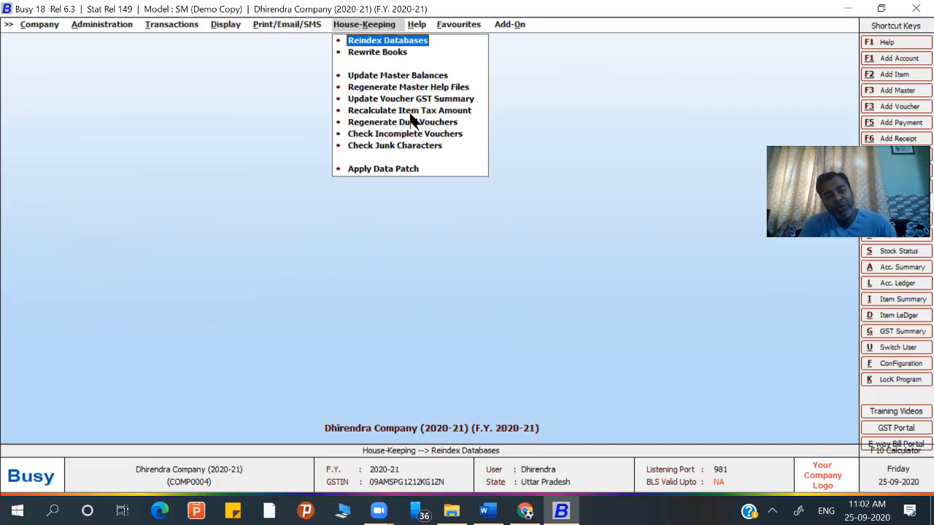
click(429, 25)
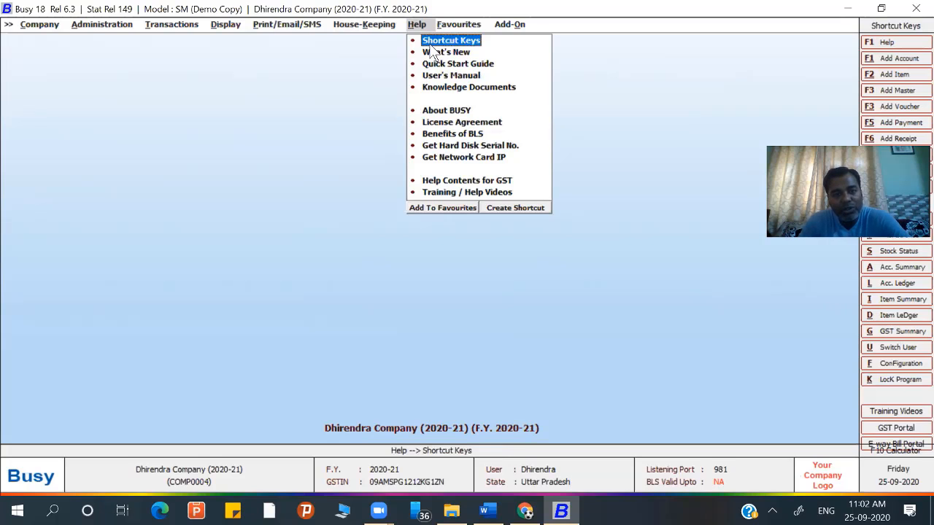
- View the Help > Shortcut Keys reference, close it, and bring up the Company menu
click(431, 42)
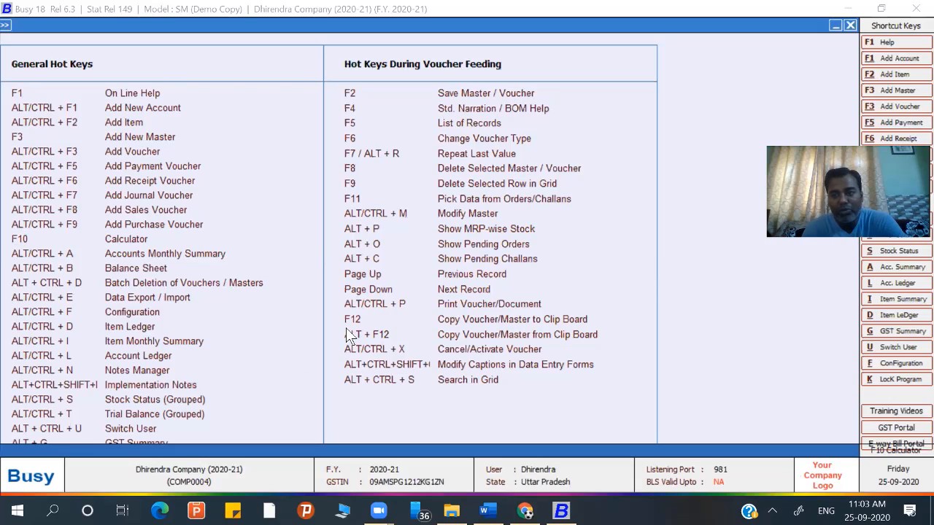
key(Escape)
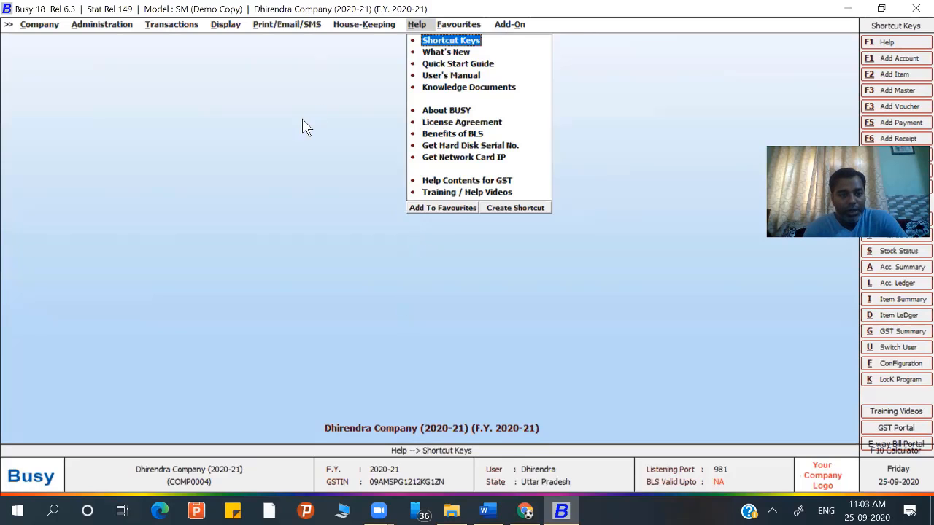
click(38, 22)
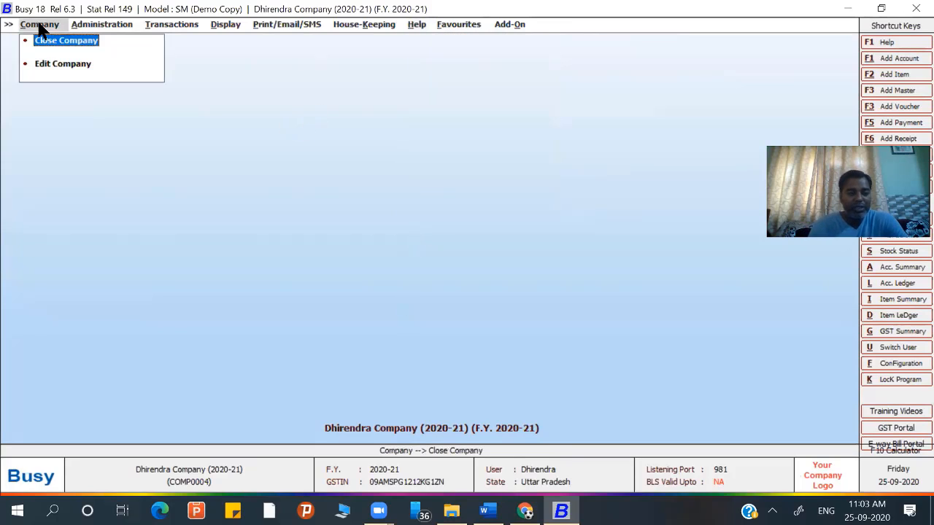
- In Edit Company, append the PIN code to the second address line, then save and confirm
click(51, 68)
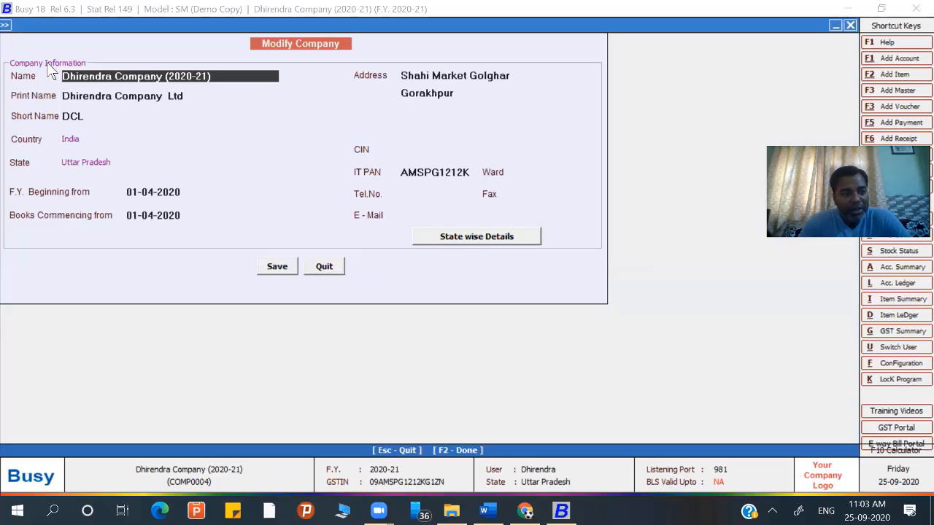
key(Return)
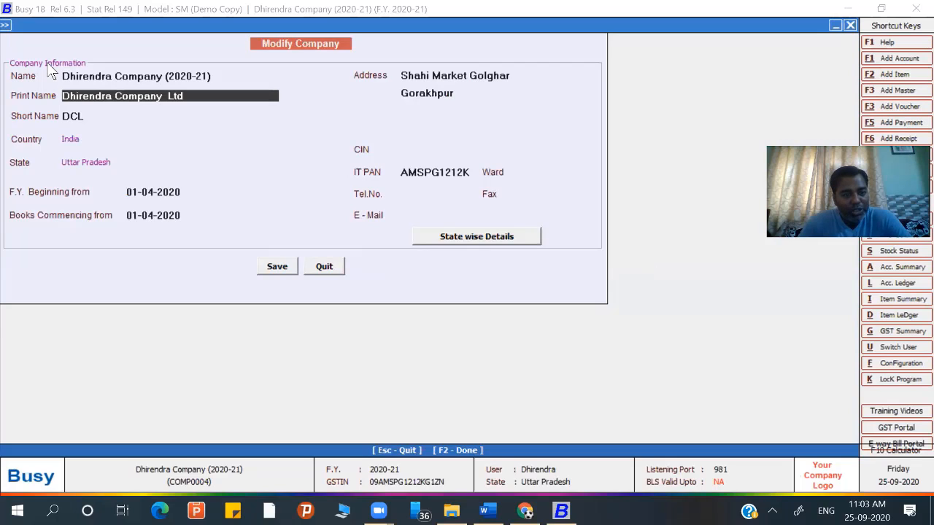
key(Return)
key(Return)
key(Return)
key(Return)
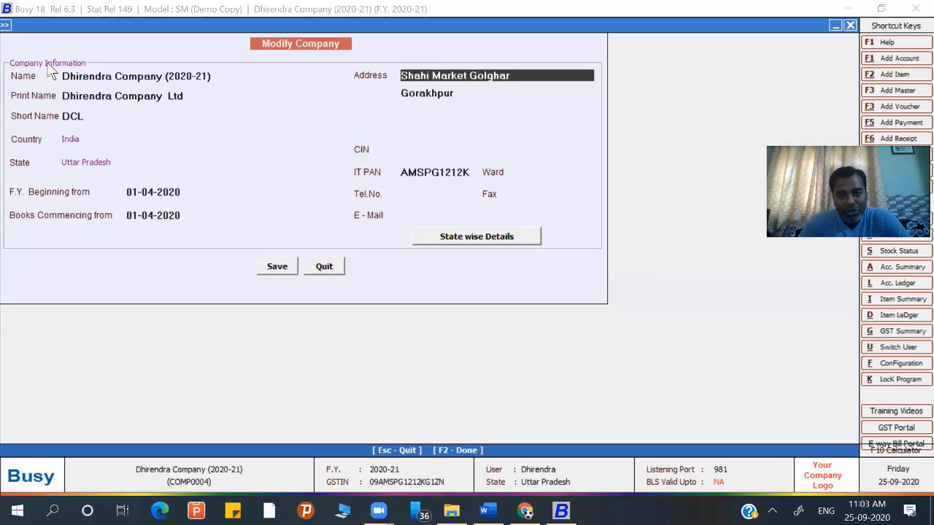
key(Return)
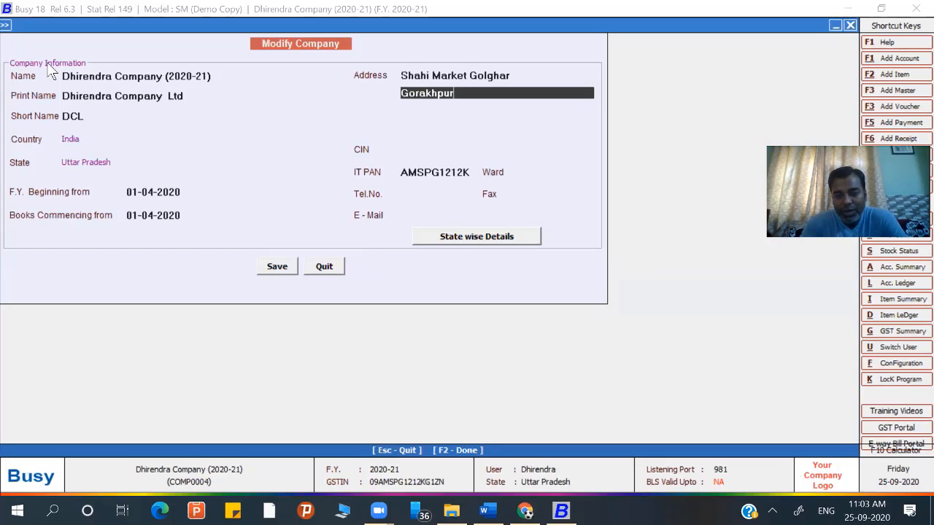
text(-273001)
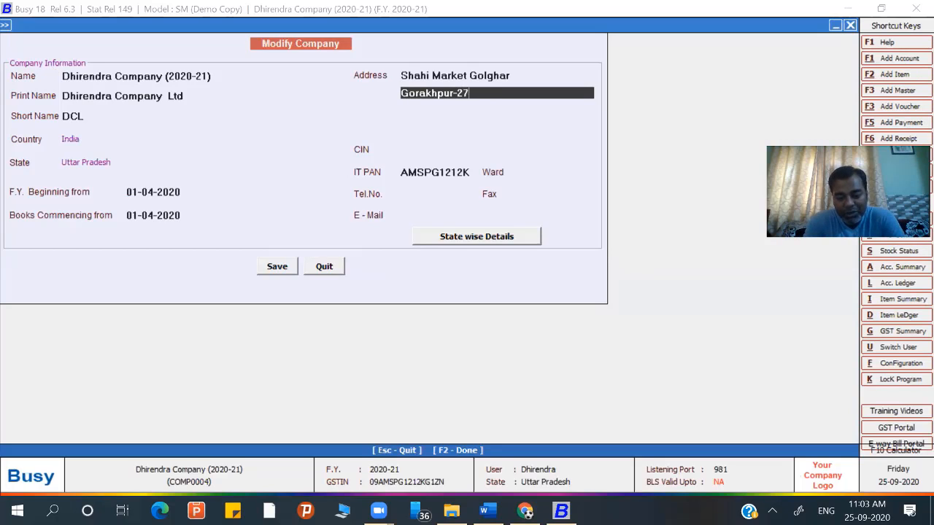
key(Return)
key(Return)
key(Return)
key(Return)
key(Return)
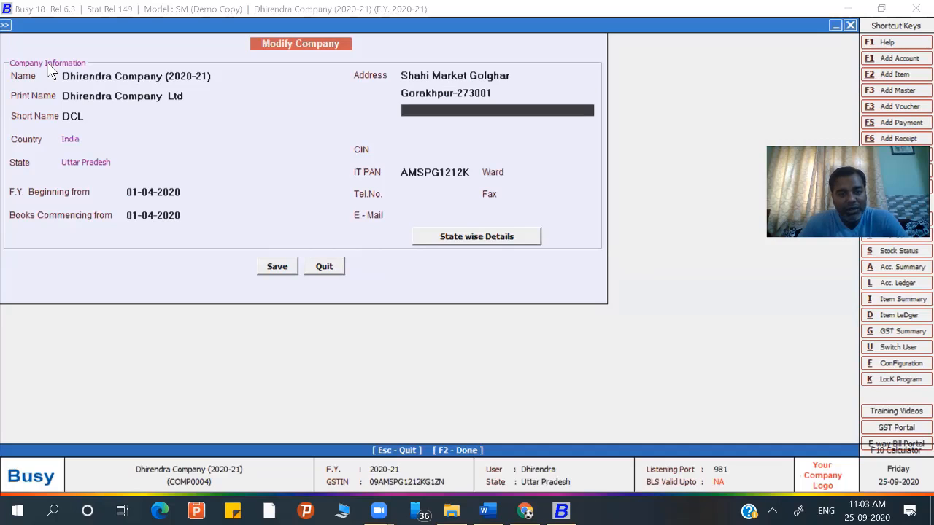
key(Return)
key(Return)
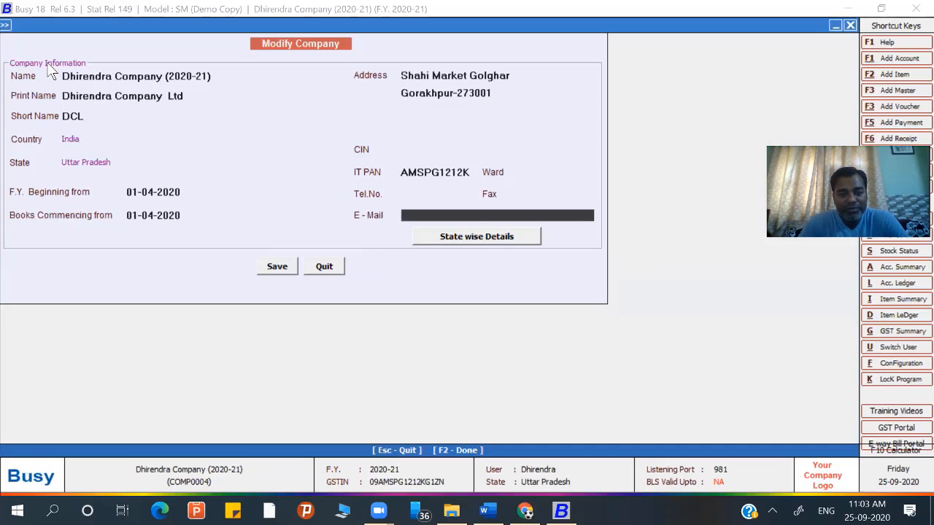
click(268, 271)
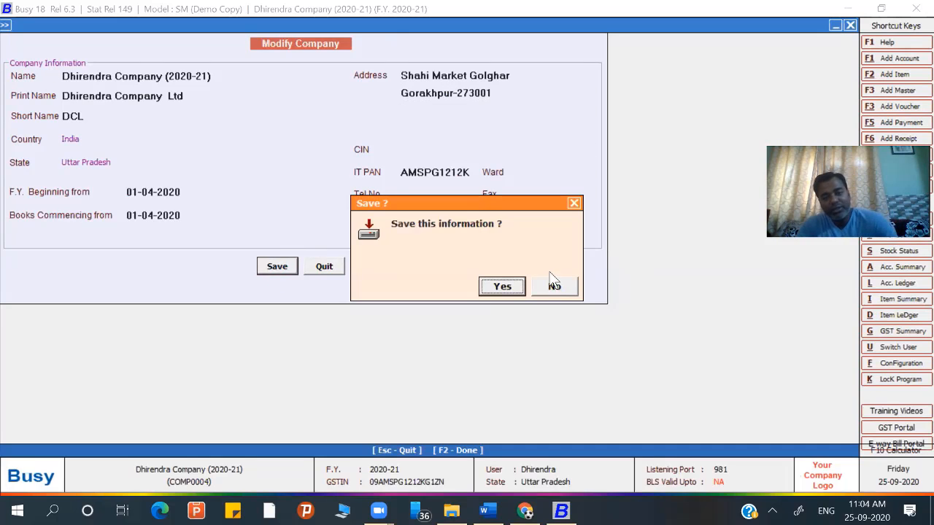
click(507, 292)
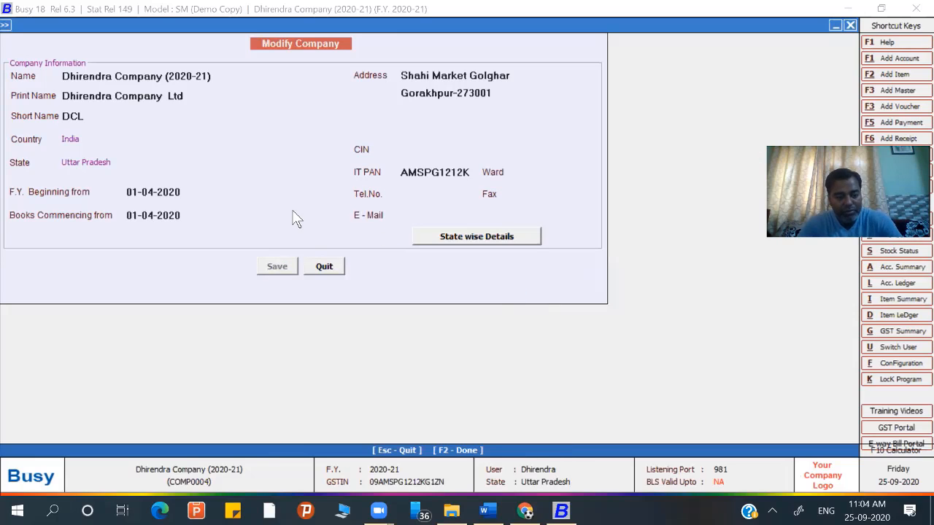
key(Escape)
key(Escape)
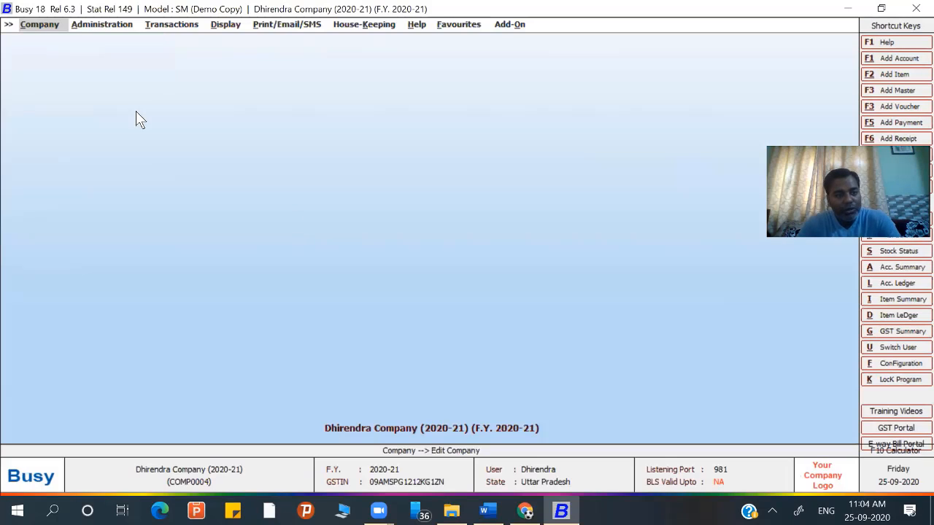
- Close the company, exit BUSY, and relaunch Busy 18 in demo mode
click(52, 30)
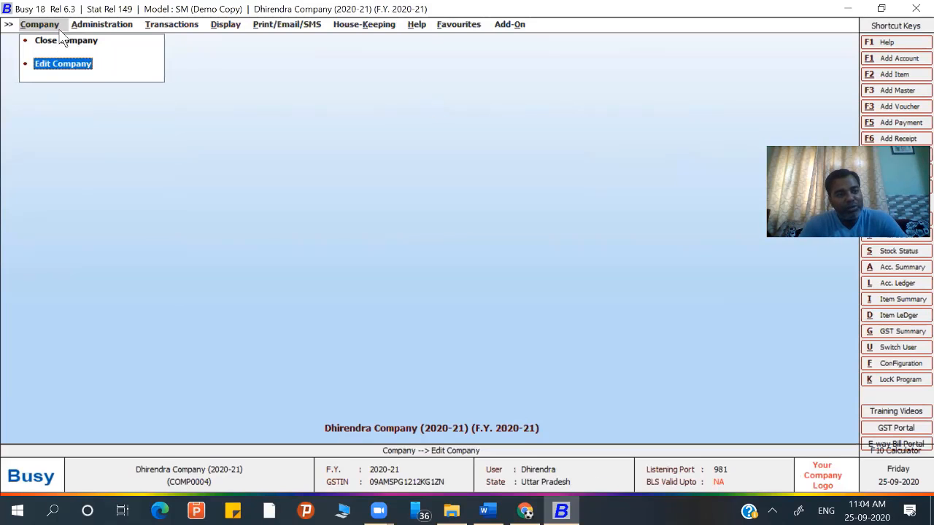
click(52, 41)
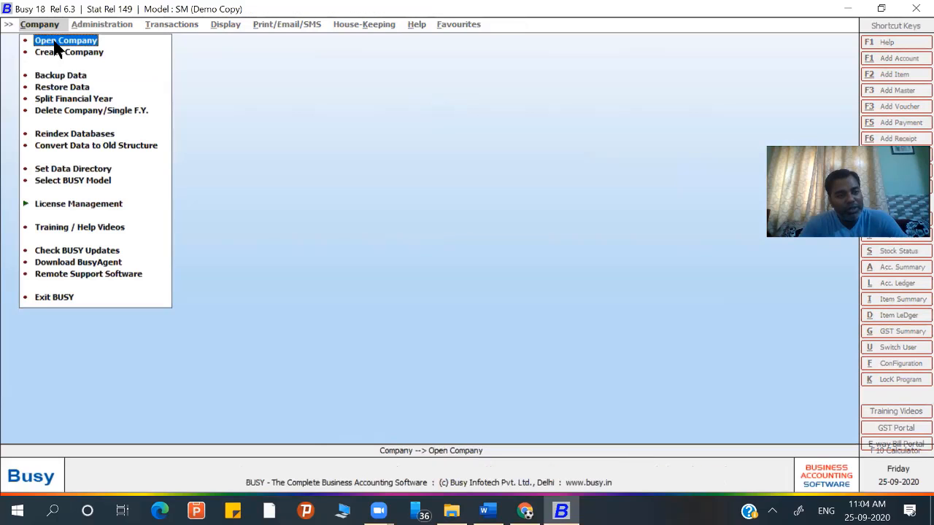
click(41, 301)
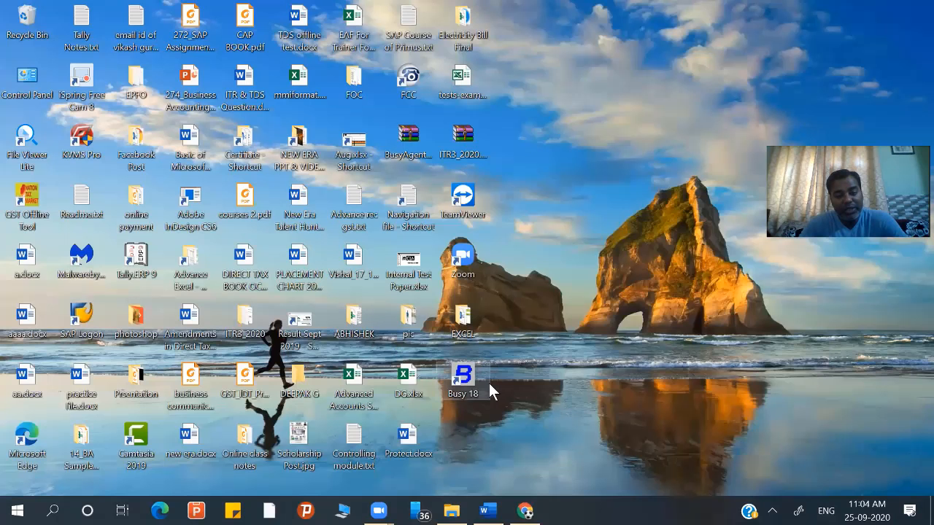
double_click(464, 378)
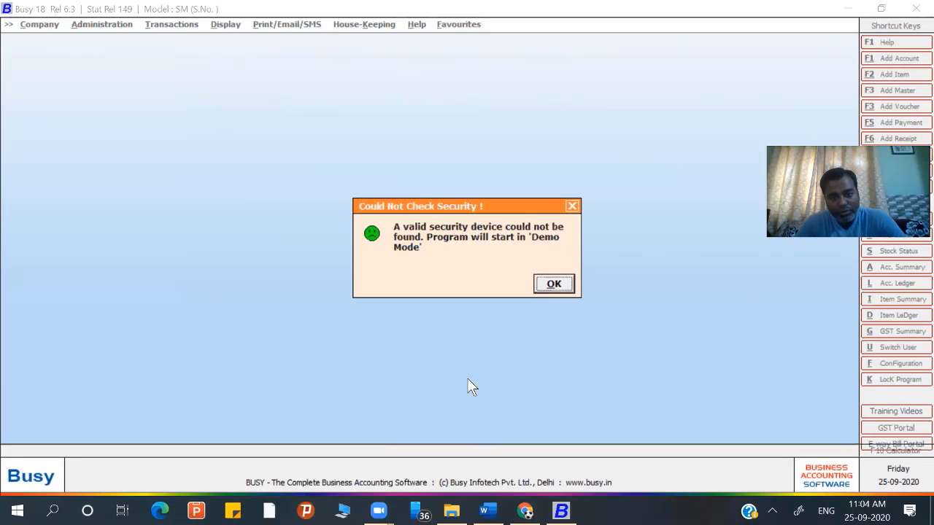
click(553, 285)
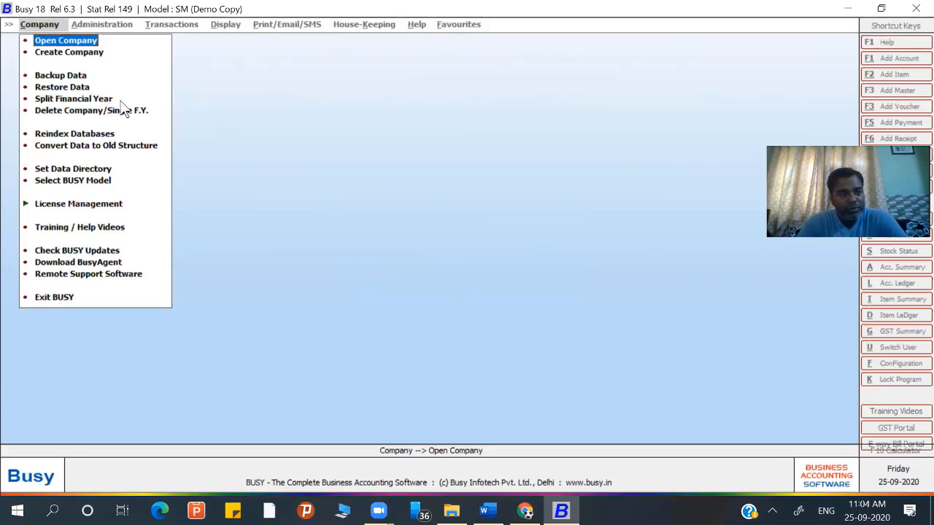